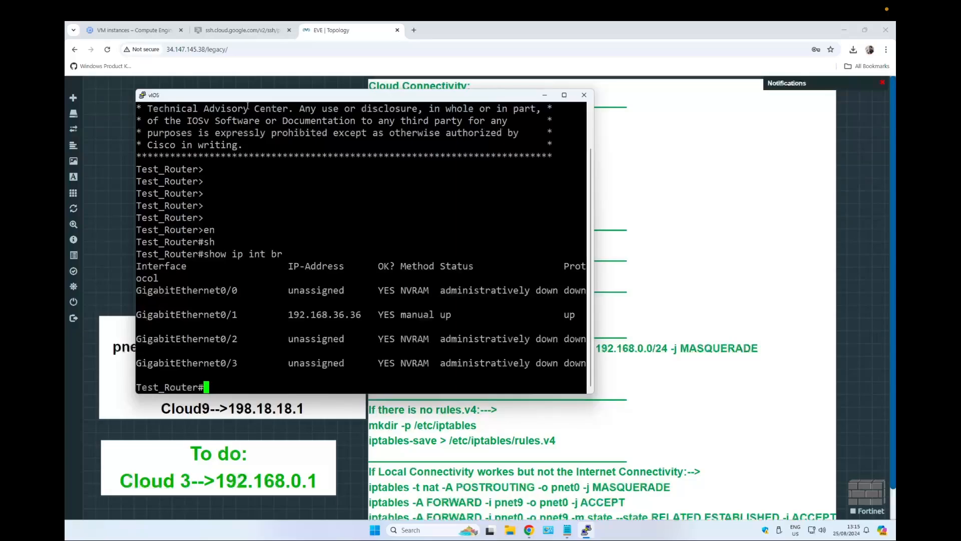
Ping the cloud gateway 192.168.36.1 from the router's console.
left_click_drag(260, 99, 458, 70)
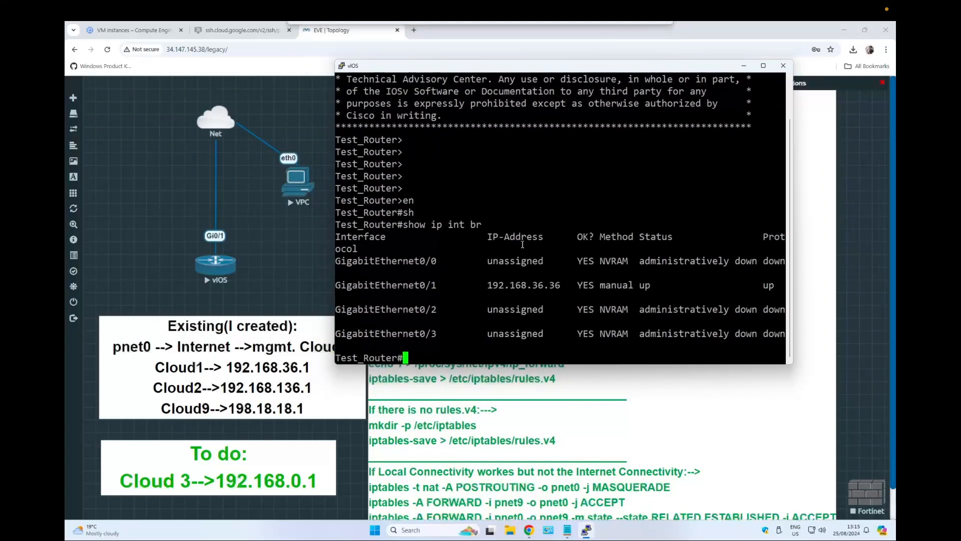
left_click_drag(483, 285, 562, 288)
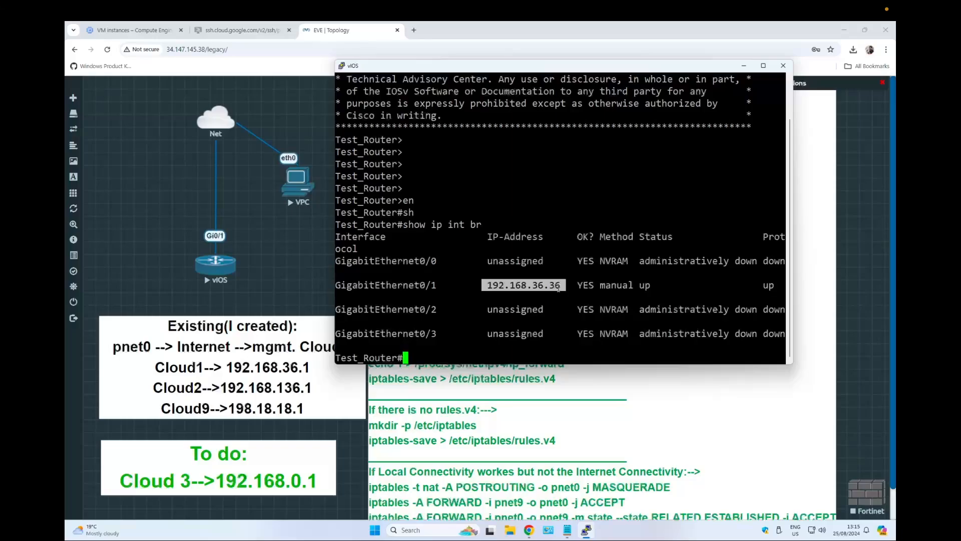
left_click(521, 284)
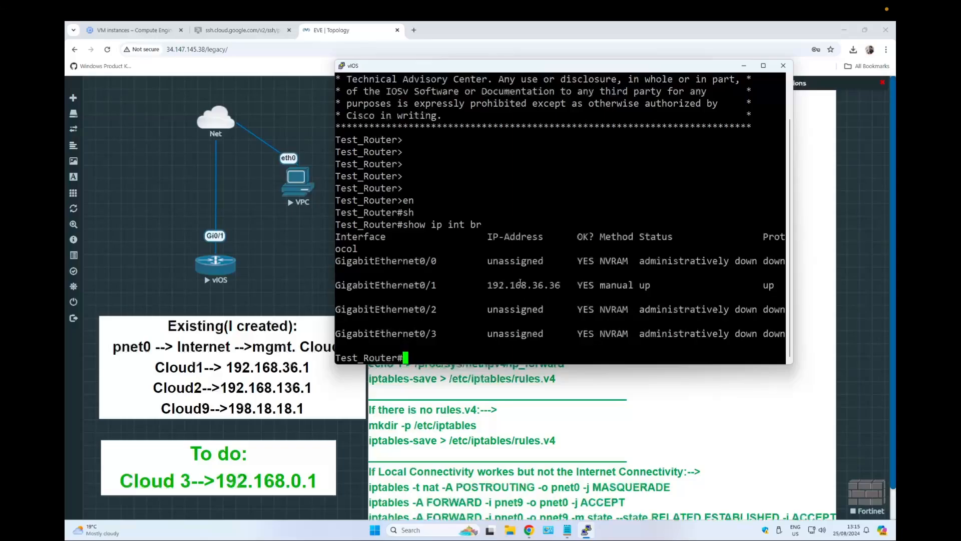
type("ping 192.168.")
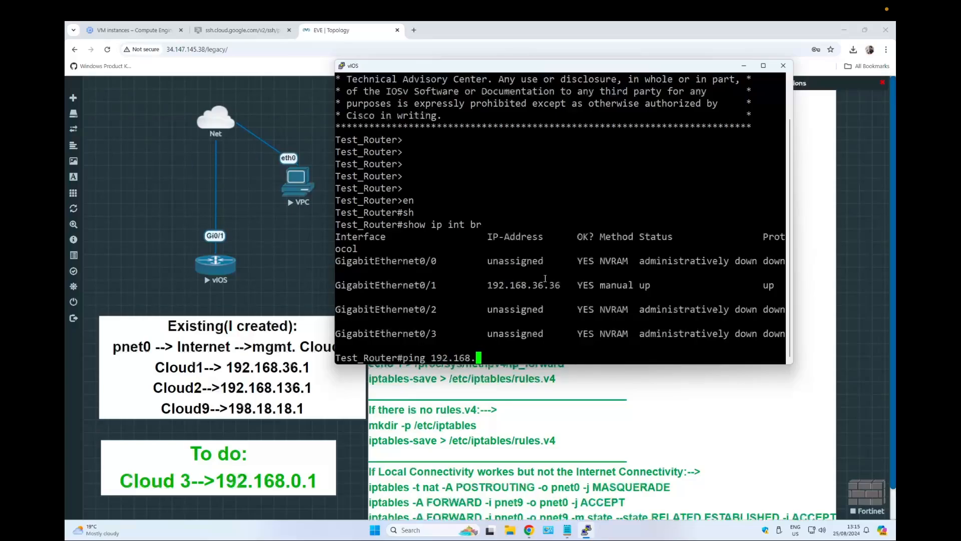
type("36.1")
key("Return")
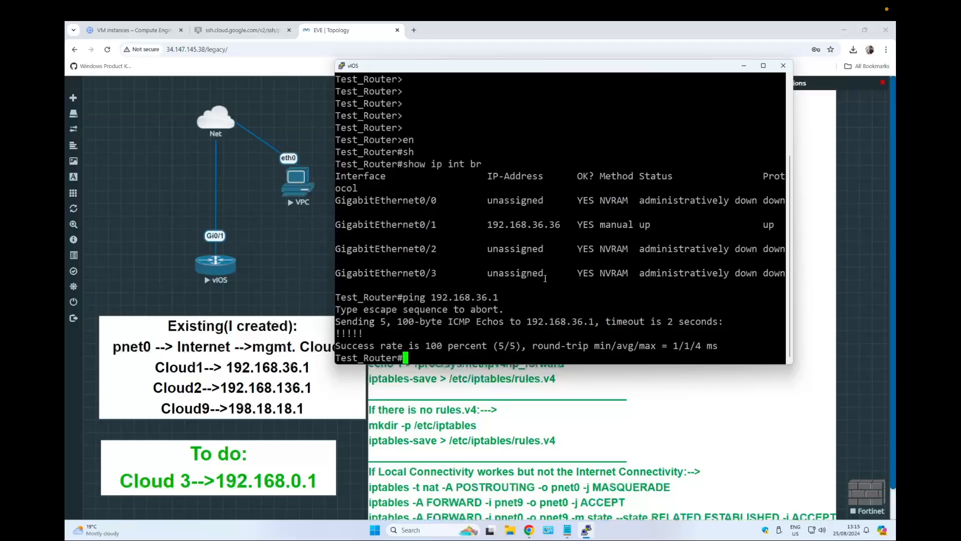
Ping 8.8.8.8 from the router to test internet connectivity.
key("Return")
key("Return")
key("Return")
type("ping ")
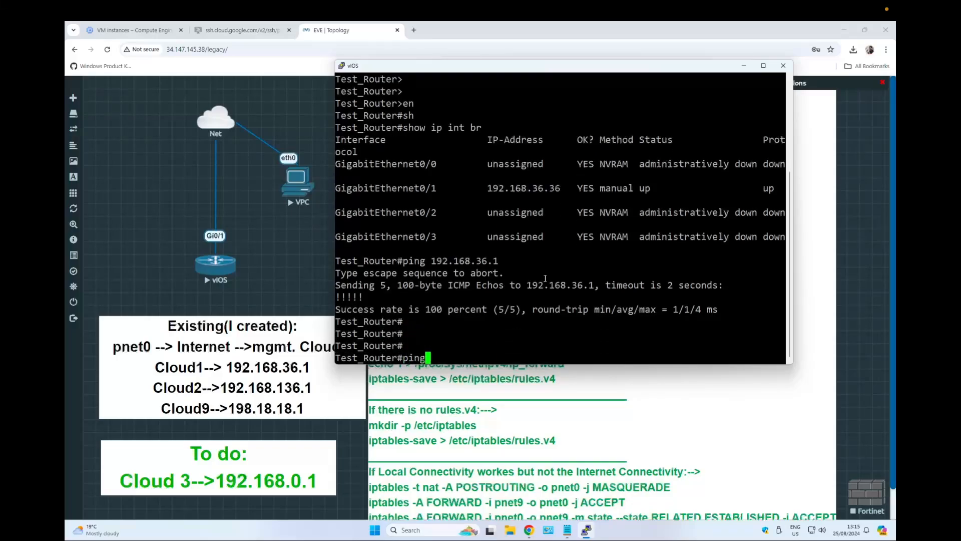
type("8.8.8.8")
key("Return")
key("Return")
key("Return")
key("Return")
key("Return")
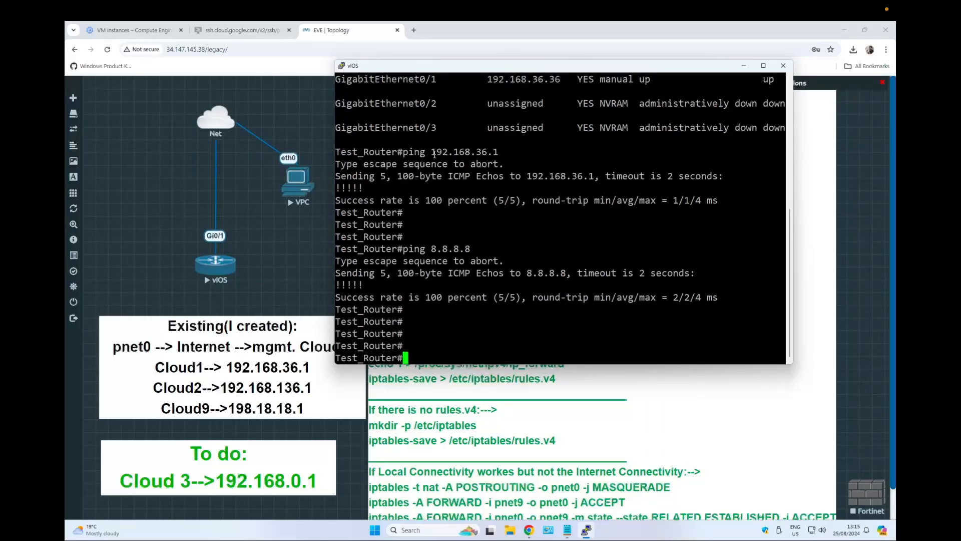
Leave the router console and switch to the EVE-NG server's SSH-in-browser session.
left_click_drag(432, 148, 513, 150)
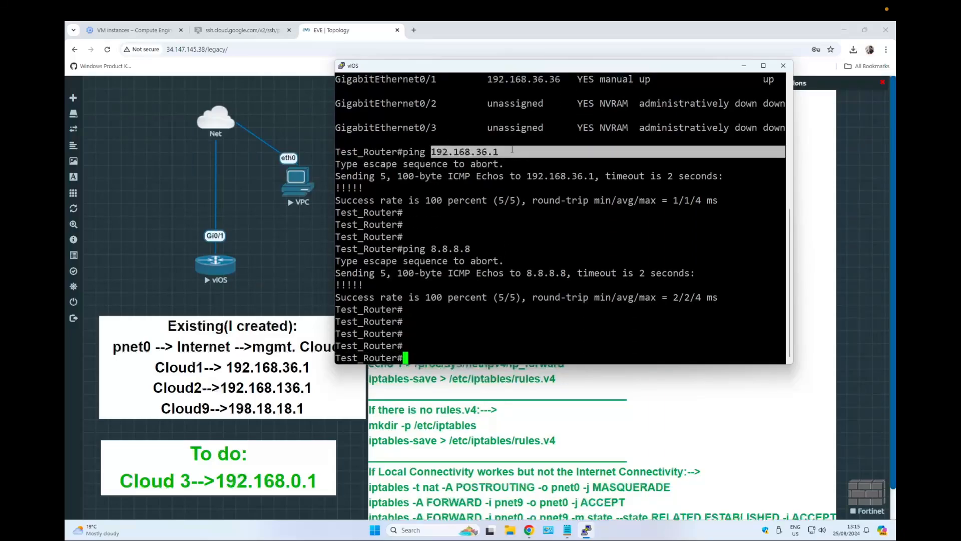
left_click(503, 150)
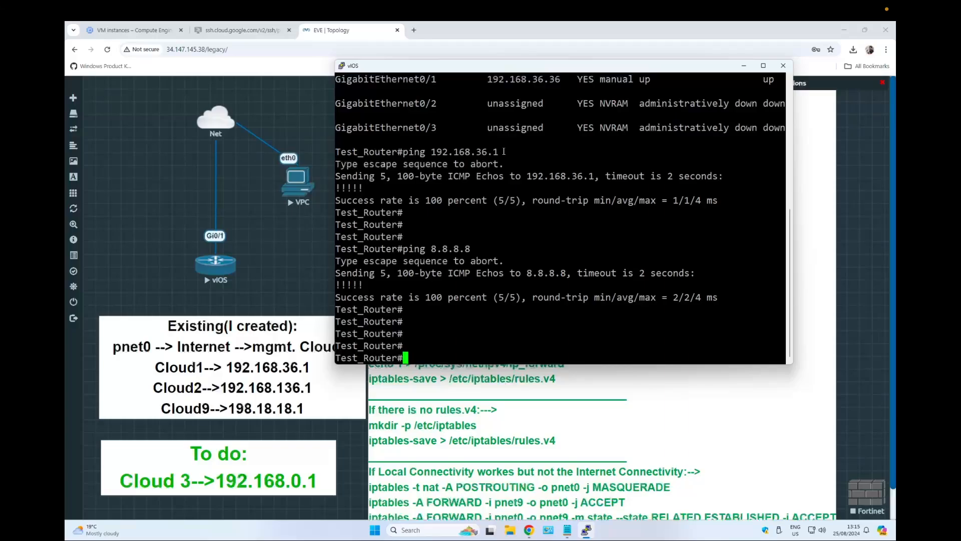
left_click(165, 183)
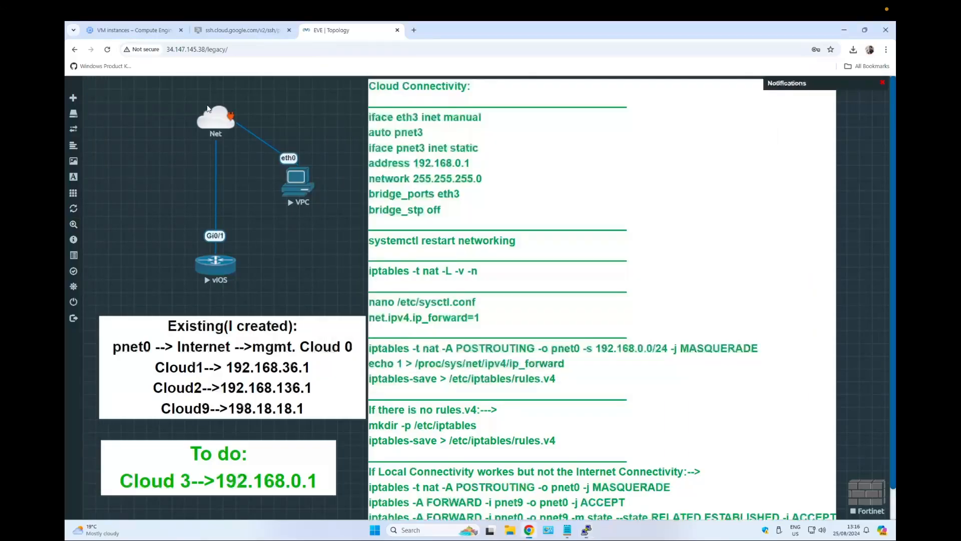
left_click(241, 30)
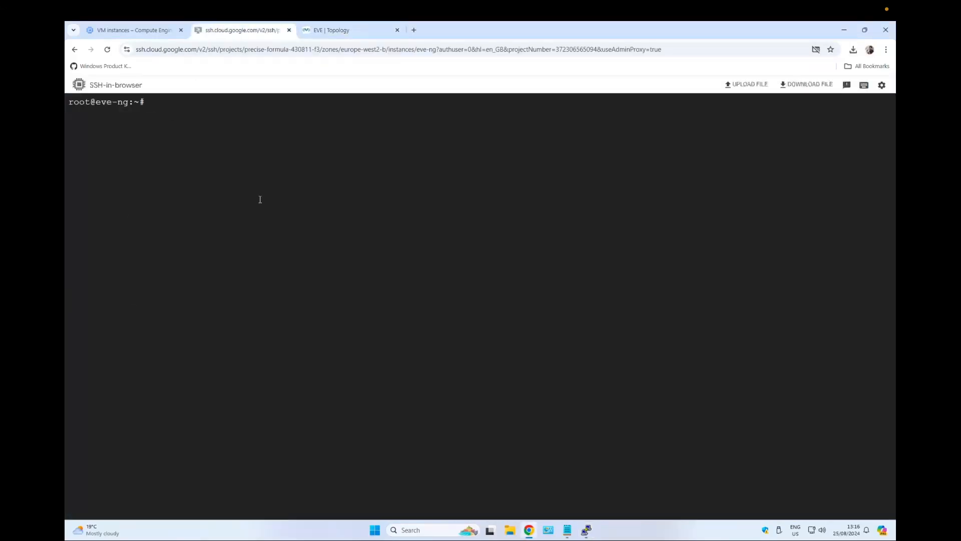
key("Return")
key("Return")
key("Return")
key("Return")
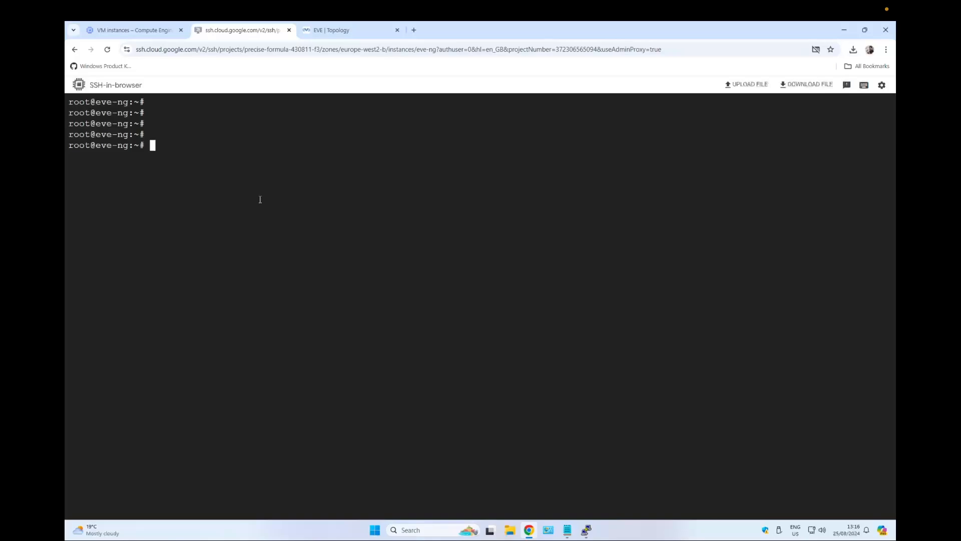
Copy the nano /etc/network/interfaces command from the notes and run it in the SSH session.
left_click(571, 529)
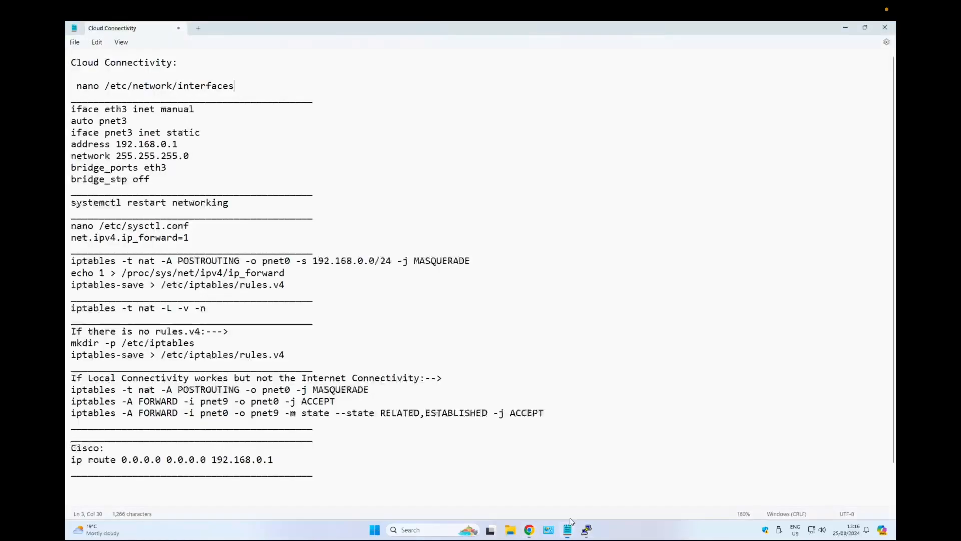
left_click(76, 86)
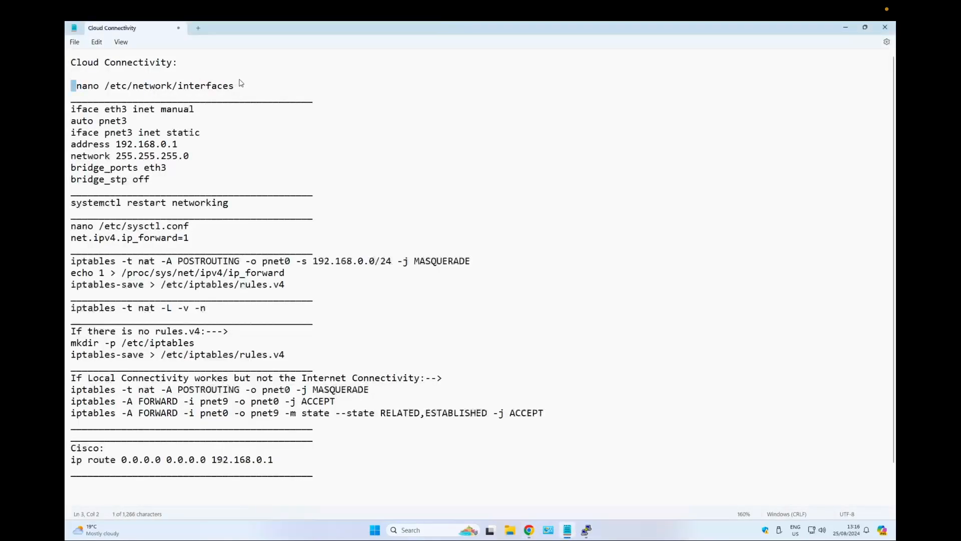
left_click(237, 89, "shift")
key("ctrl+c")
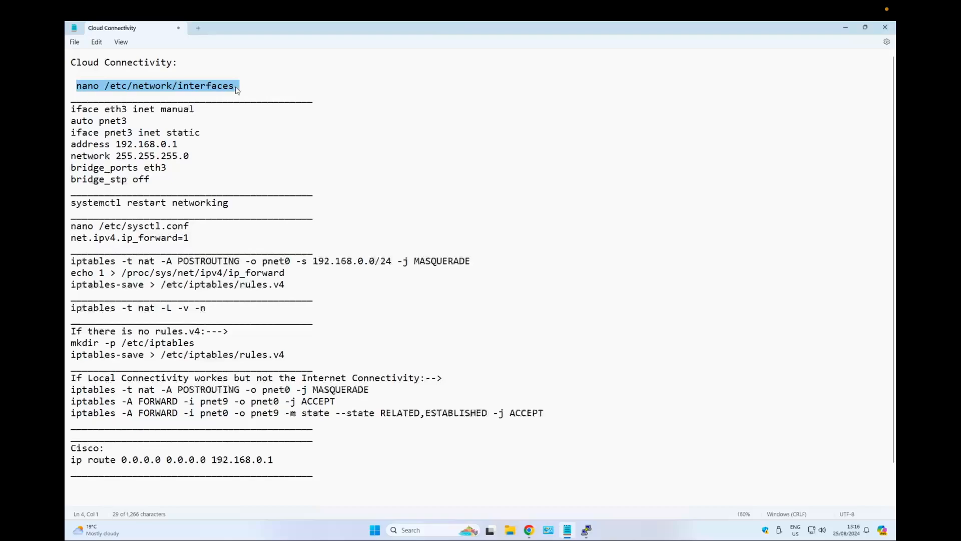
left_click(846, 27)
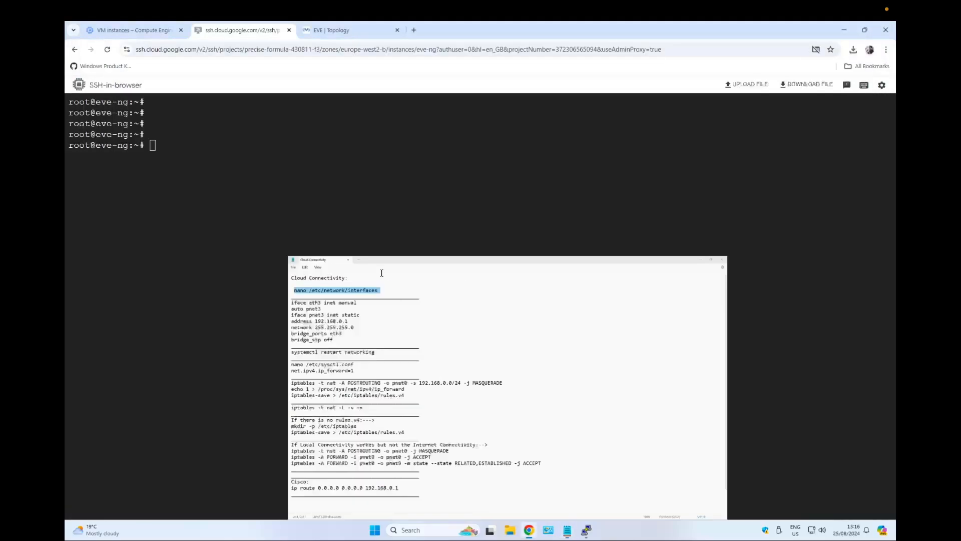
key("ctrl+v")
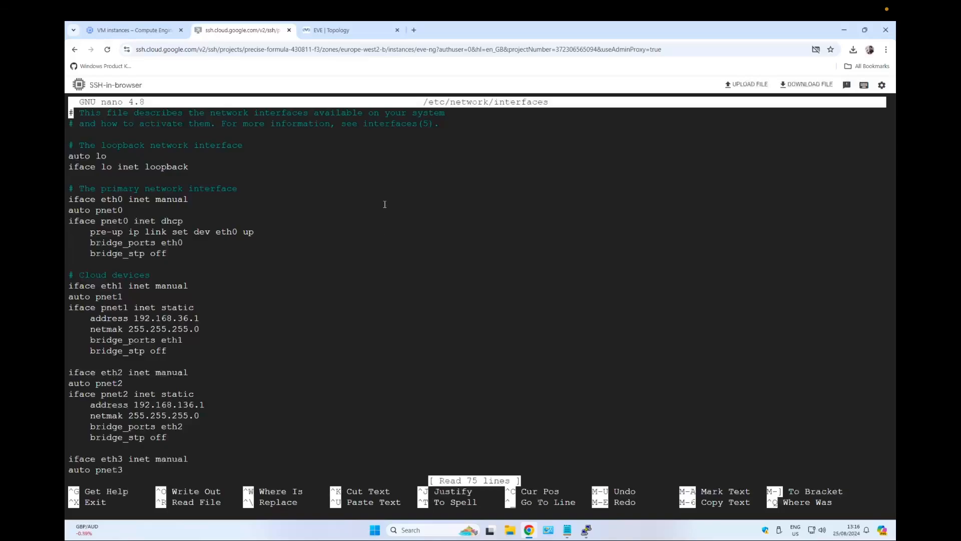
Scroll through the interfaces file to the cloud devices section.
key("Down")
key("Down")
key("Down")
key("Down")
key("Down")
key("Down")
key("Down")
key("Down")
key("Down")
key("Down")
key("Down")
key("Down")
key("Down")
key("Down")
key("Down")
key("ctrl+Left")
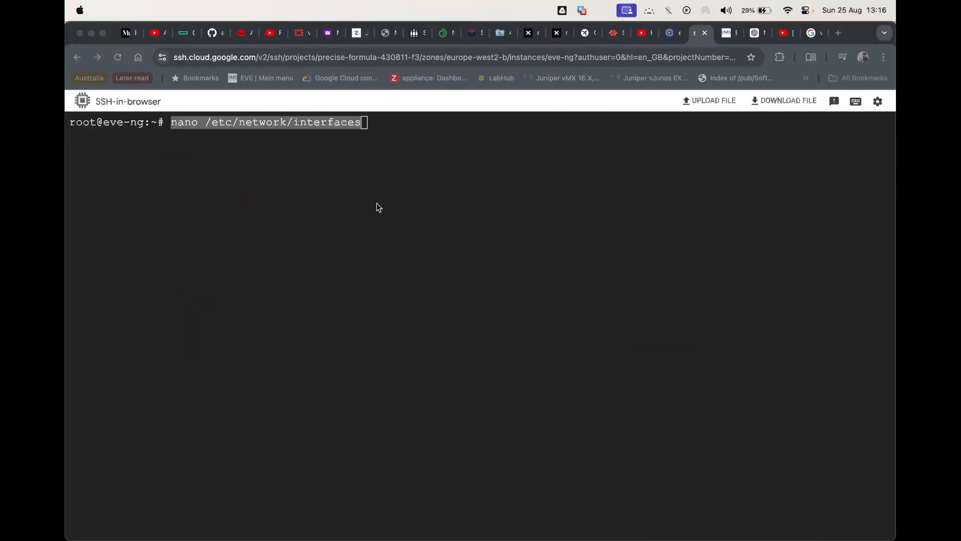
key("ctrl+Right")
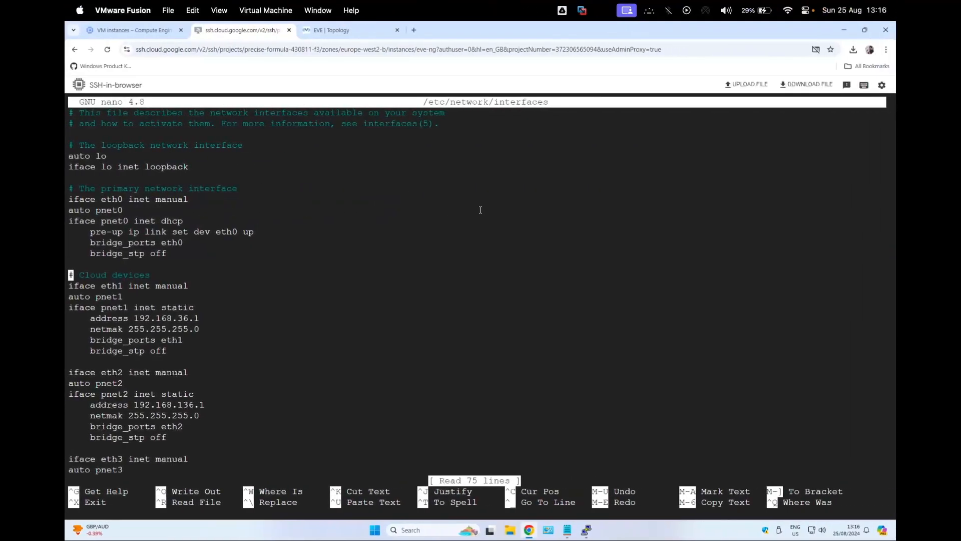
left_click(568, 530)
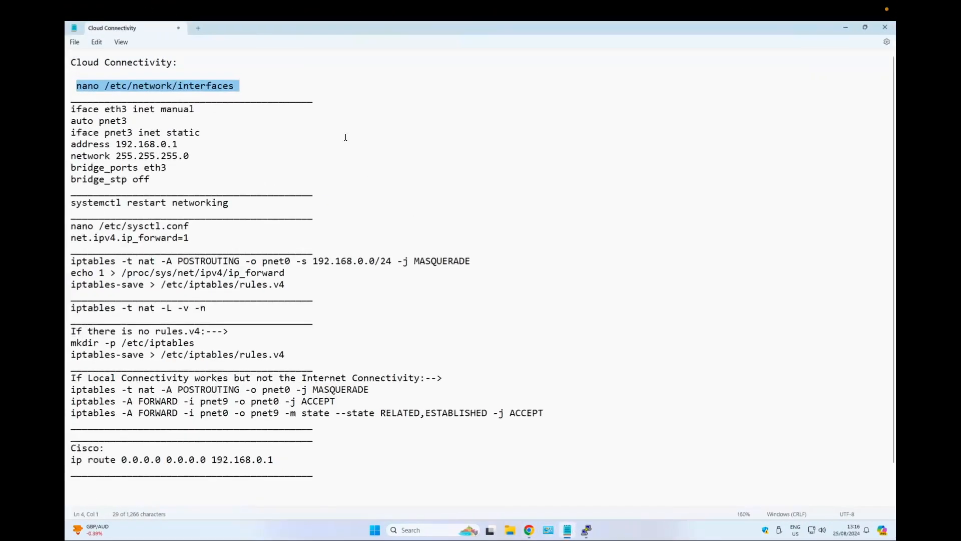
left_click_drag(235, 85, 104, 85)
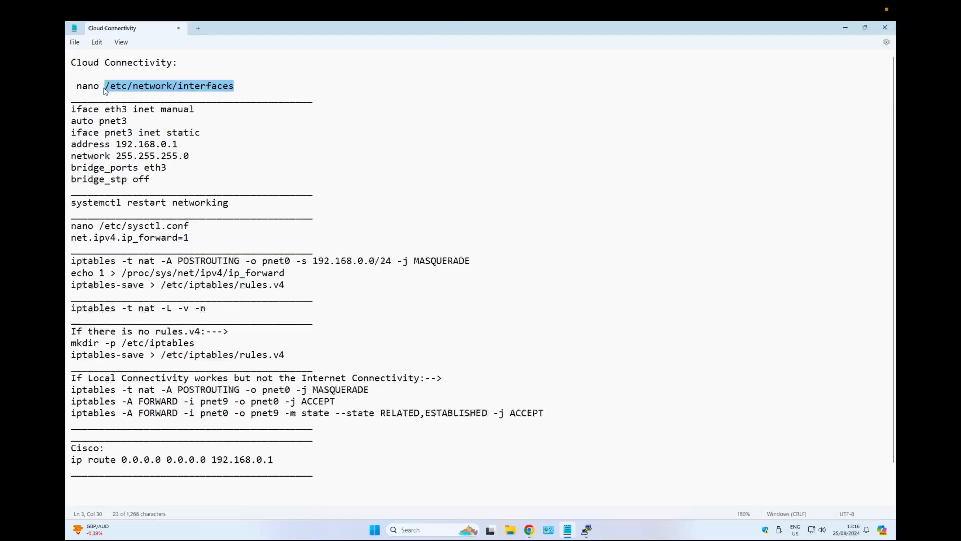
left_click(529, 529)
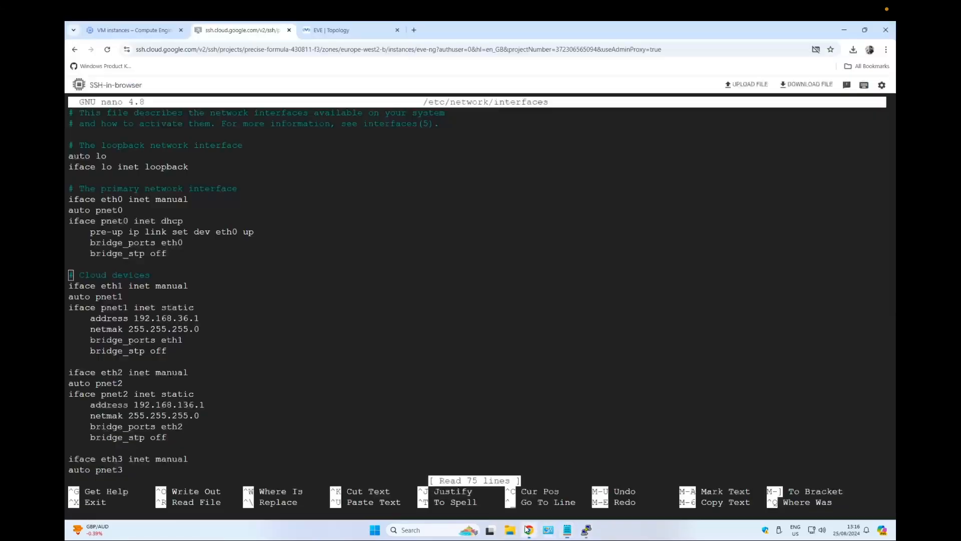
Review the address and netmask lines of the pnet1 to pnet3 cloud entries, then exit the editor.
key("Down")
key("Down")
key("Down")
key("Down")
key("Down")
key("Down")
key("Down")
key("Down")
left_click_drag(80, 275, 160, 340)
left_click_drag(94, 300, 153, 300)
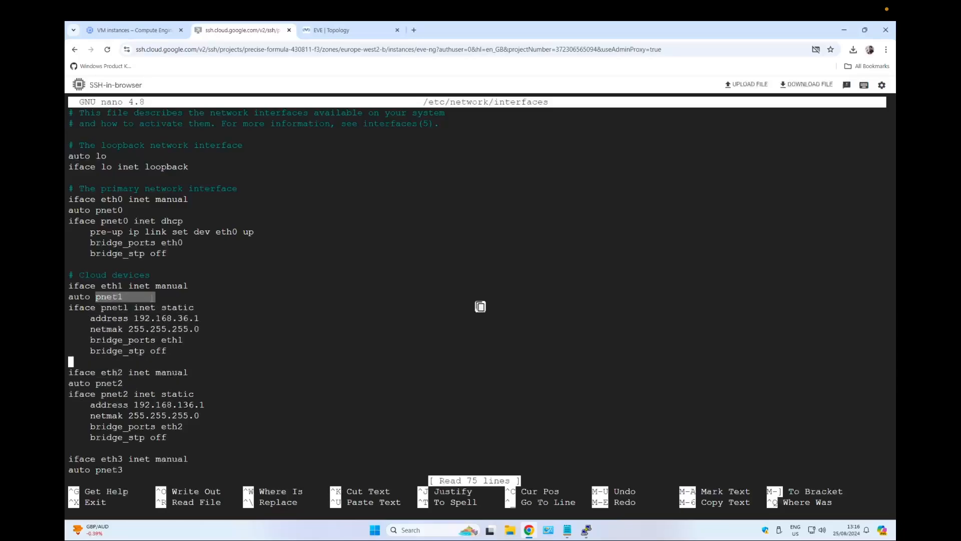
key("Down")
key("Down")
key("Down")
key("Down")
key("Down")
key("Down")
key("Down")
key("Down")
key("Down")
key("Down")
key("Down")
key("Down")
key("Down")
key("Down")
key("Down")
key("Down")
key("Down")
key("Down")
key("Down")
key("Down")
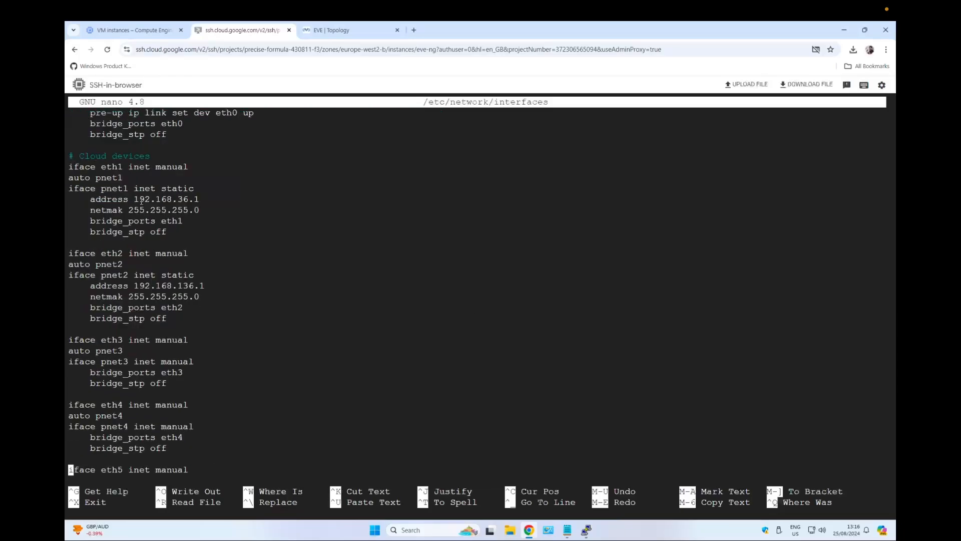
left_click_drag(132, 198, 216, 199)
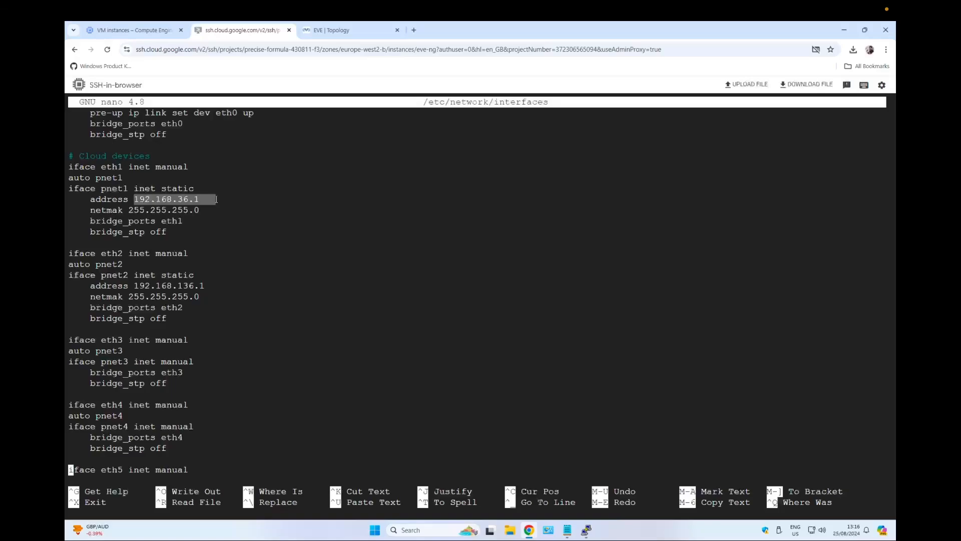
left_click_drag(120, 297, 167, 285)
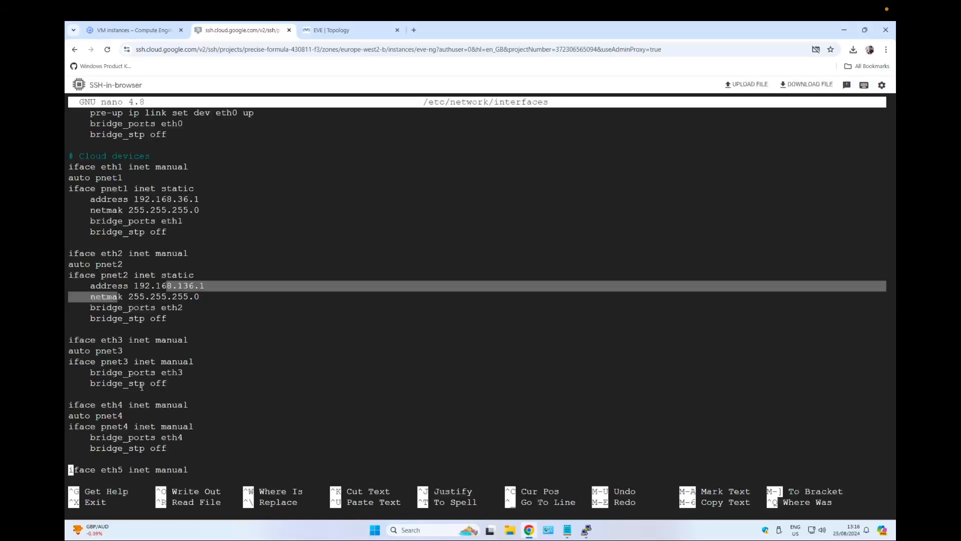
left_click(127, 359)
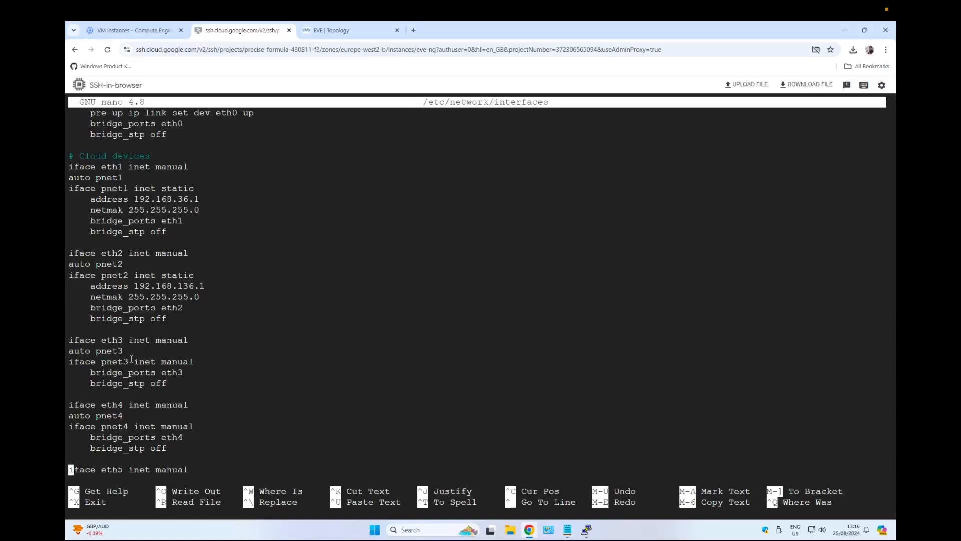
left_click_drag(109, 352, 159, 362)
left_click(109, 204)
key("Up")
key("Up")
key("Up")
left_click_drag(90, 200, 204, 210)
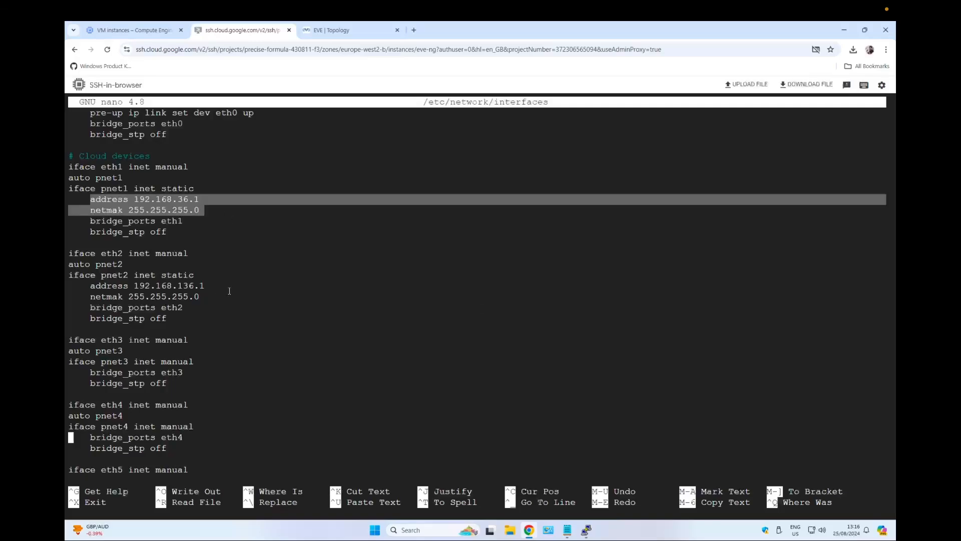
left_click_drag(171, 491, 221, 490)
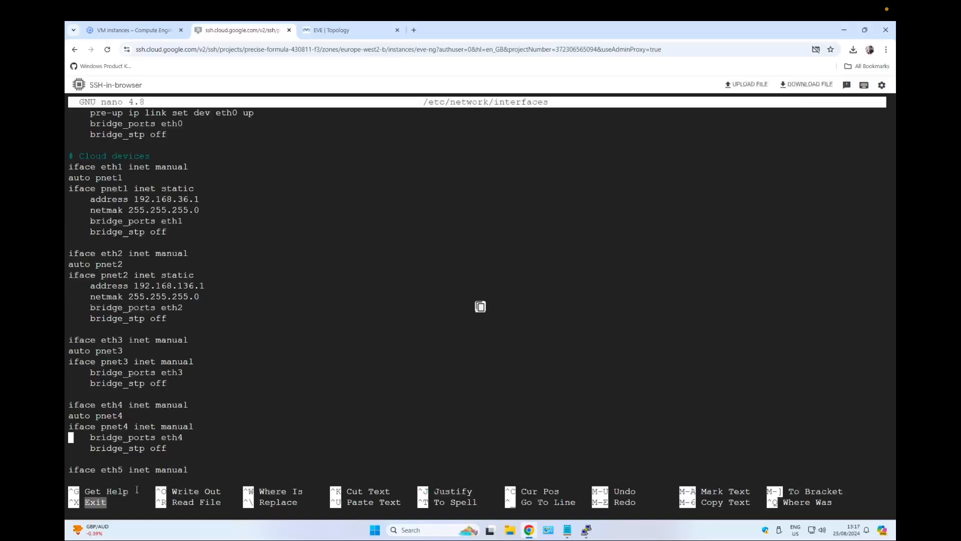
key("ctrl+x")
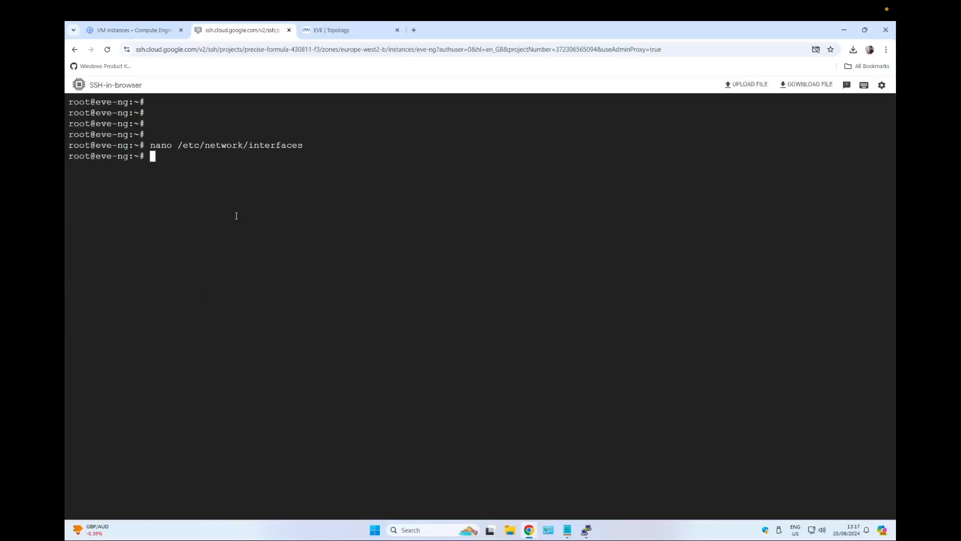
Select the nano /etc/sysctl.conf command in the notes and switch back to the SSH session.
left_click(567, 530)
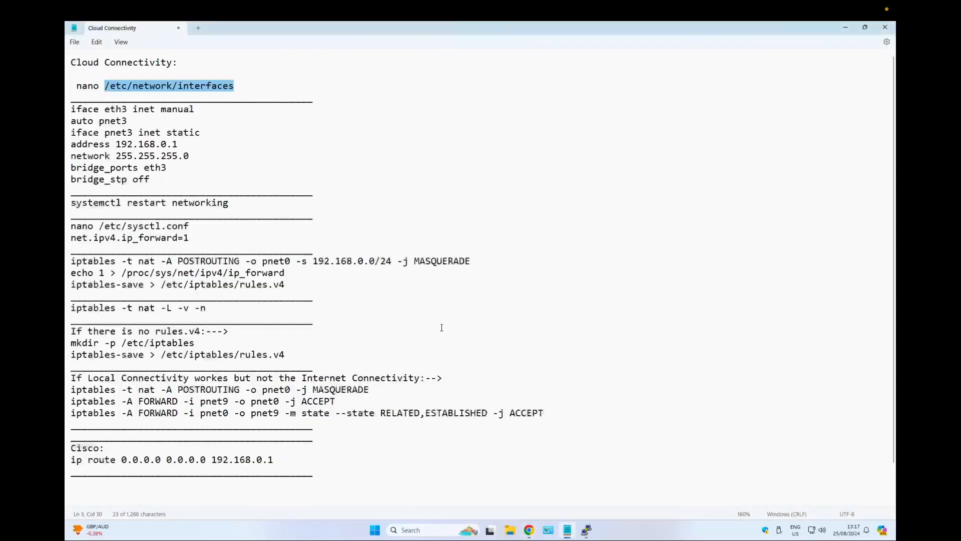
left_click(93, 120)
scroll(75, 150, "down", 1)
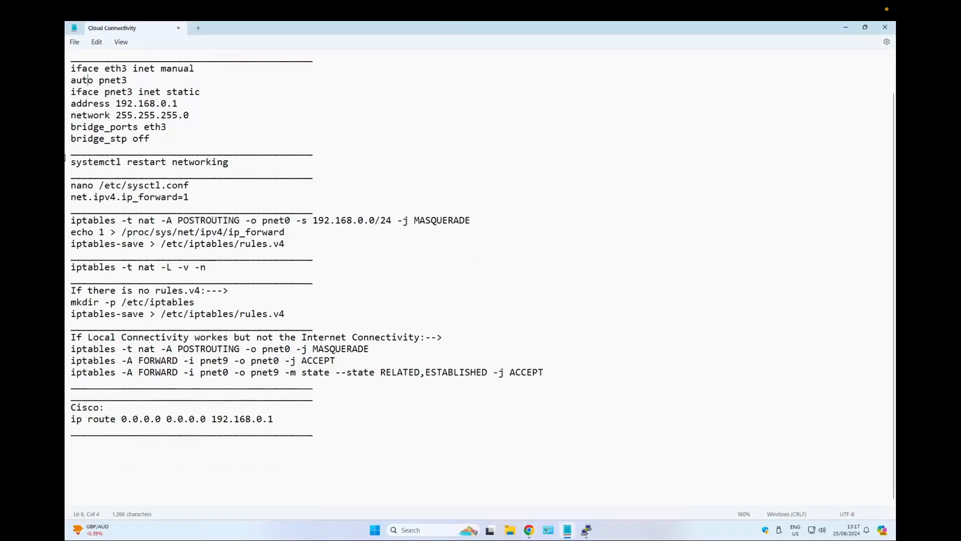
left_click_drag(72, 161, 228, 161)
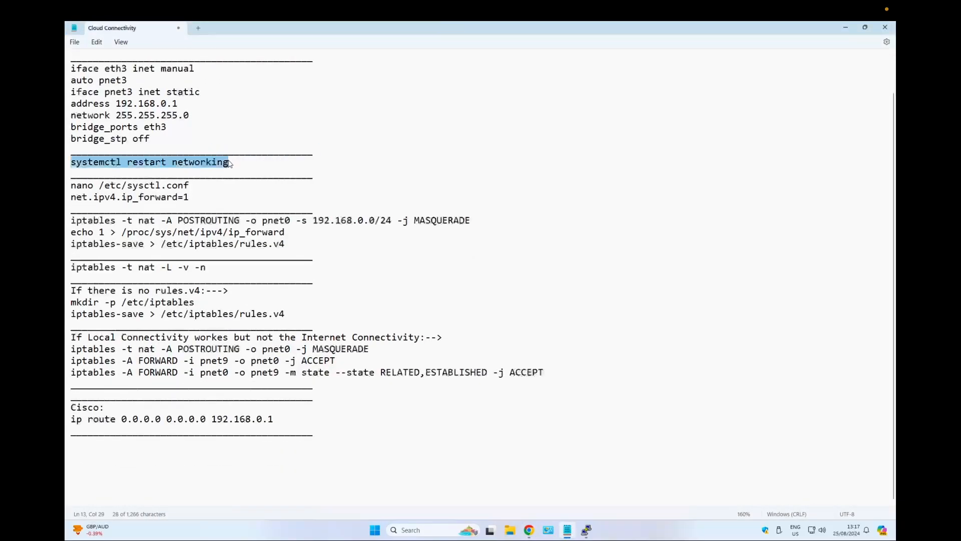
triple_click(70, 187)
key("ctrl+c")
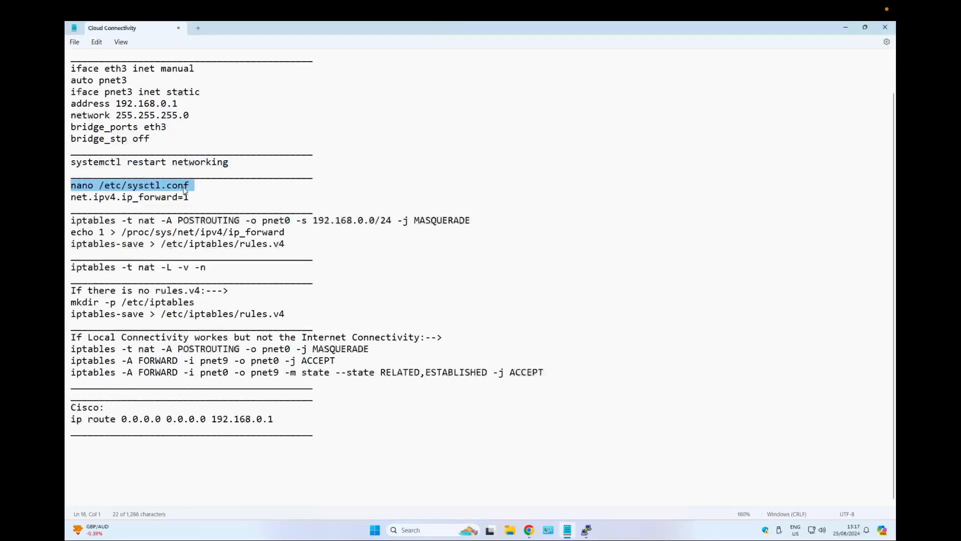
left_click(529, 529)
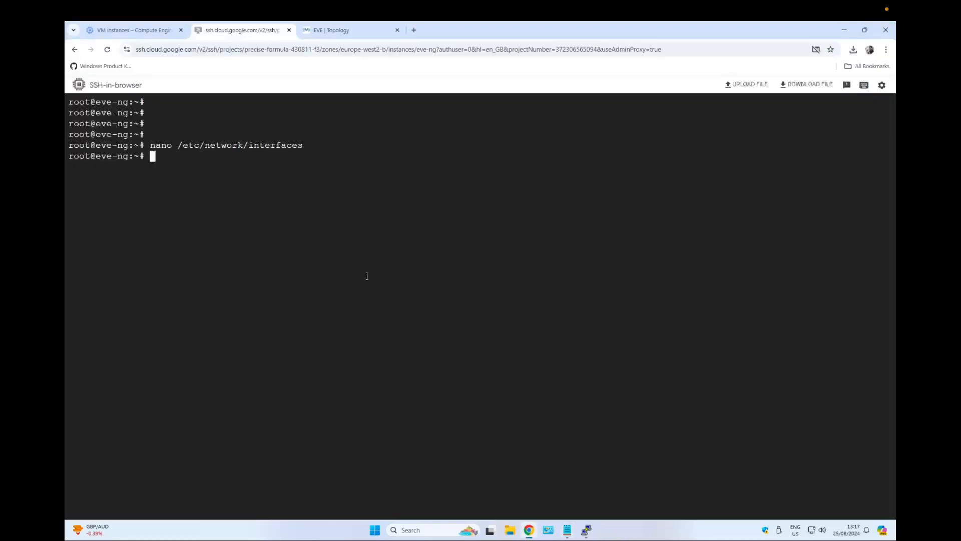
Open /etc/sysctl.conf, check the IPv4 packet forwarding line, and suspend the editor.
key("ctrl+v")
key("Return")
key("Down")
key("Down")
key("Down")
key("Down")
key("Down")
key("Down")
key("Down")
key("Down")
key("Down")
key("Down")
key("Down")
key("Down")
key("Down")
key("Down")
key("Down")
key("Down")
key("Down")
key("Down")
key("Down")
key("Down")
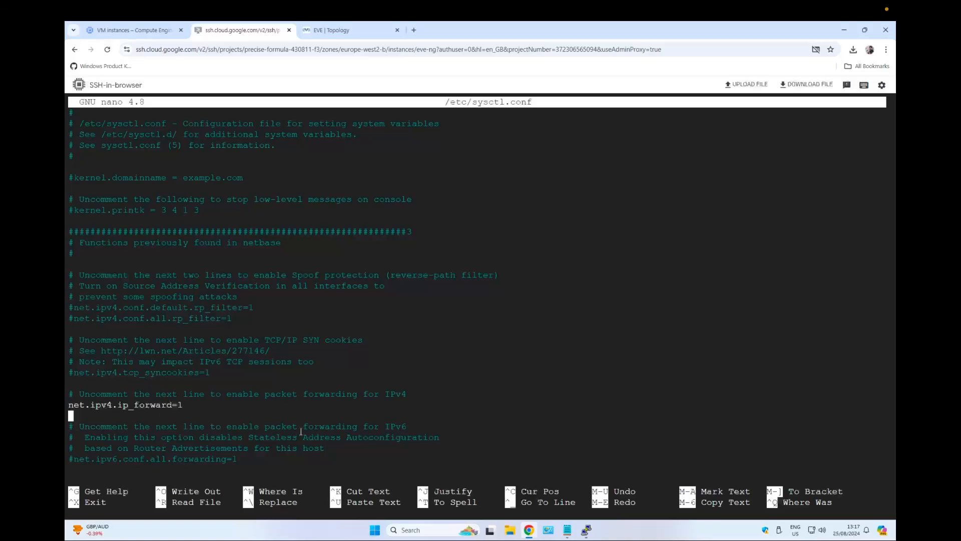
key("ctrl+z")
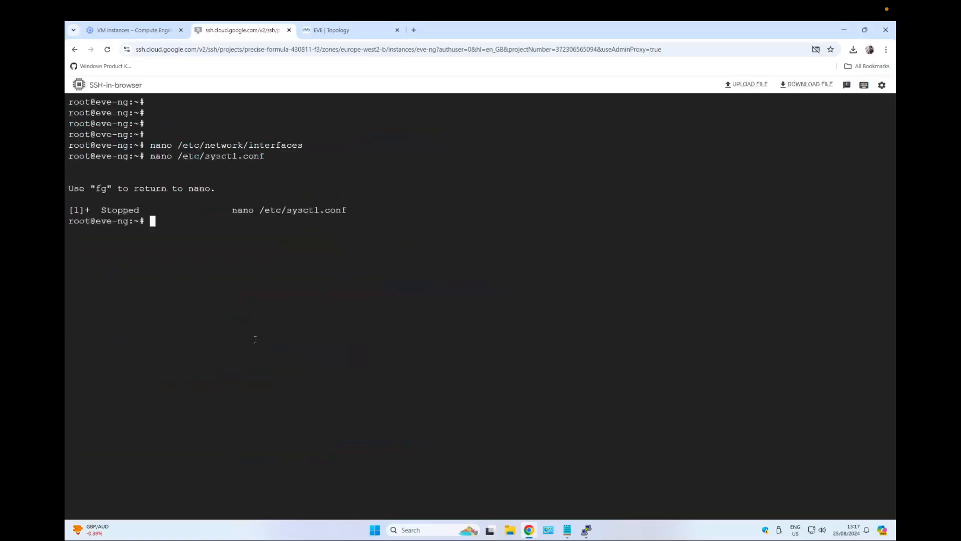
Review the iptables NAT, ip_forward, and rules.v4 save commands in the connectivity notes.
left_click(567, 530)
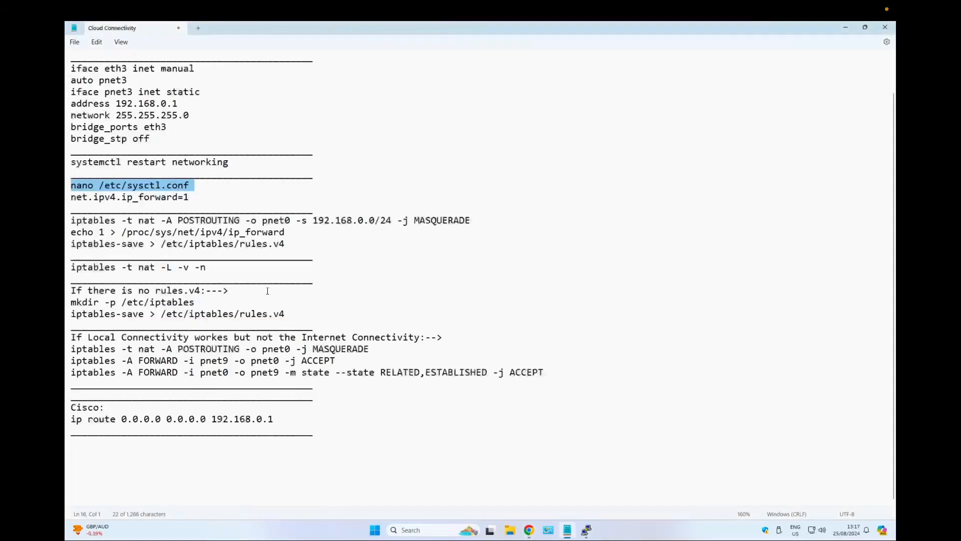
triple_click(83, 221)
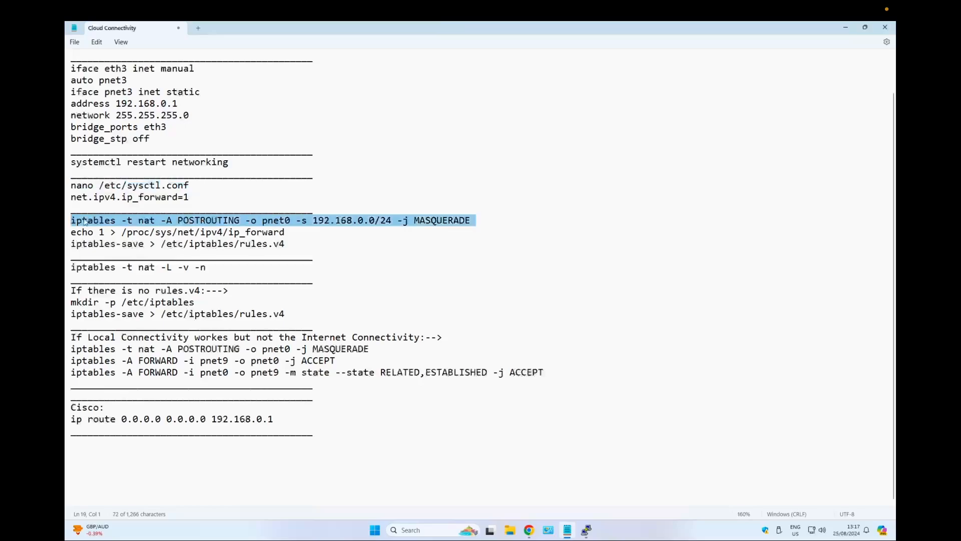
left_click(107, 221)
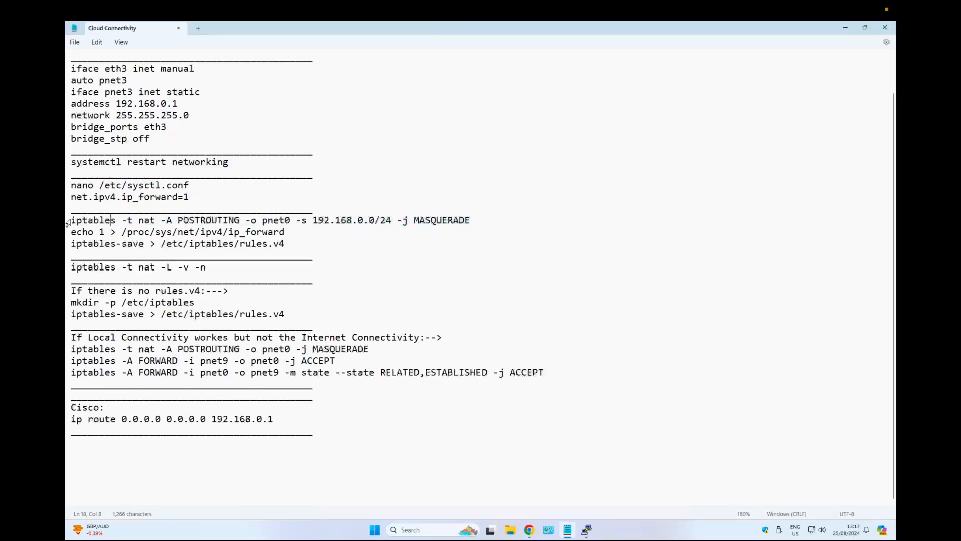
left_click_drag(73, 221, 232, 221)
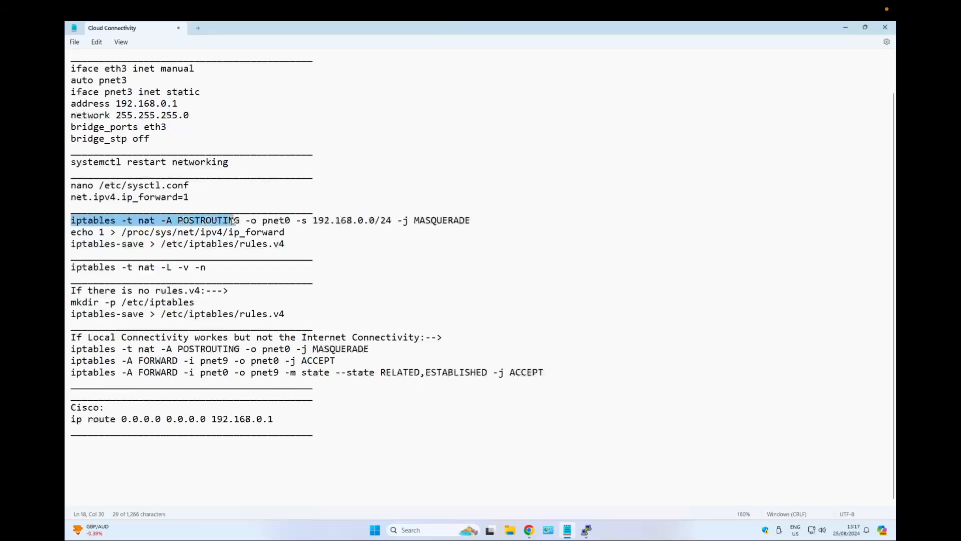
left_click(256, 222)
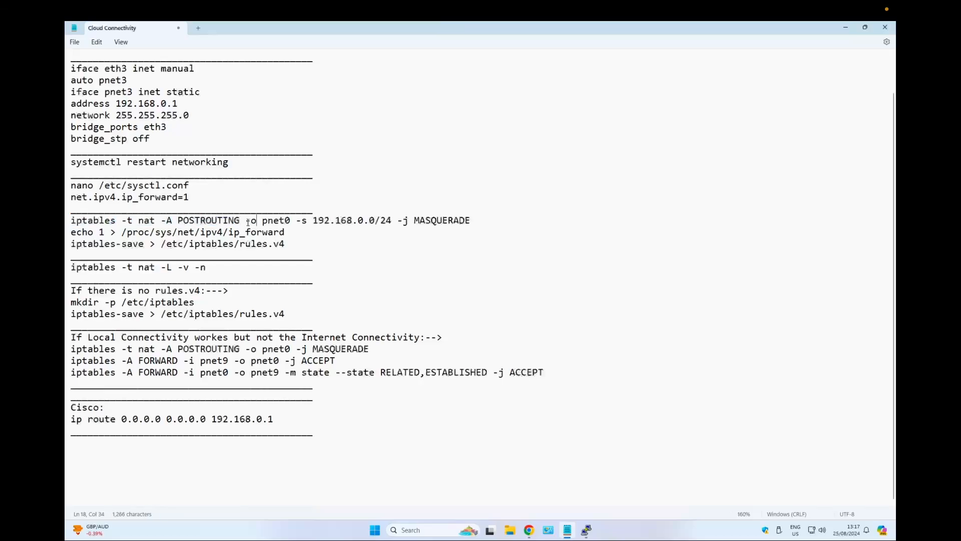
double_click(274, 221)
left_click(247, 221)
left_click_drag(246, 221, 392, 224)
left_click(293, 220)
double_click(305, 220)
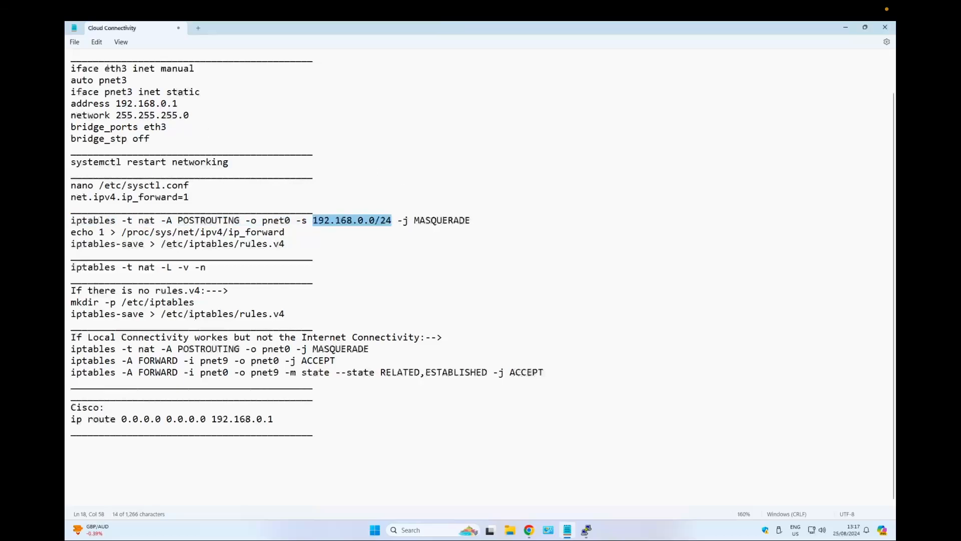
double_click(116, 68)
left_click_drag(116, 103, 190, 106)
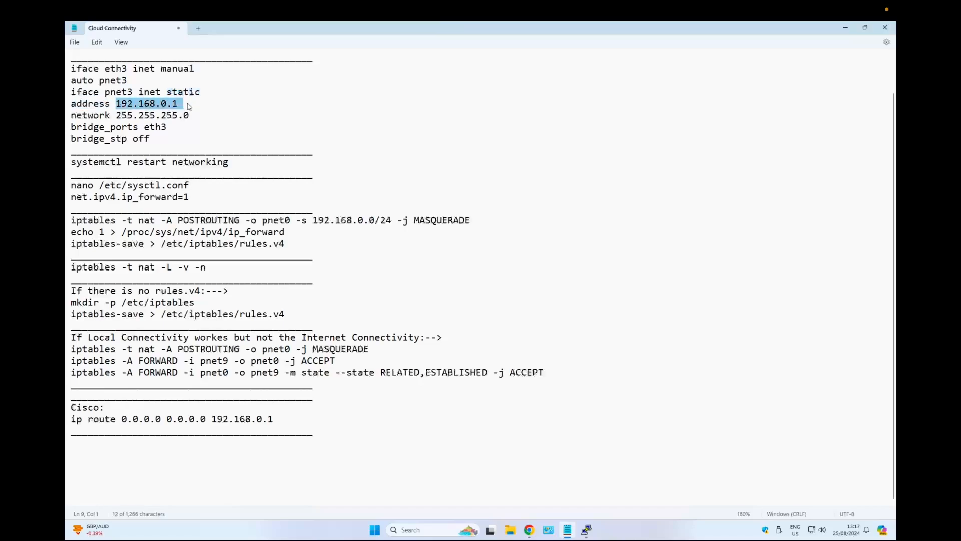
left_click_drag(379, 219, 469, 219)
left_click(387, 221)
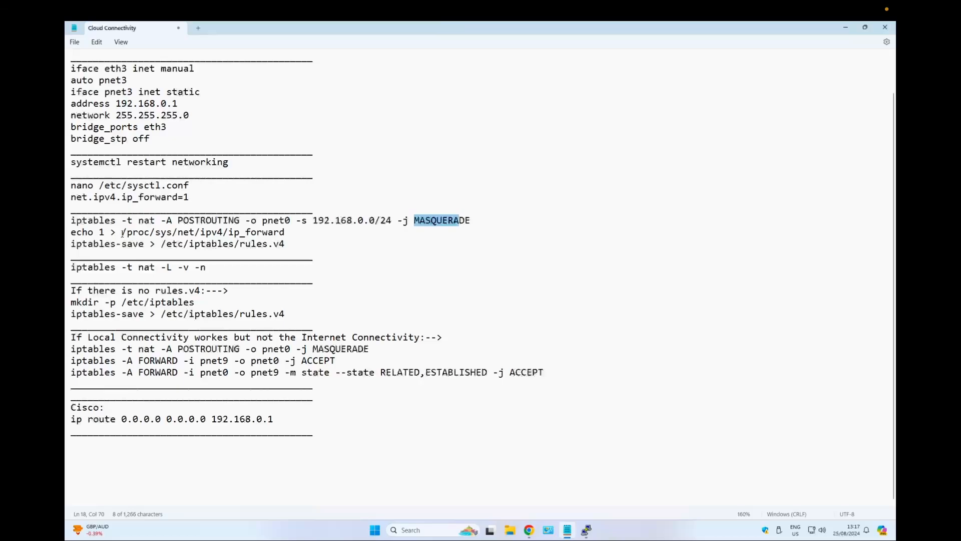
left_click_drag(295, 234, 71, 233)
left_click_drag(290, 245, 72, 246)
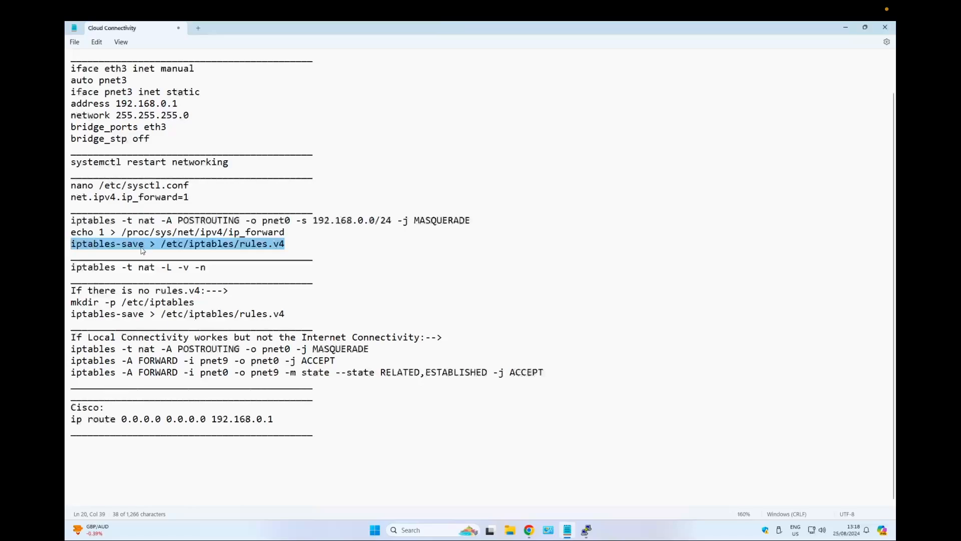
left_click(288, 245)
left_click_drag(240, 246, 270, 254)
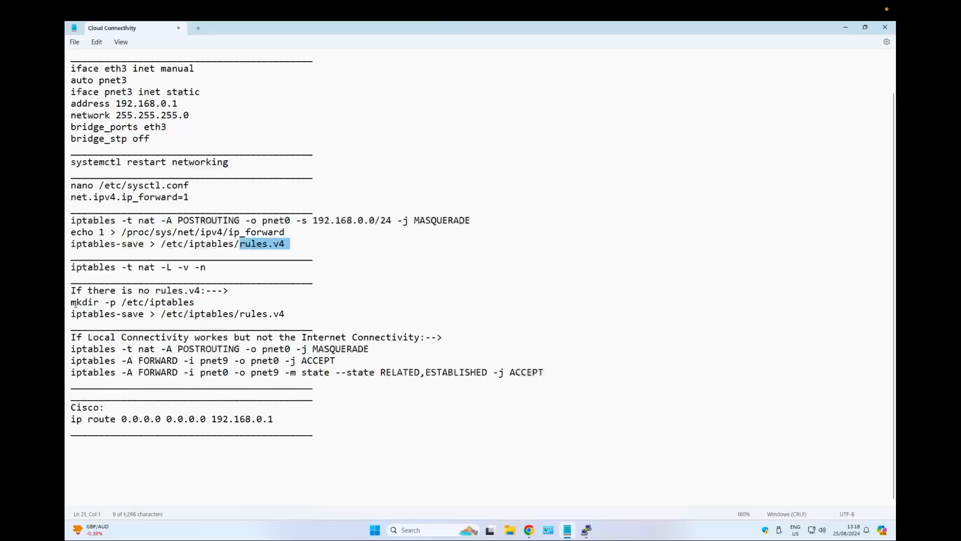
left_click_drag(71, 303, 303, 319)
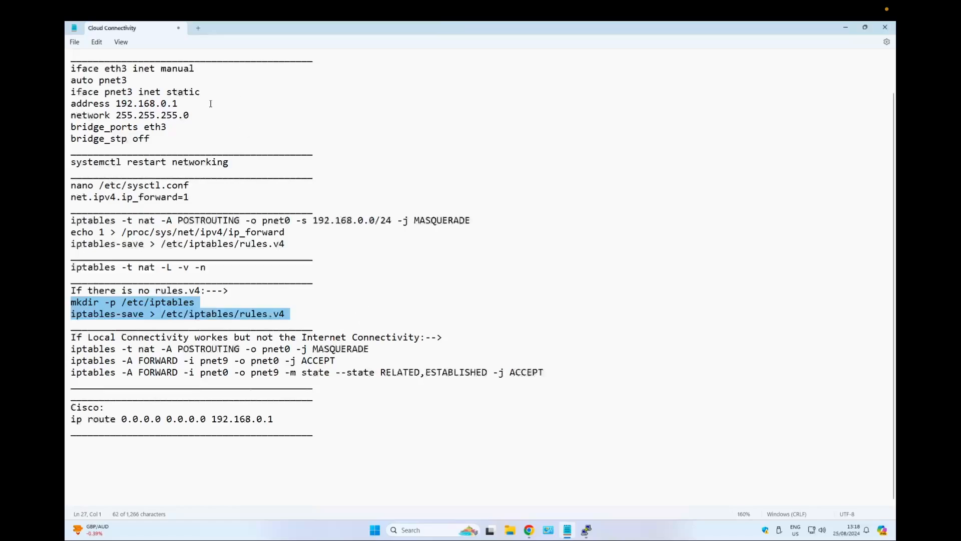
Add a sudo -i line at the top of the connectivity notes.
scroll(223, 110, "up", 2)
left_click(85, 78)
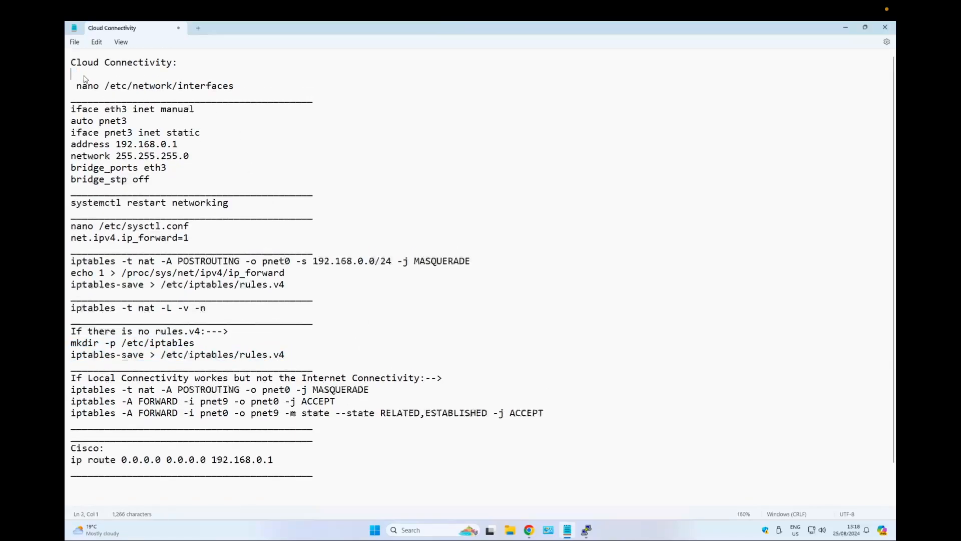
type("sudo -i")
Review the rules.v4 creation and internet connectivity iptables commands in the notes.
scroll(160, 247, "down", 1)
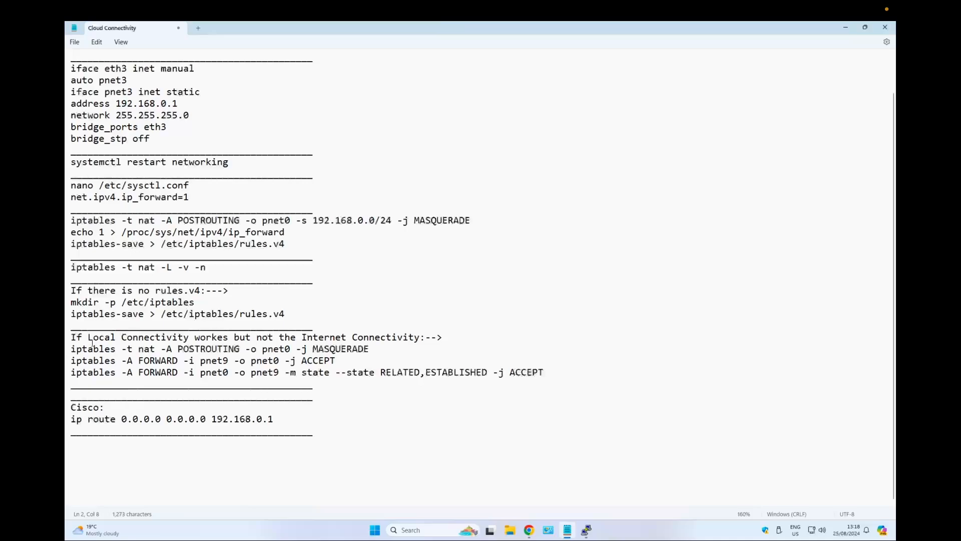
left_click_drag(304, 313, 147, 298)
scroll(150, 295, "down", 1)
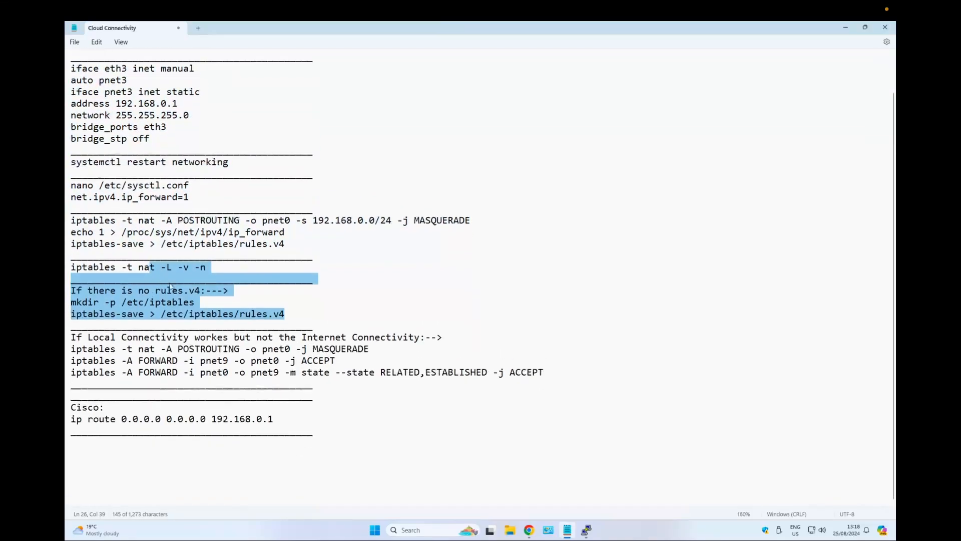
left_click(246, 280)
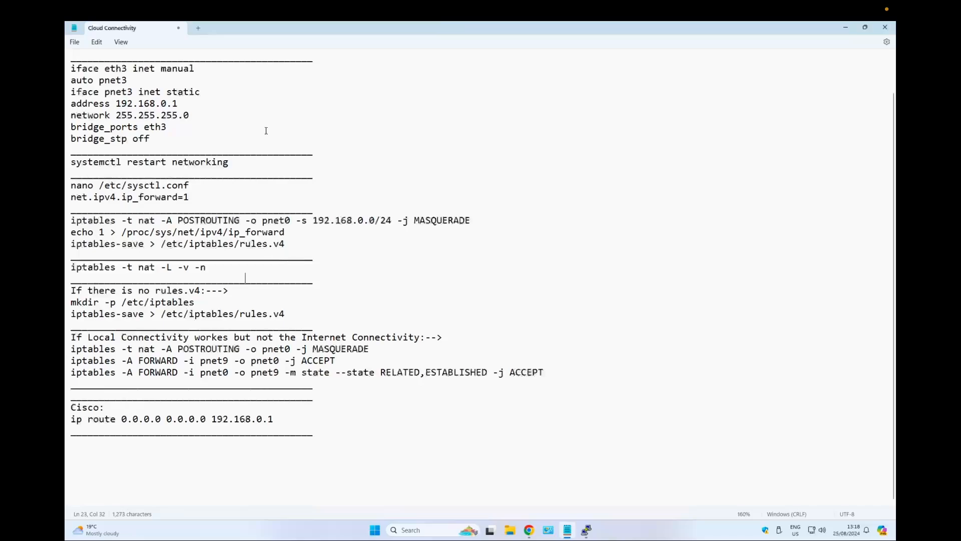
left_click_drag(178, 103, 116, 103)
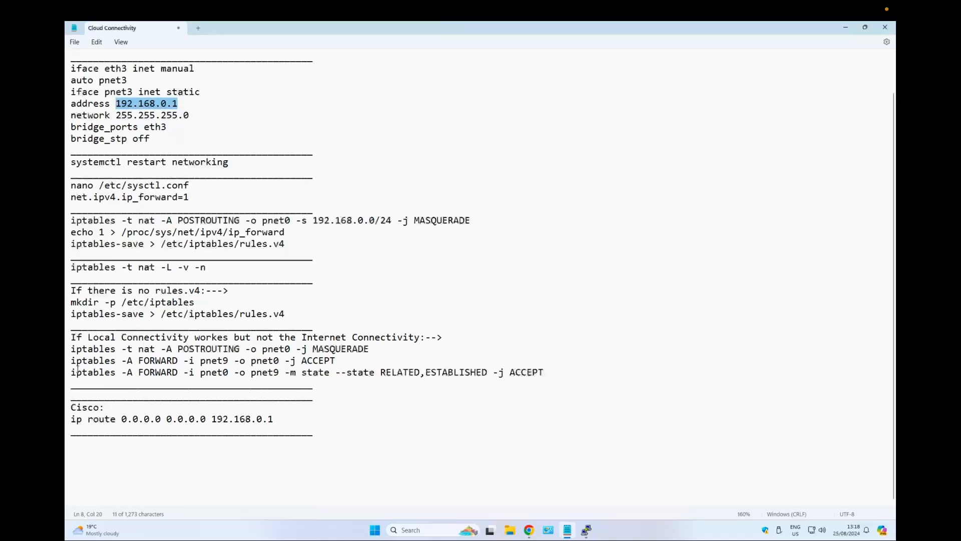
left_click_drag(73, 348, 533, 382)
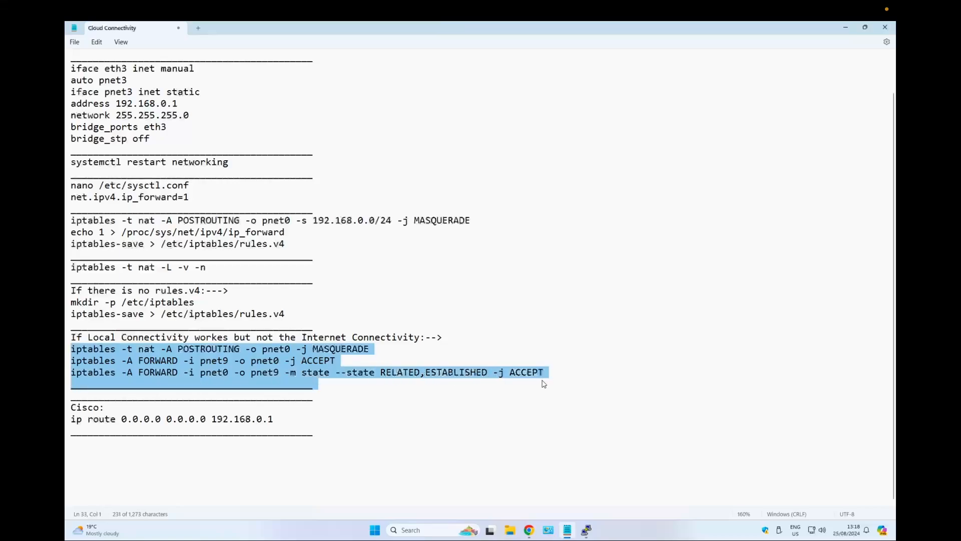
left_click(341, 356)
left_click_drag(371, 349, 79, 352)
left_click_drag(156, 220, 398, 222)
left_click(320, 228)
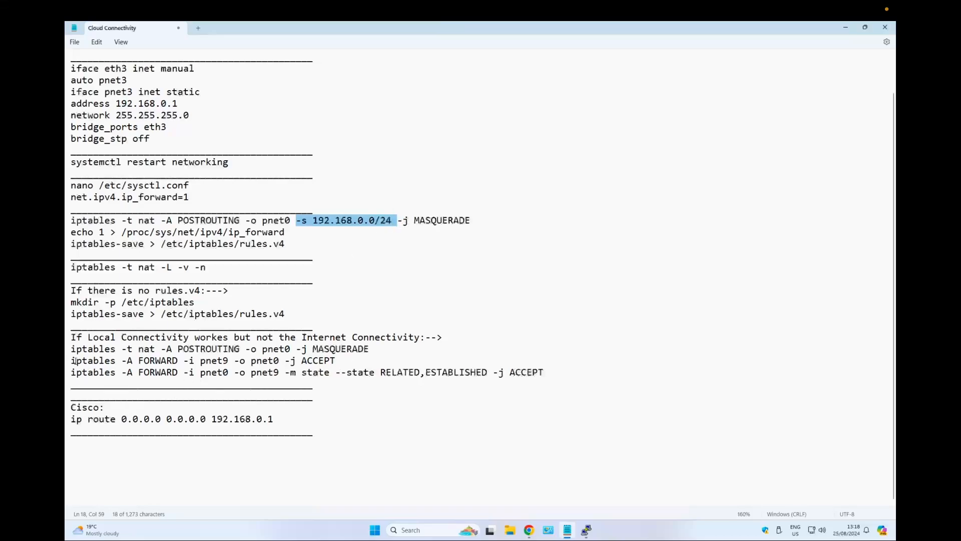
left_click_drag(73, 360, 556, 381)
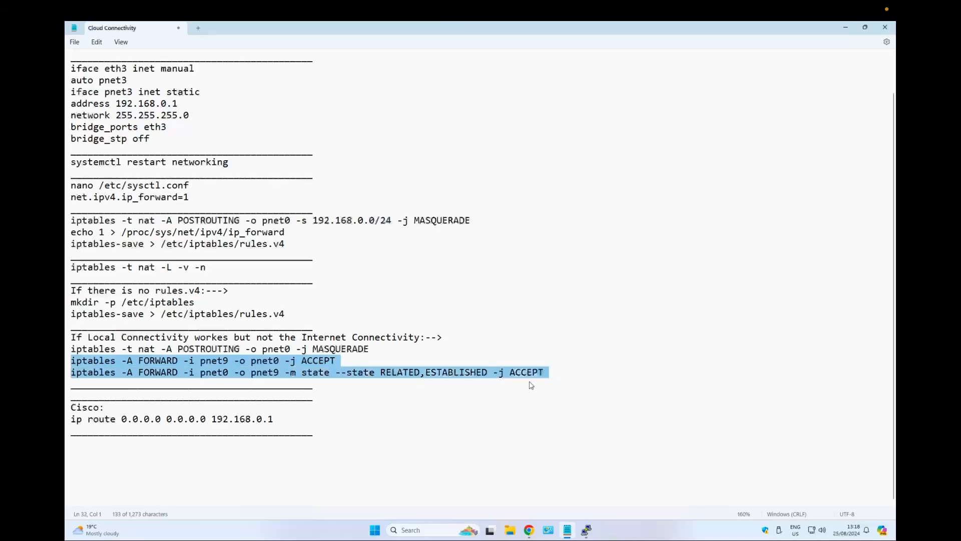
Change pnet9 to pnet3 in both iptables FORWARD rules in the notes.
mouse_move(217, 363)
left_mouse_down()
mouse_move(231, 364)
mouse_move(223, 364)
left_mouse_up()
left_click(223, 364)
left_click_drag(279, 372, 224, 364)
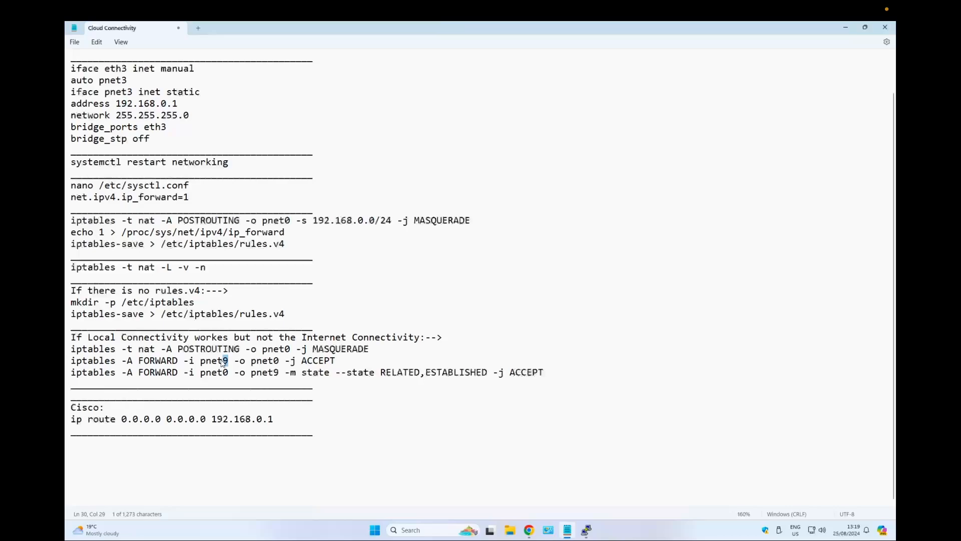
type("3")
key("Down")
key("Right")
key("Right")
key("Right")
key("Right")
key("Right")
key("Right")
key("Right")
key("Right")
key("BackSpace")
type("3")
Review the Cisco default route command in the notes and return to the SSH session.
left_click_drag(325, 421, 71, 407)
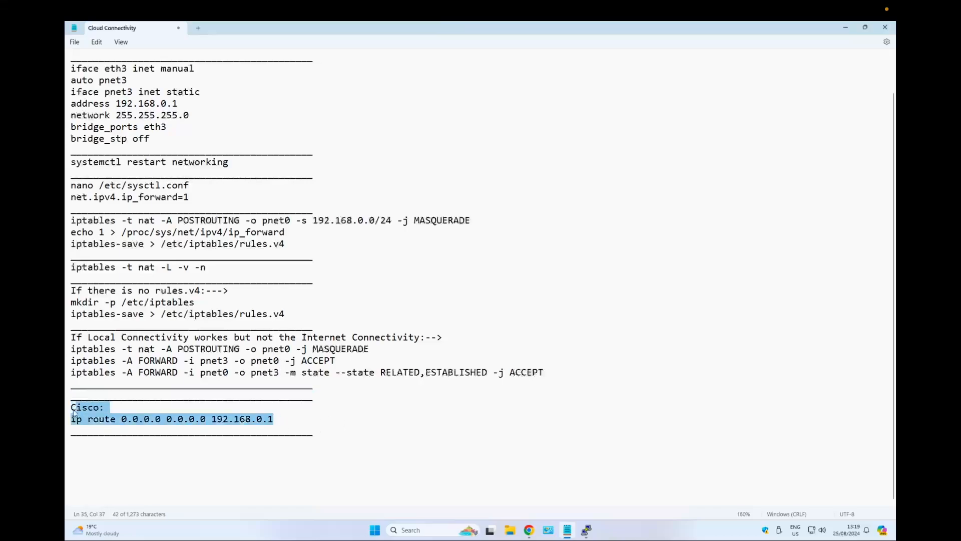
left_click(278, 419)
left_click_drag(286, 418, 111, 418)
left_click(131, 419)
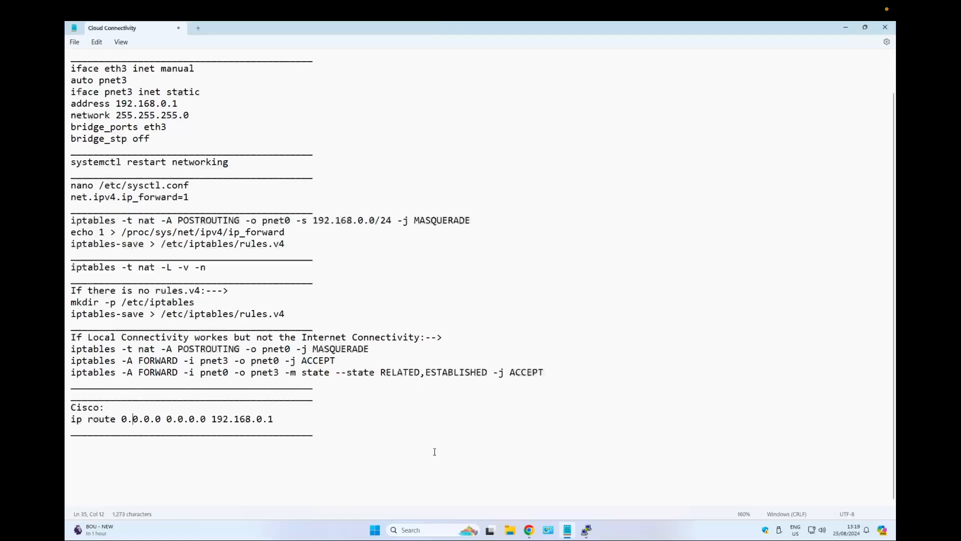
left_click(532, 529)
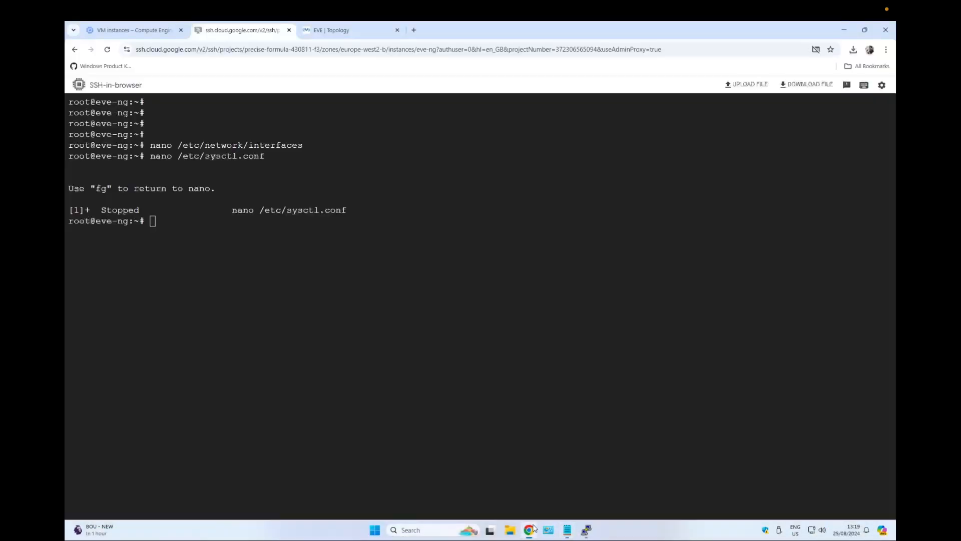
Reopen /etc/network/interfaces and add the line address 192.168.0.1 under the pnet3 entry.
key("Up")
key("Up")
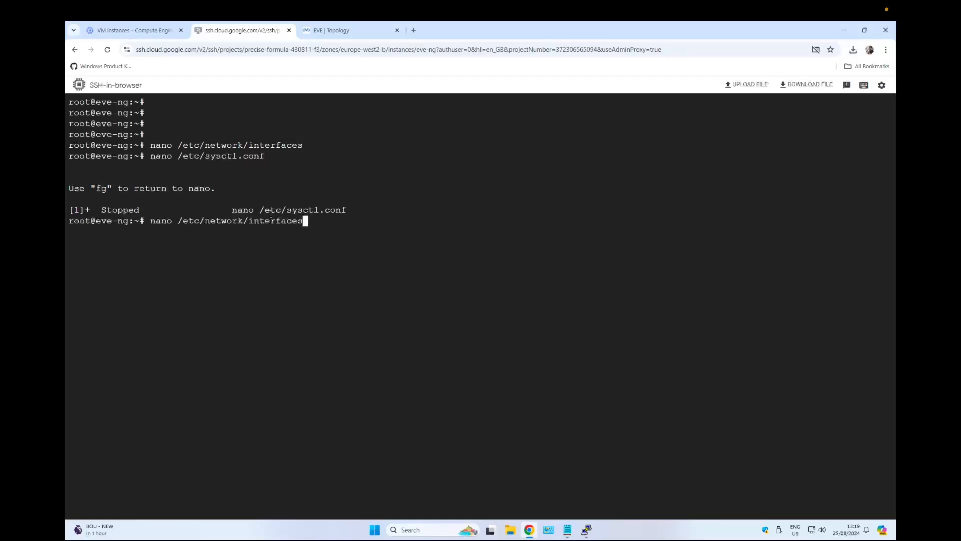
key("Return")
key("Down")
key("Down")
key("Down")
key("Down")
key("Down")
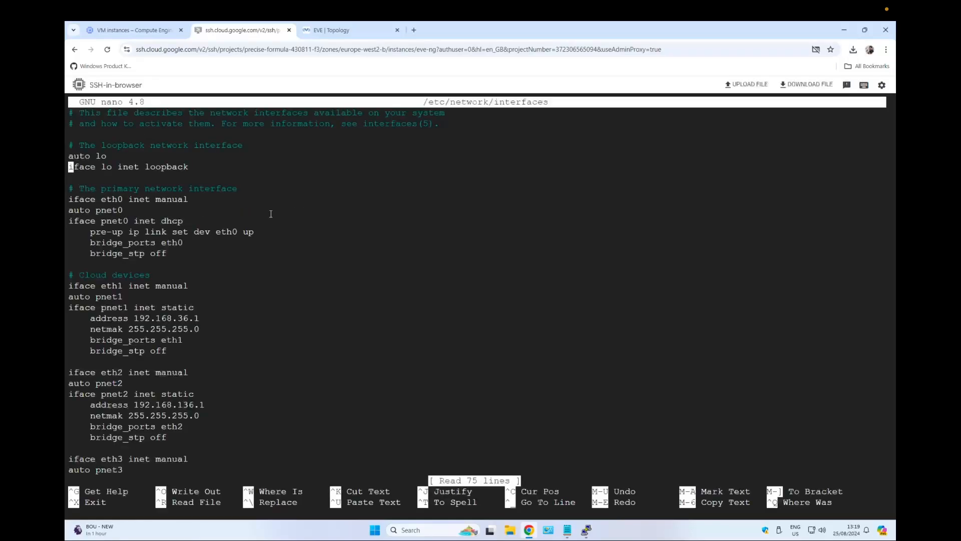
key("Down")
key("Down")
key("Down")
key("Down")
key("Down")
key("Down")
key("Down")
key("Down")
key("Down")
key("Down")
key("Down")
key("Down")
key("Down")
key("Down")
key("Down")
key("Down")
key("Down")
key("Down")
key("Down")
key("Down")
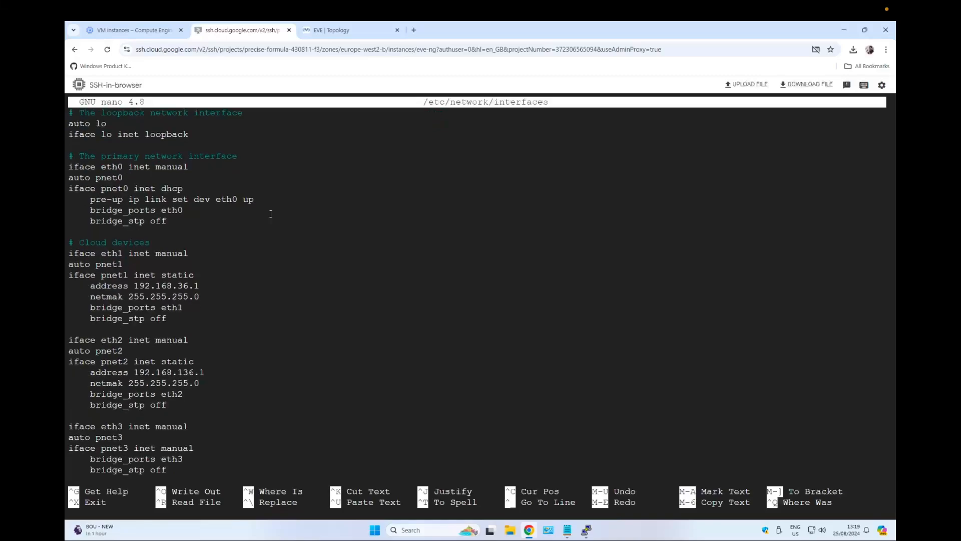
key("Up")
key("Up")
key("Up")
key("Up")
key("Return")
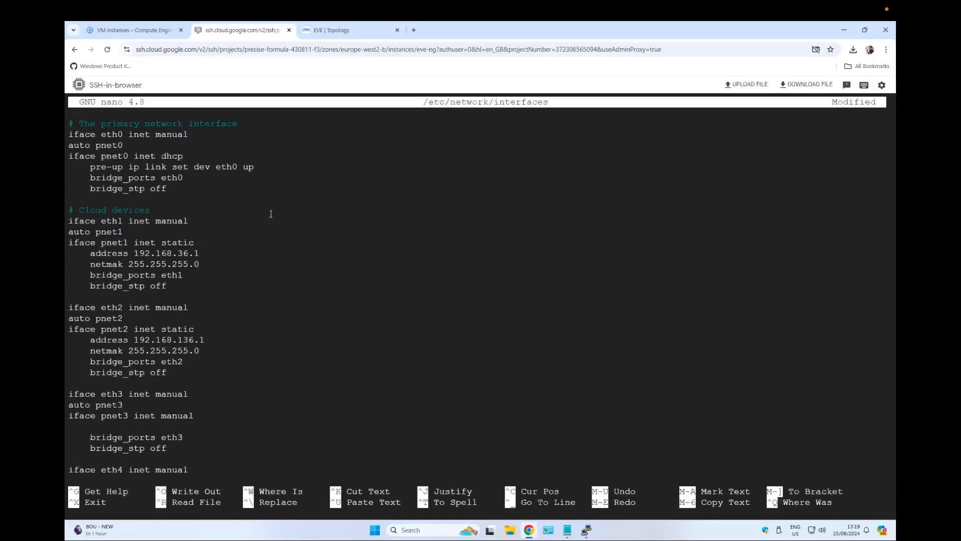
type("address 192.168.0.1")
key("Return")
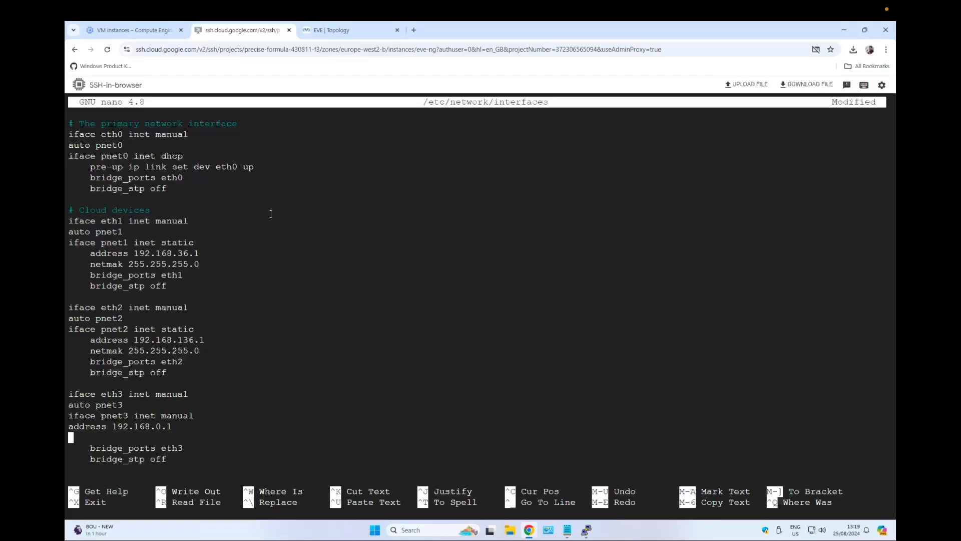
Add netmask 255.255.255.0 below the address and indent both new pnet3 lines.
type("netmask 255.255.255.0")
key("Up")
key("Left")
key("Left")
key("Left")
key("Left")
key("Left")
key("Left")
key("Left")
key("Left")
key("Left")
key("Left")
key("Left")
key("Left")
key("Left")
key("Left")
key("Left")
key("Left")
key("Left")
key("Left")
key("Left")
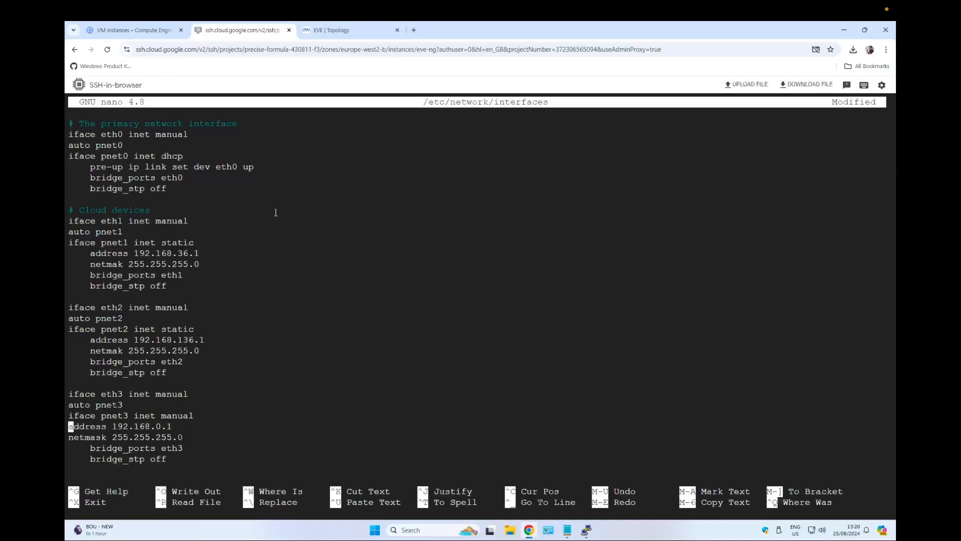
key("Down")
key("Left")
key("Left")
key("Left")
key("Left")
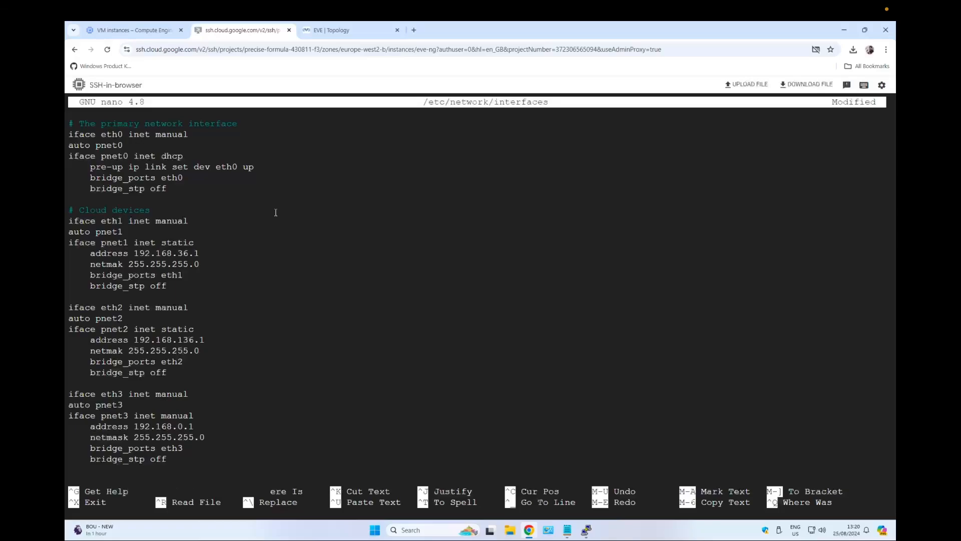
Save /etc/network/interfaces and exit the editor.
key("ctrl+o")
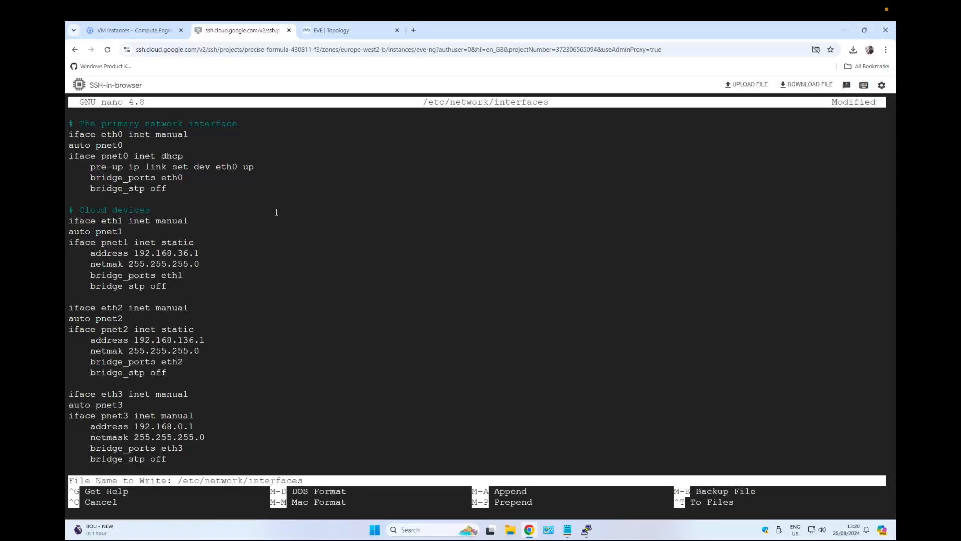
key("Return")
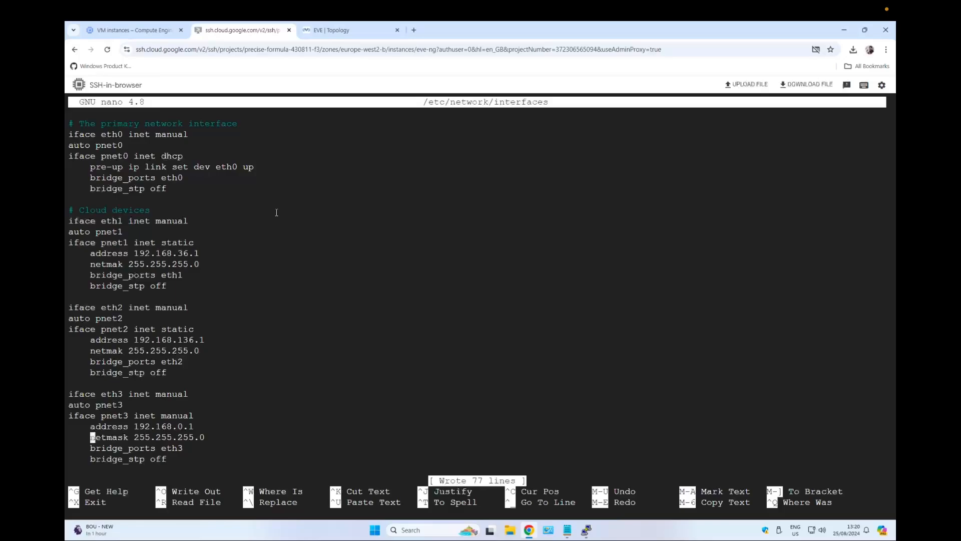
key("ctrl+x")
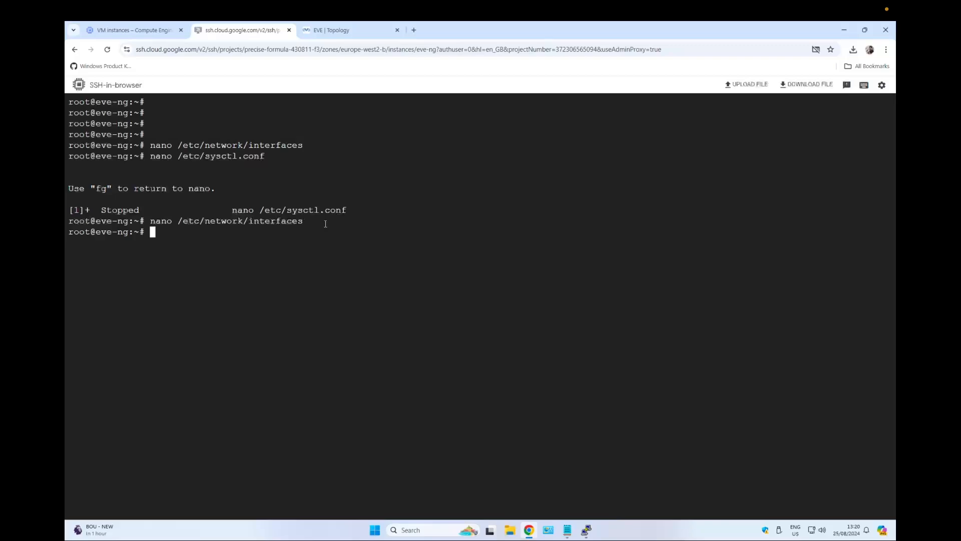
Copy the systemctl restart networking command from the notes and run it in the SSH session.
left_click(568, 529)
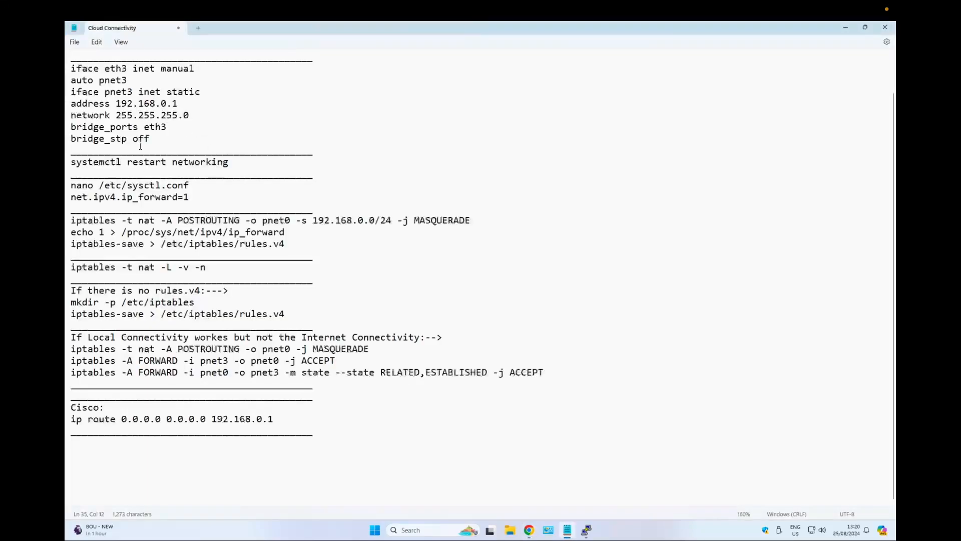
scroll(212, 202, "up", 1)
left_click_drag(229, 202, 73, 204)
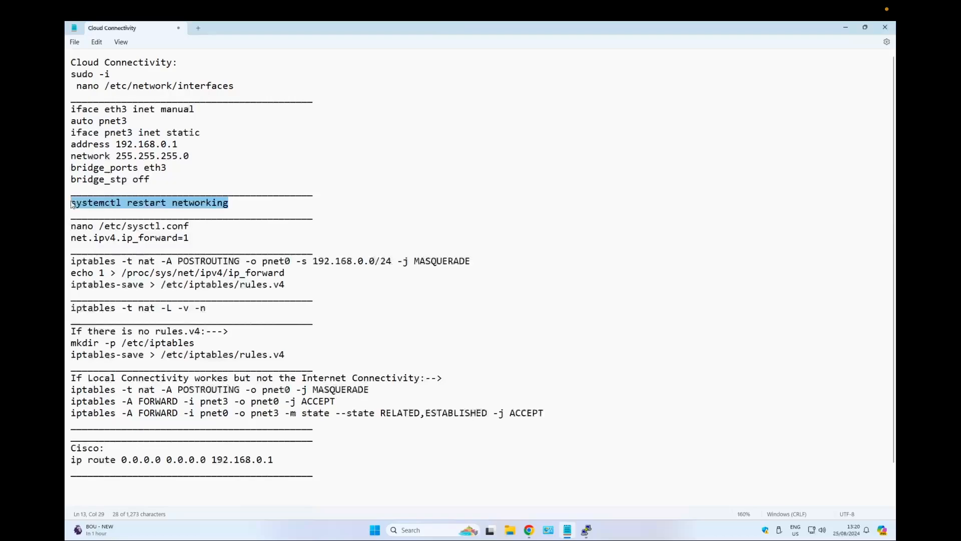
left_click(529, 530)
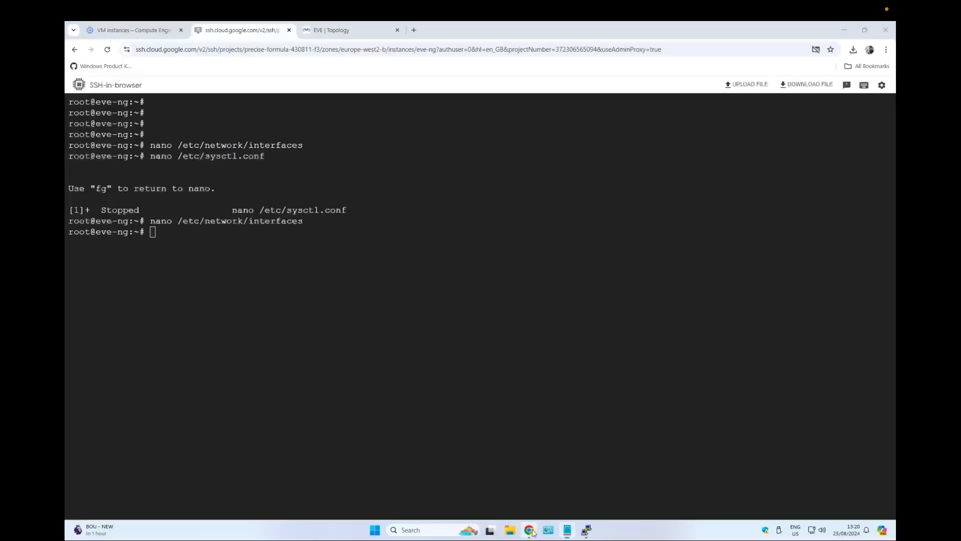
key("ctrl+v")
key("Return")
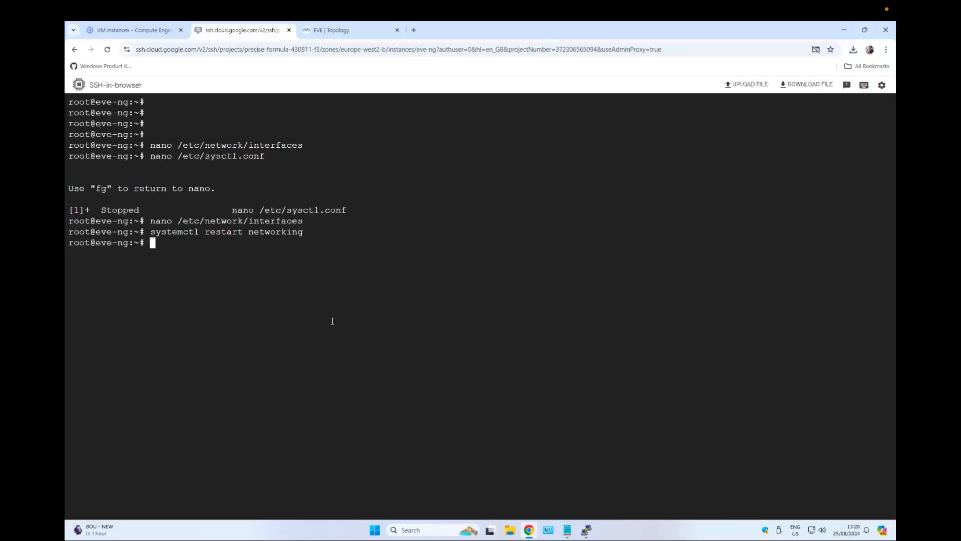
Inspect the network interfaces with ifconfig and then the pnet3 interface's details with ifconfig pnet3.
type("ifconfig")
key("Return")
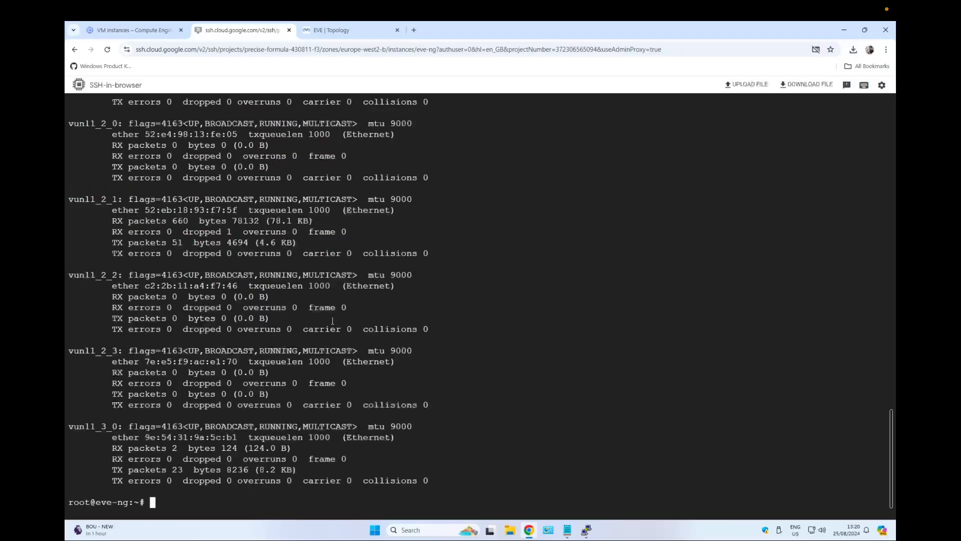
scroll(332, 321, "up", 10)
scroll(284, 305, "down", 10)
key("Up")
type("pnet")
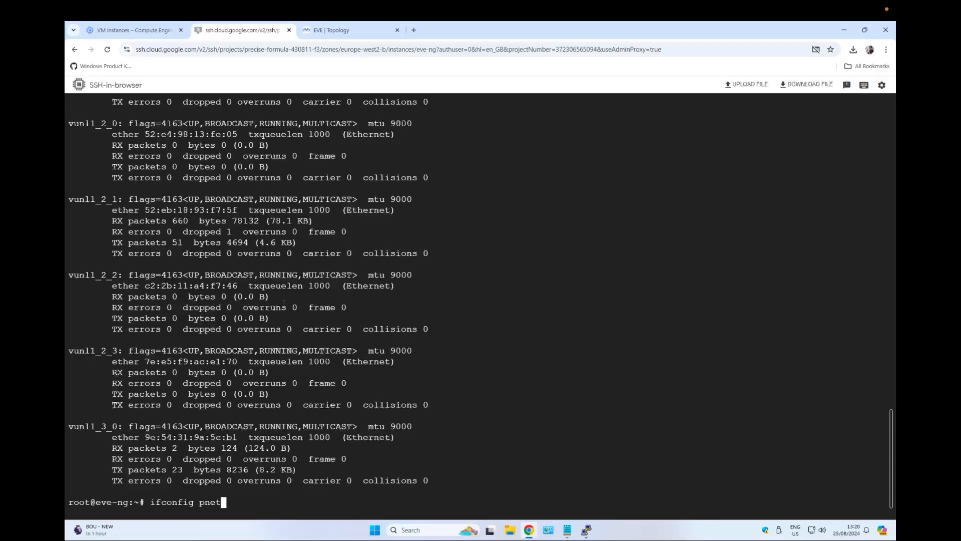
type("3")
key("Return")
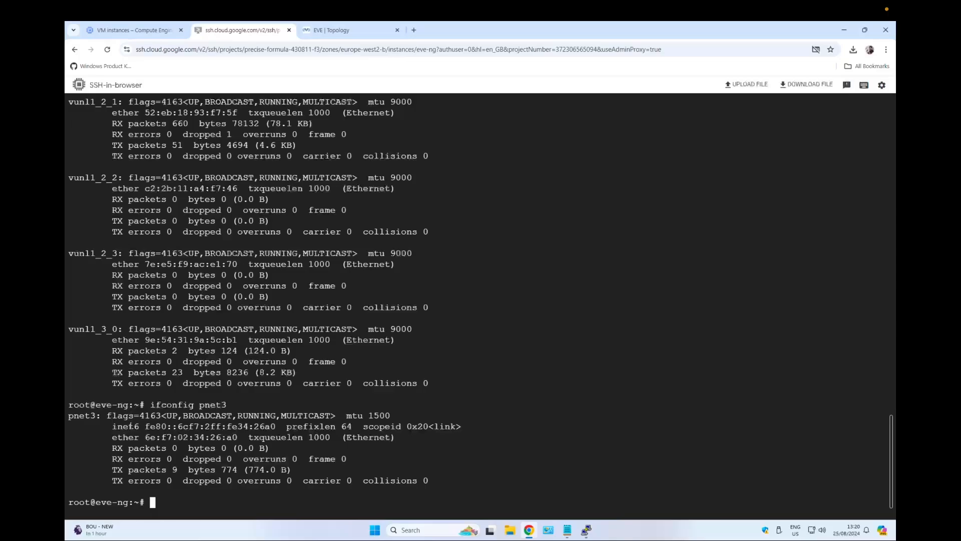
left_click_drag(102, 403, 461, 481)
left_click(146, 412)
left_click_drag(123, 404, 487, 481)
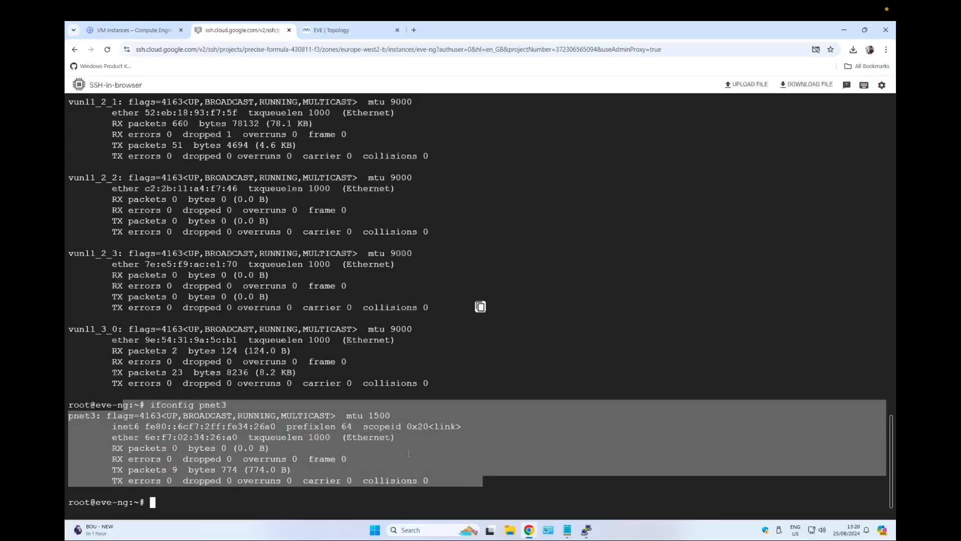
left_click(131, 399)
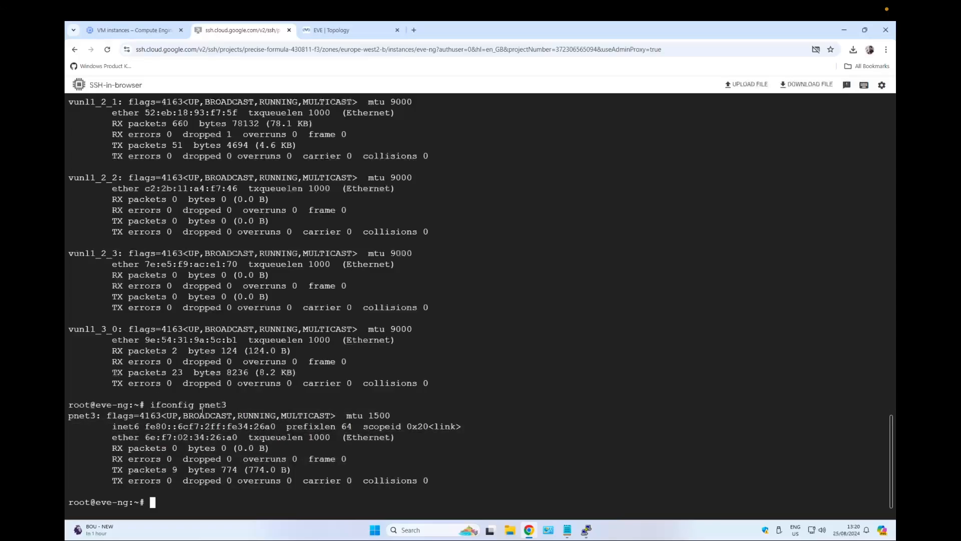
left_click_drag(166, 424, 473, 437)
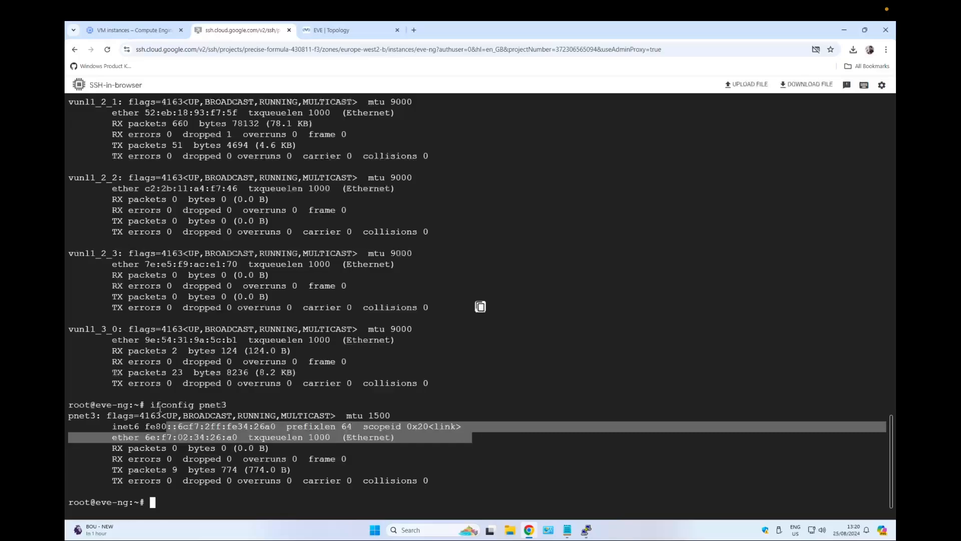
left_click_drag(140, 394, 292, 419)
Reopen /etc/network/interfaces and change the pnet3 iface line from inet manual to inet static.
scroll(255, 386, "up", 2)
scroll(221, 351, "down", 2)
key("Up")
key("Up")
key("Up")
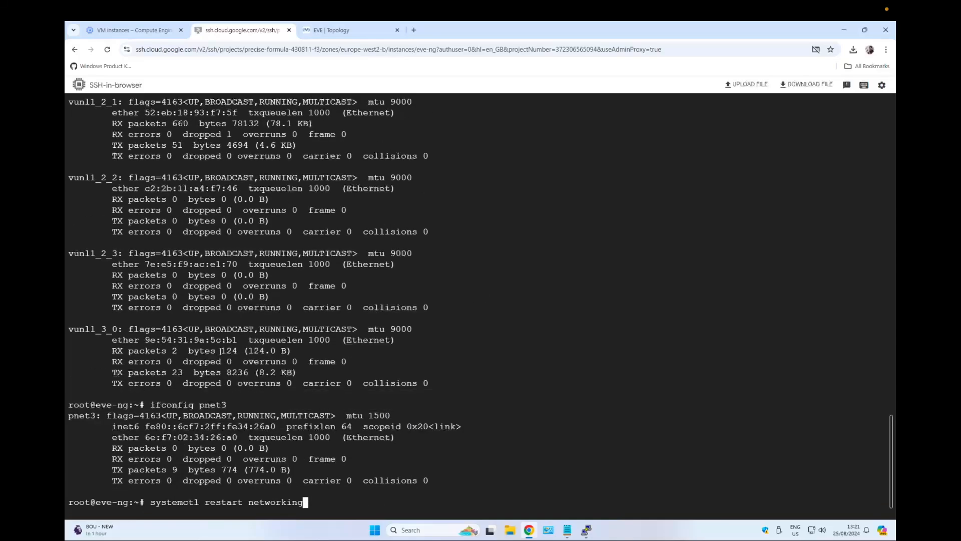
key("Return")
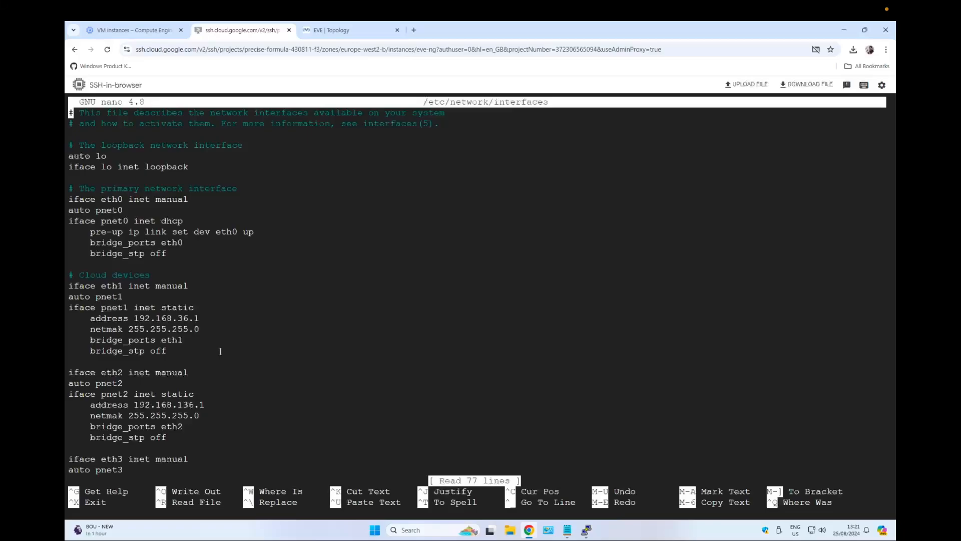
scroll(183, 368, "up", 3)
scroll(180, 357, "down", 10)
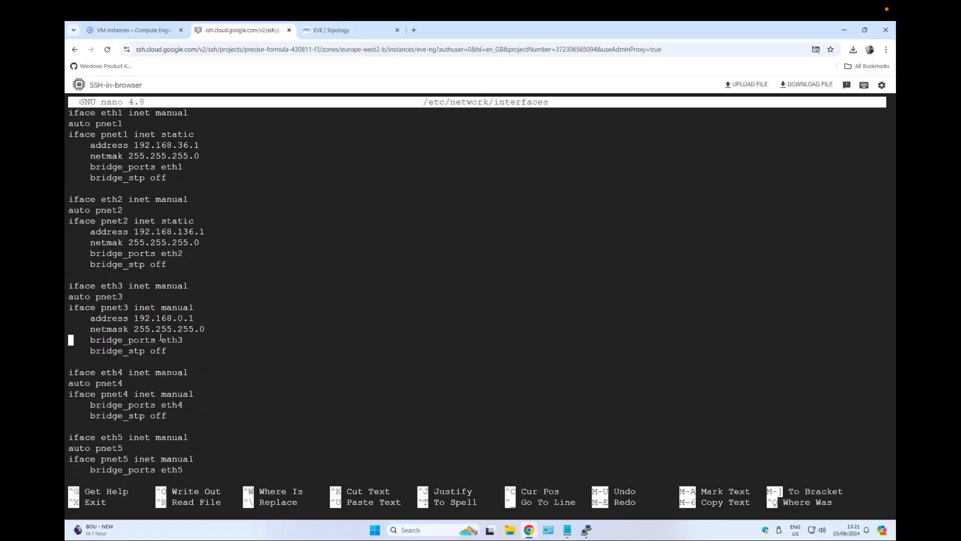
key("Up")
key("Up")
key("Up")
key("End")
key("BackSpace")
key("BackSpace")
key("BackSpace")
key("BackSpace")
key("BackSpace")
key("BackSpace")
type("static")
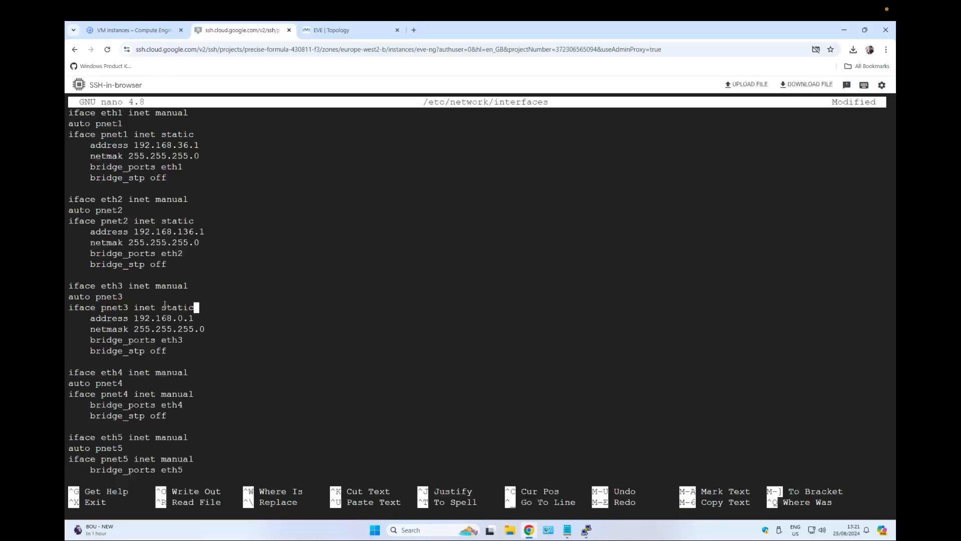
Save /etc/network/interfaces and exit the editor.
left_click_drag(154, 286, 215, 307)
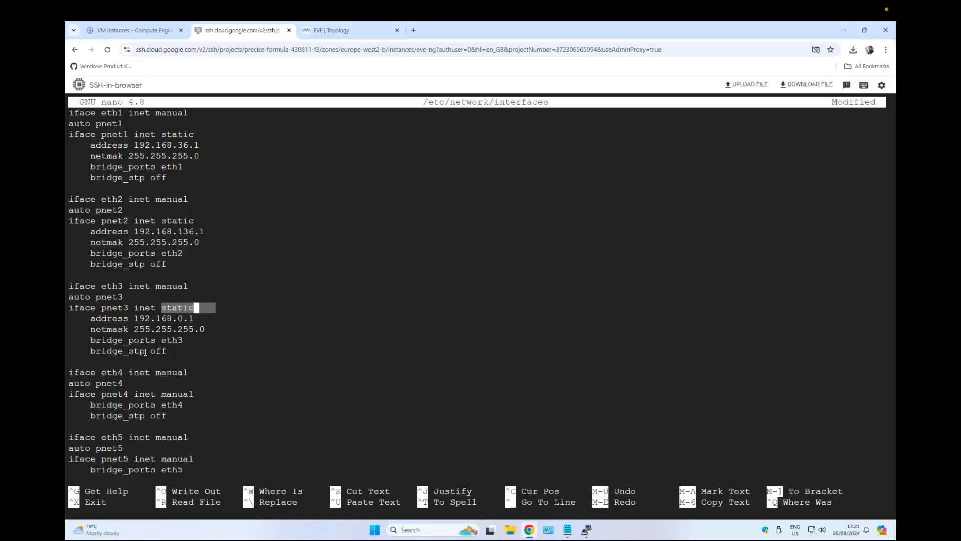
left_click(193, 340)
key("ctrl+o")
key("Return")
key("ctrl+x")
Restart networking again and check pnet3's address configuration with ifconfig pnet3.
key("Up")
key("Up")
key("Up")
key("Up")
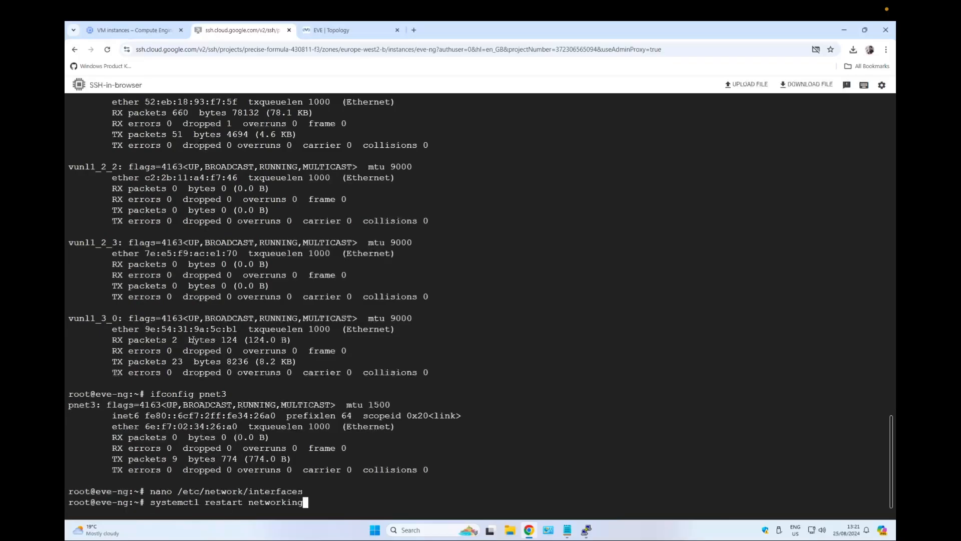
key("Return")
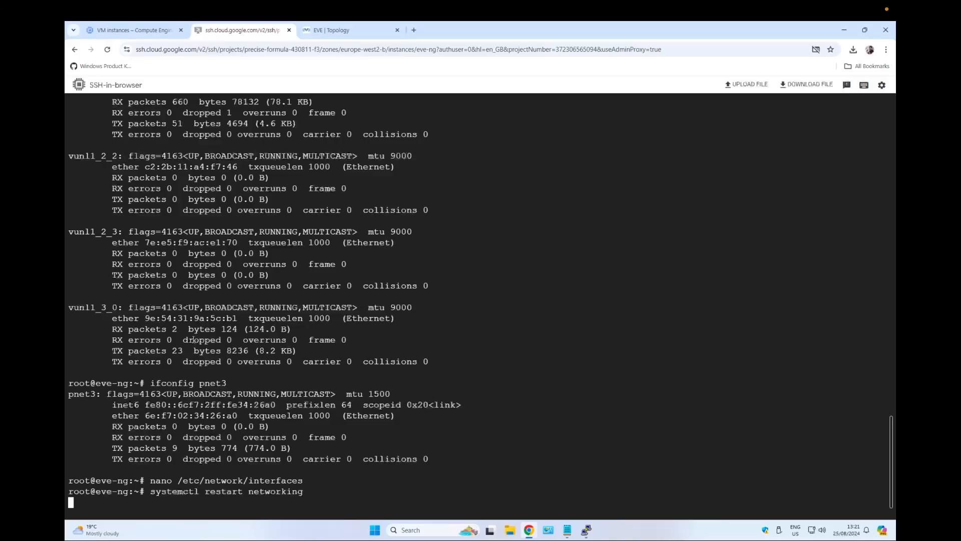
key("Up")
key("Up")
key("Up")
key("Return")
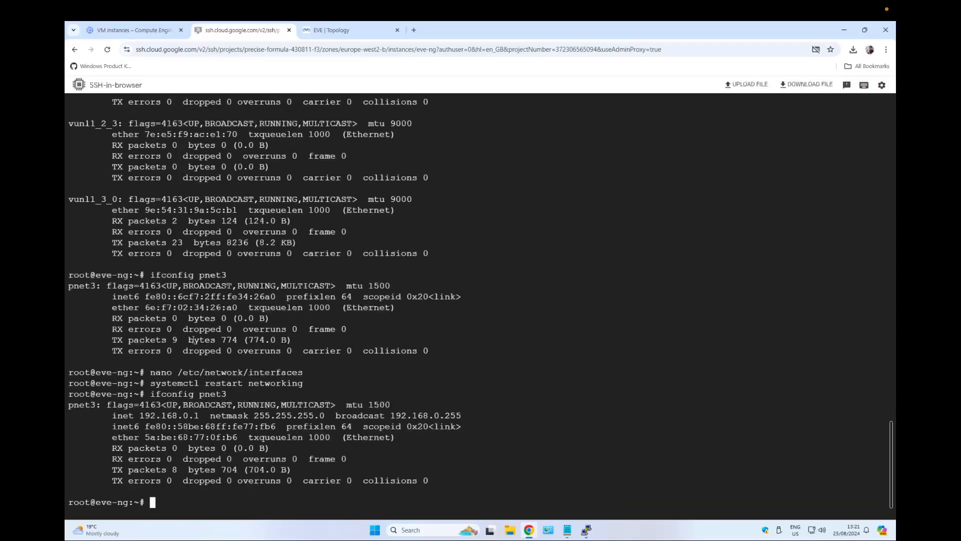
left_click_drag(107, 415, 488, 414)
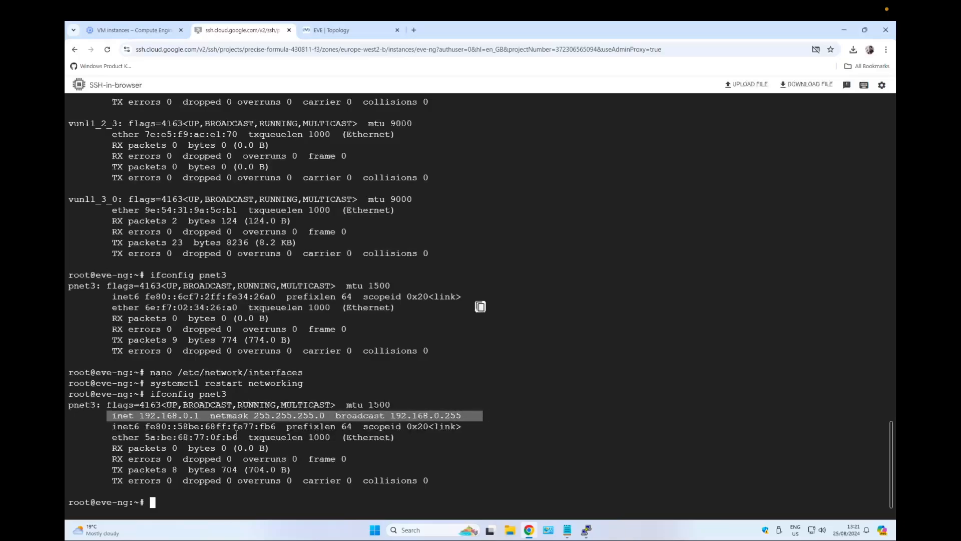
left_click(108, 415)
left_click_drag(108, 415, 244, 415)
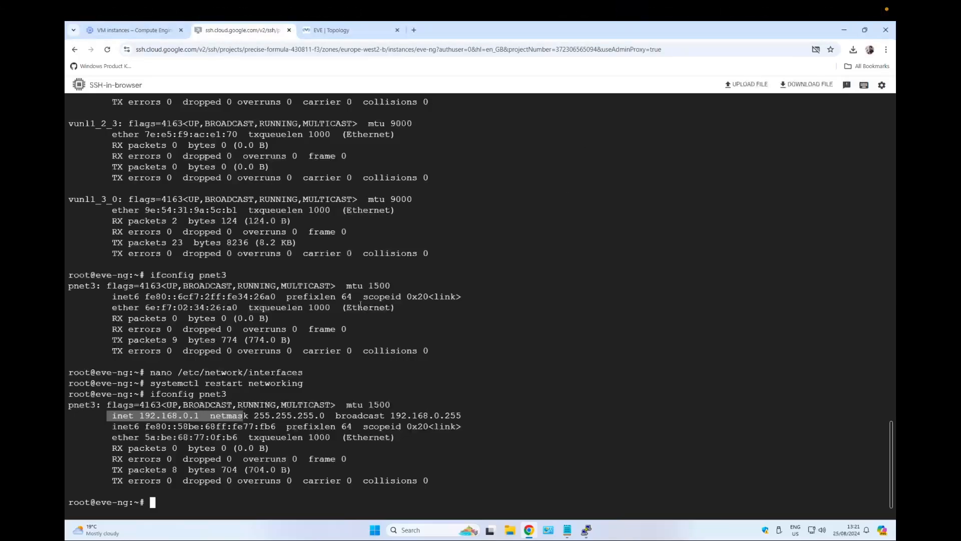
Copy nano /etc/sysctl.conf from the notes and try opening it, declining the already-being-edited file and exiting.
left_click(567, 530)
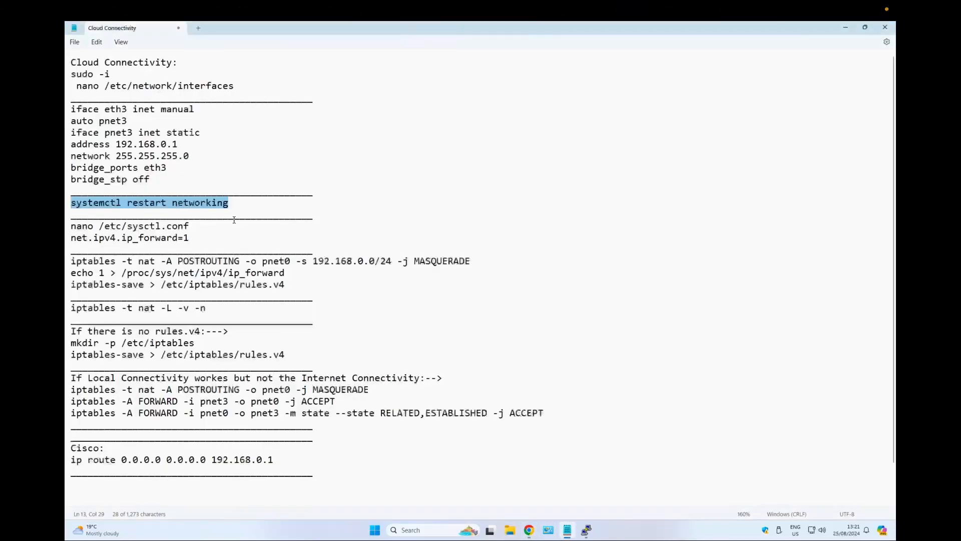
left_click(138, 225)
scroll(139, 226, "down", 1)
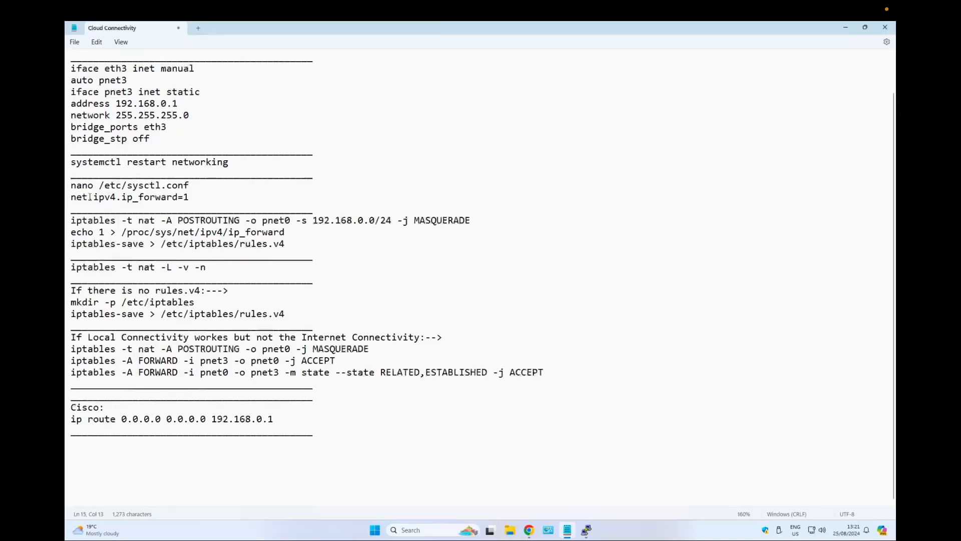
left_click_drag(70, 186, 88, 197)
left_click_drag(189, 186, 70, 185)
key("ctrl+c")
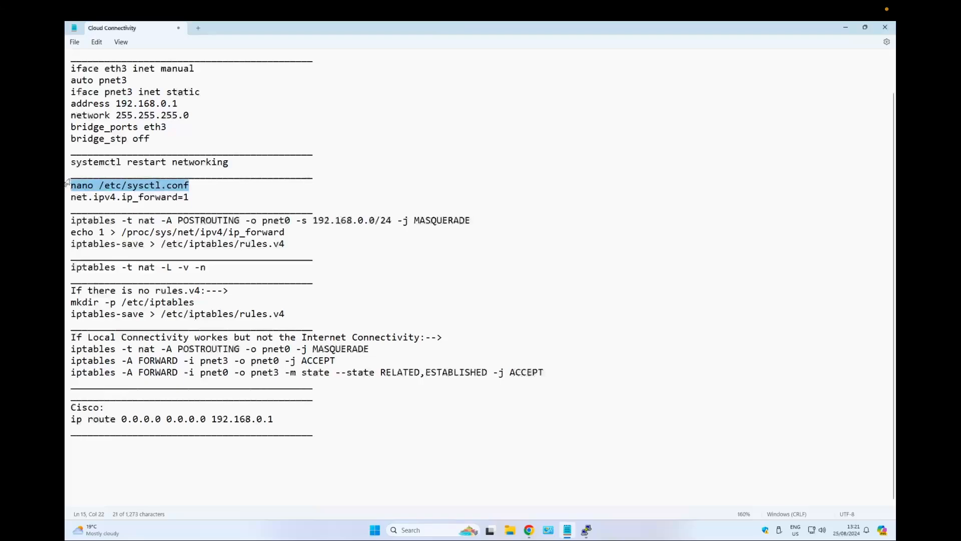
key("ctrl+Left")
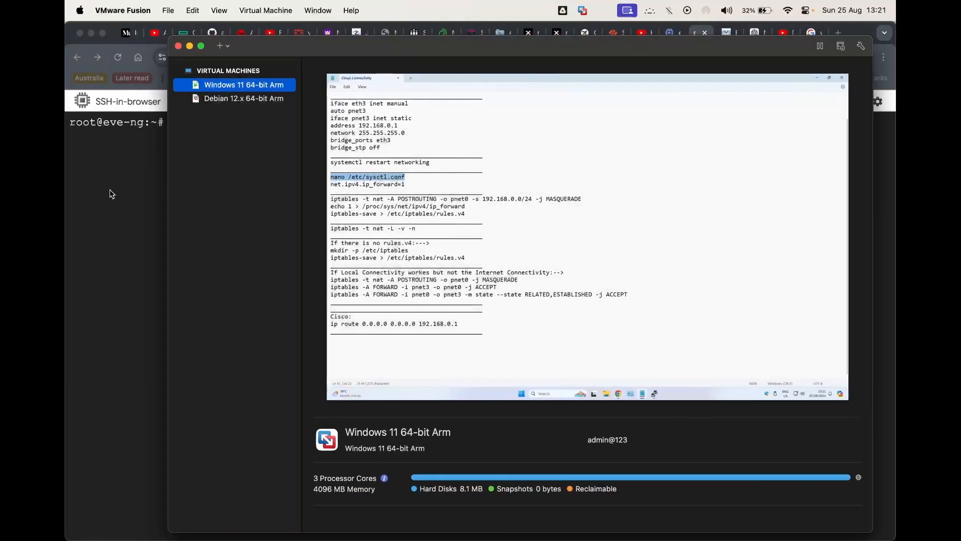
key("ctrl+Right")
left_click(529, 530)
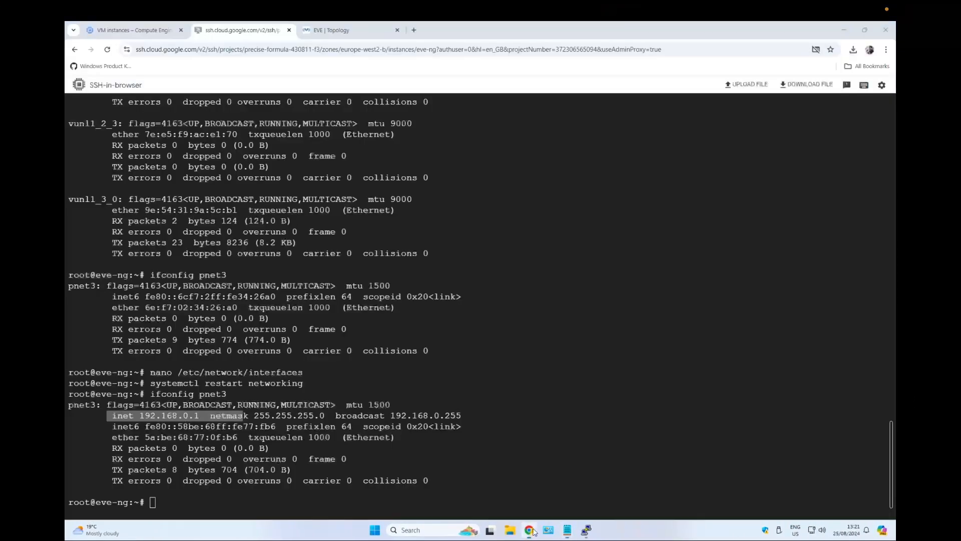
left_click(269, 300)
key("ctrl+v")
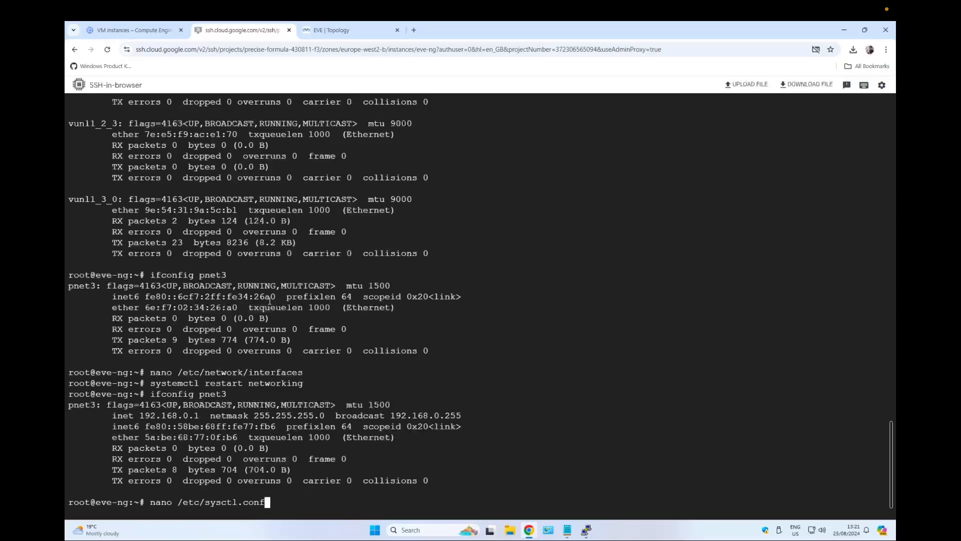
key("Return")
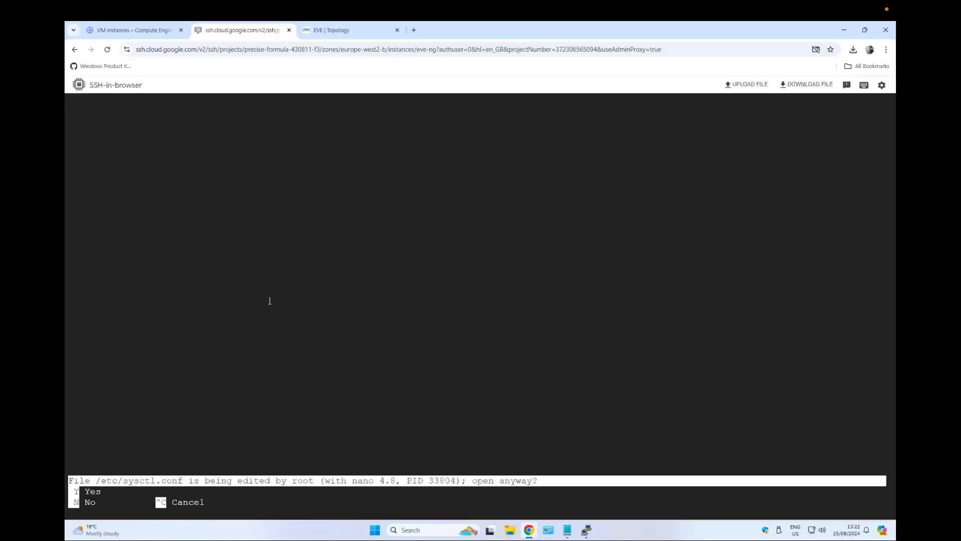
key("n")
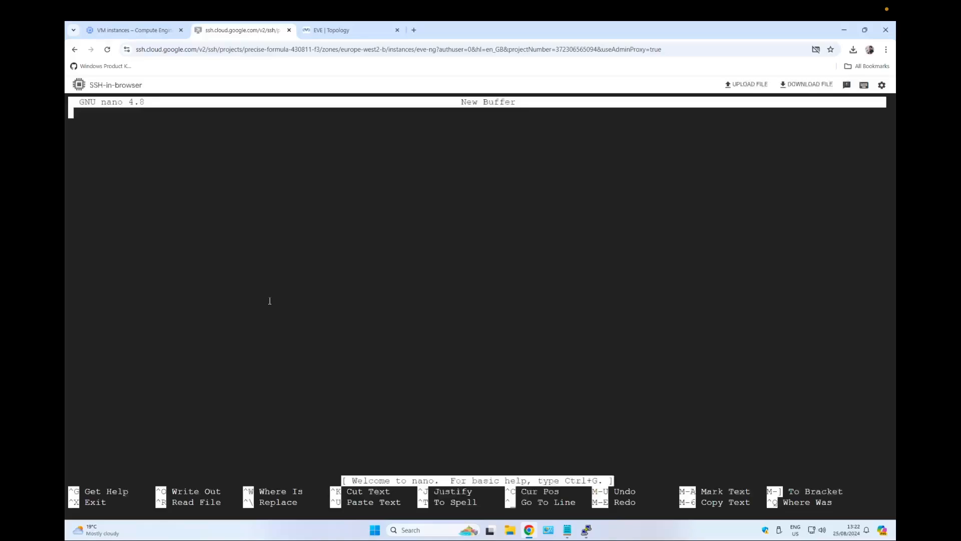
key("ctrl+x")
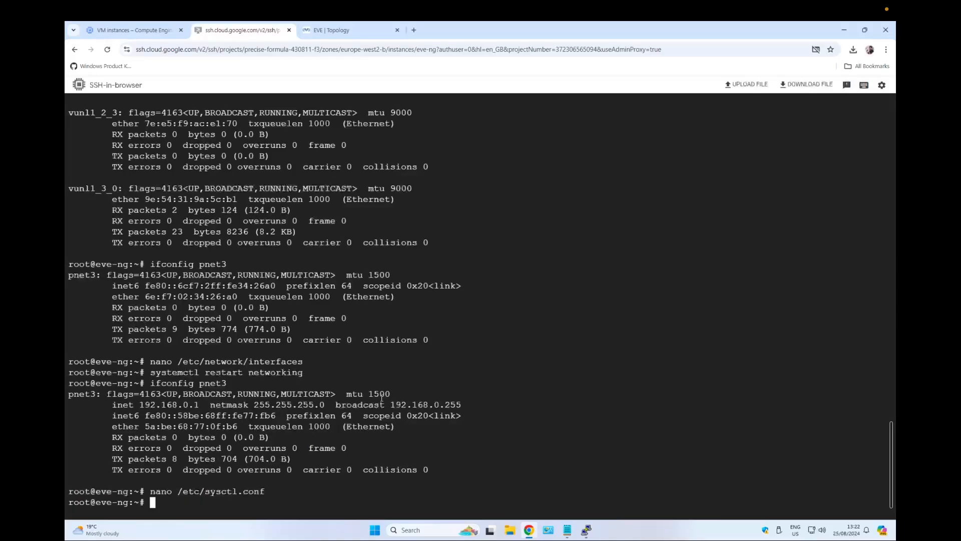
Copy nano /etc/sysctl.conf from the notes again and reopen /etc/sysctl.conf in the terminal, choosing to open it anyway.
left_click(567, 529)
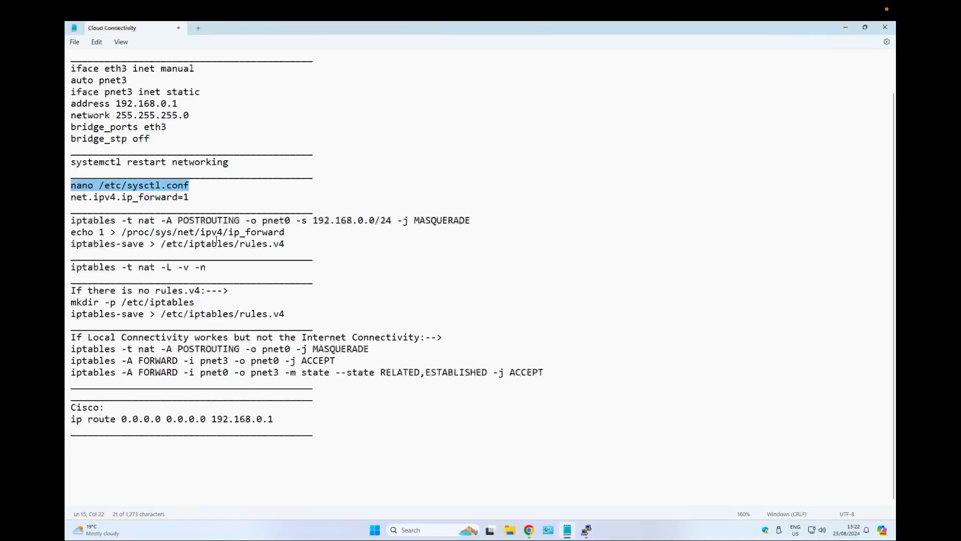
left_click_drag(190, 185, 71, 187)
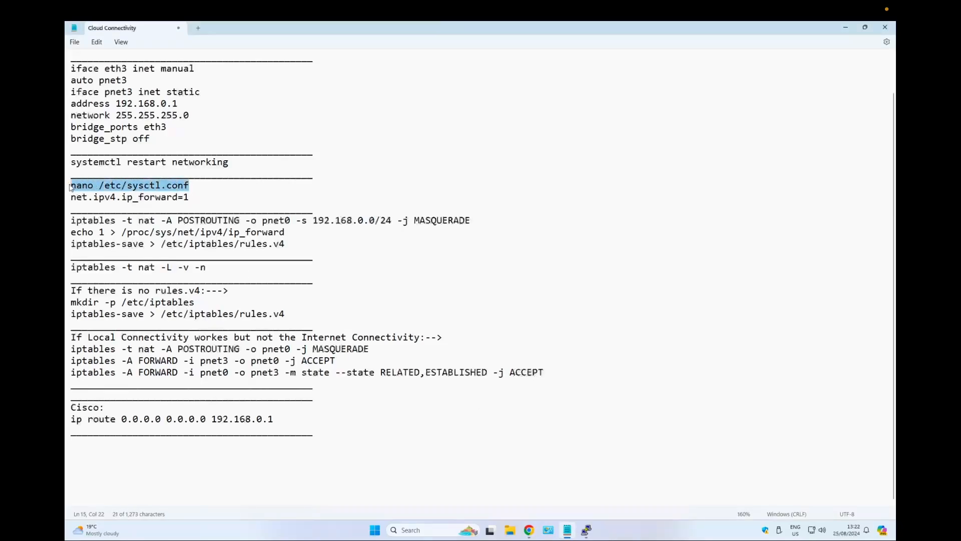
right_click(108, 188)
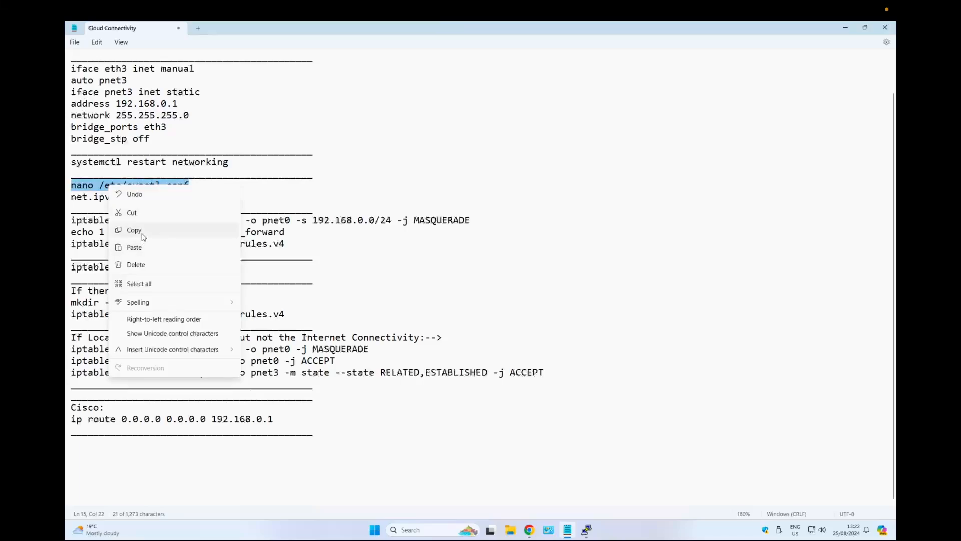
left_click(143, 230)
left_click(363, 207)
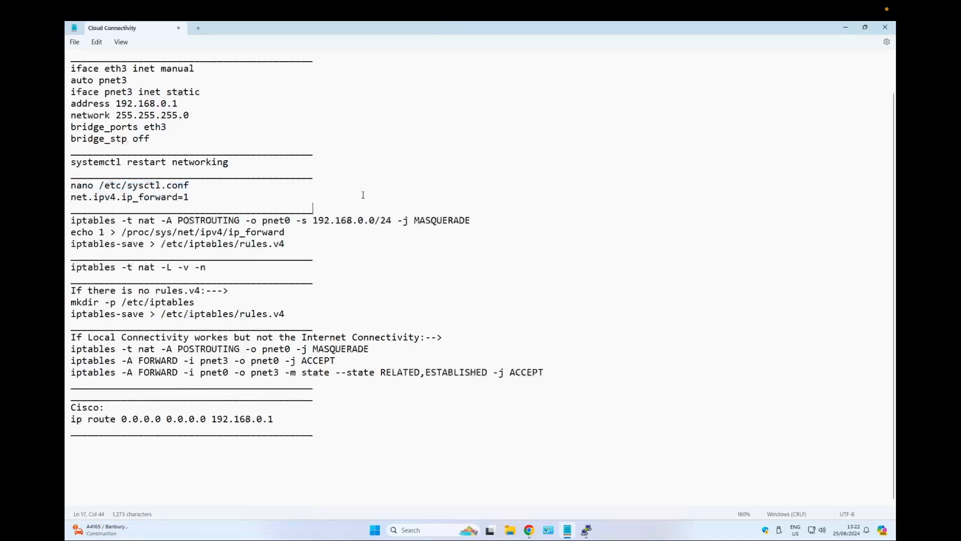
left_click(198, 196)
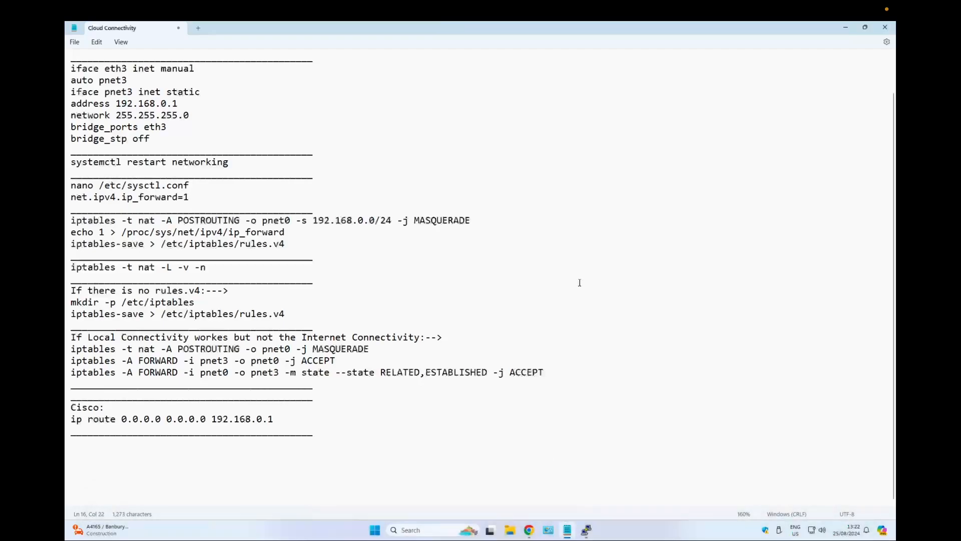
key("ctrl+Left")
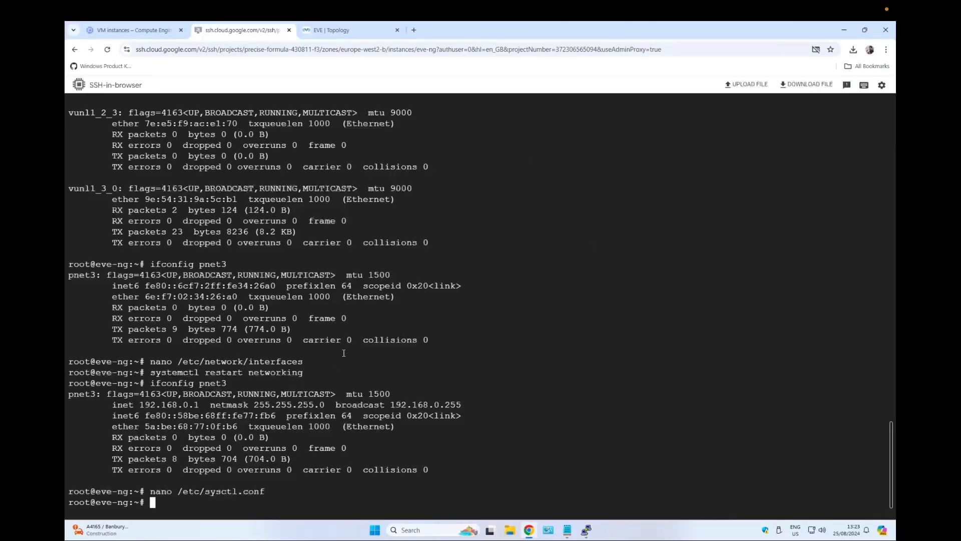
key("Up")
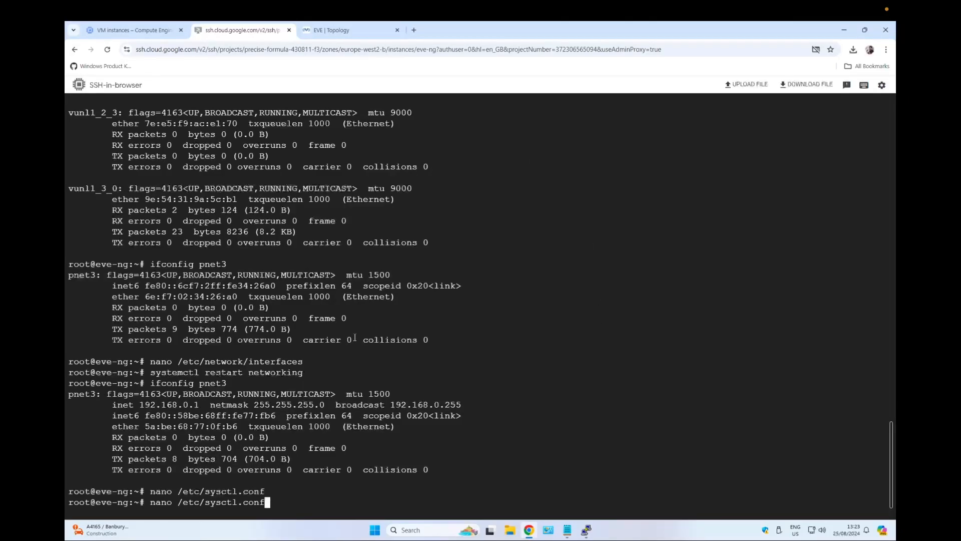
key("Return")
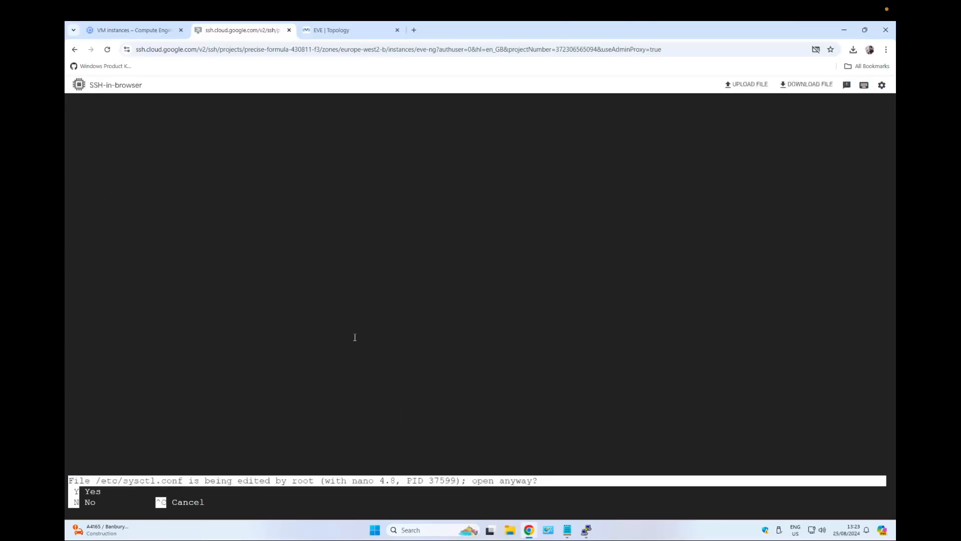
key("y")
Uncomment the net.ipv4.ip_forward=1 line in /etc/sysctl.conf, then save the file and exit the editor.
key("Down")
key("Down")
key("Down")
key("Down")
key("Down")
key("Down")
key("Down")
key("Down")
key("Down")
key("Down")
key("Down")
key("Down")
key("Down")
key("Down")
key("Down")
key("Down")
key("Down")
key("Down")
key("Down")
key("Down")
key("Up")
key("Up")
key("Up")
key("Up")
key("Up")
key("Up")
key("Up")
key("Up")
key("Down")
key("Down")
key("Down")
key("Down")
key("Down")
key("Down")
key("Down")
key("Up")
key("Up")
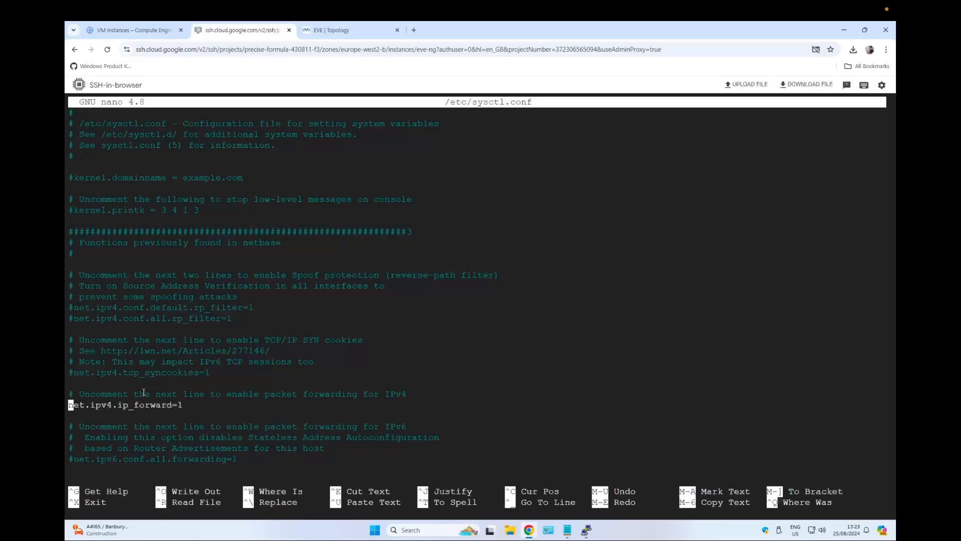
type("#")
key("Delete")
key("ctrl+o")
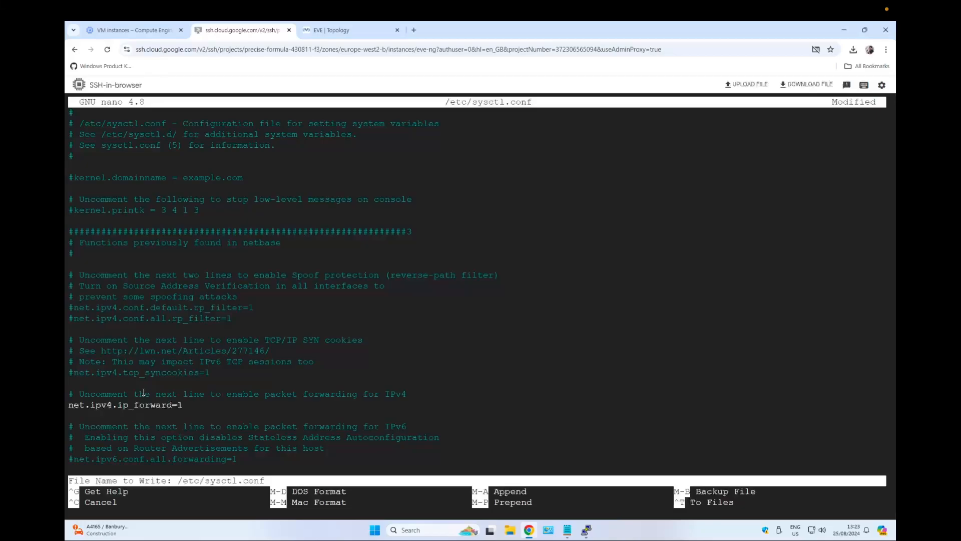
key("Return")
key("ctrl+x")
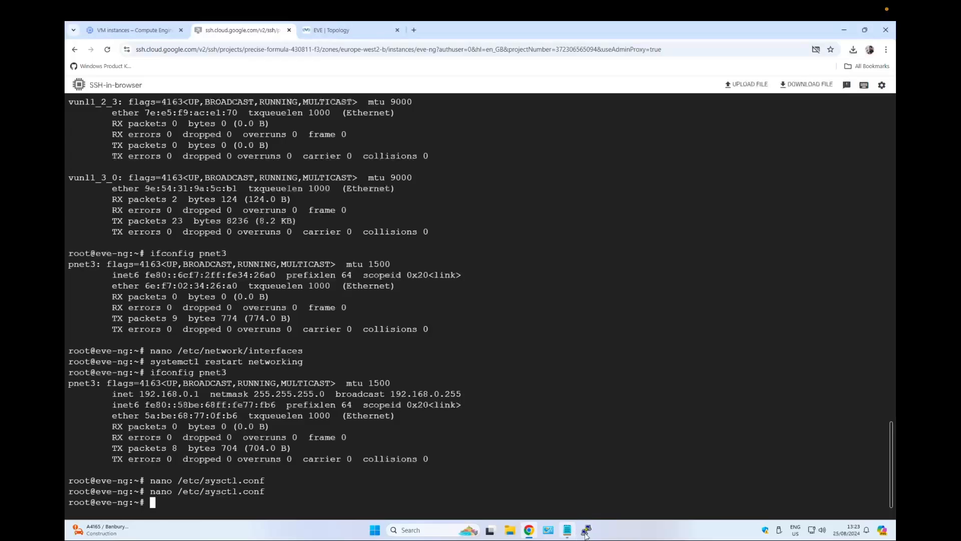
Copy and run the iptables -t nat -A POSTROUTING -o pnet0 -s 192.168.0.0/24 -j MASQUERADE command from the notes.
left_click(568, 531)
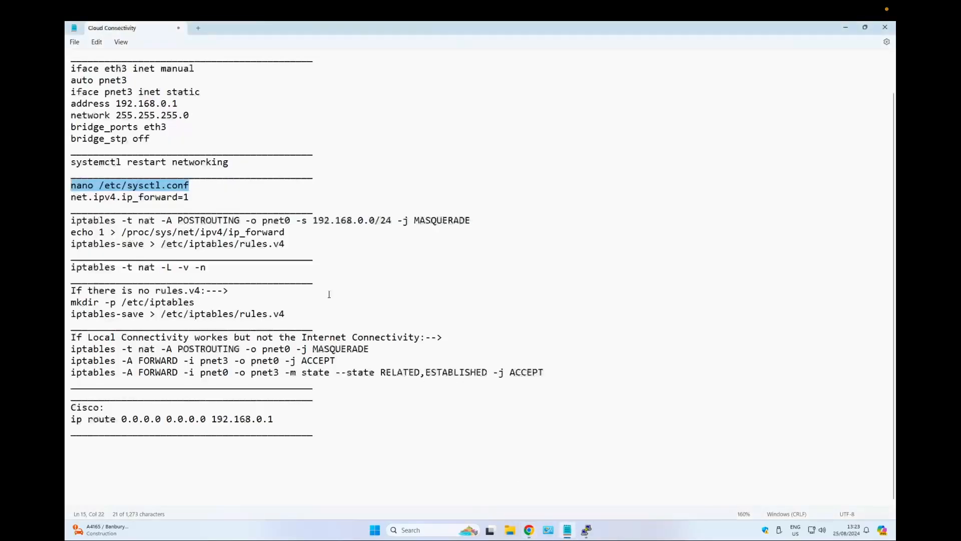
left_click(71, 220)
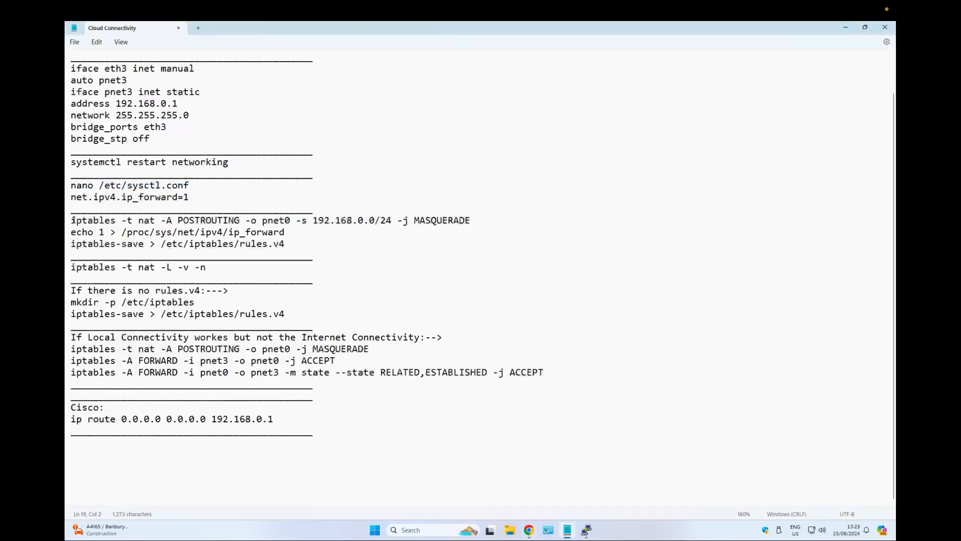
left_click_drag(71, 221, 364, 221)
left_click(371, 221)
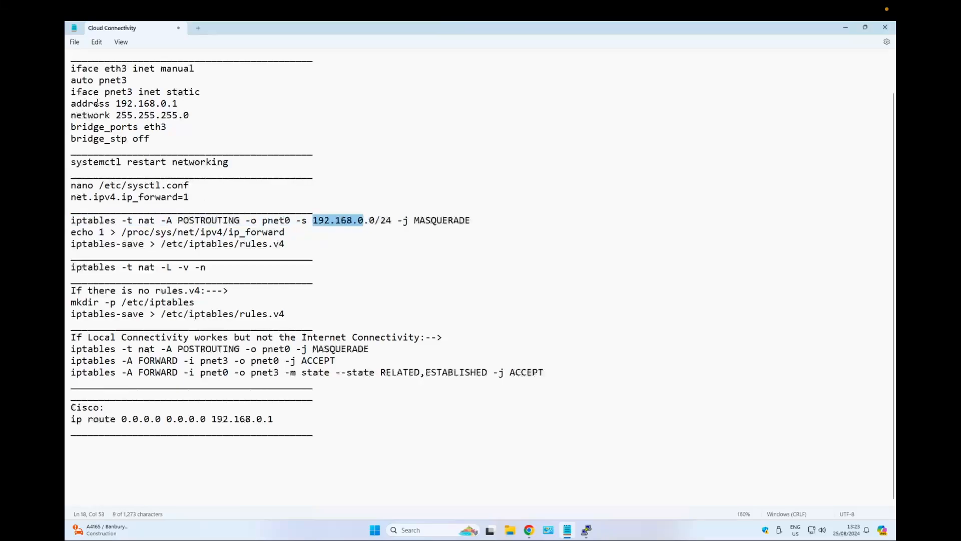
left_click_drag(115, 103, 179, 103)
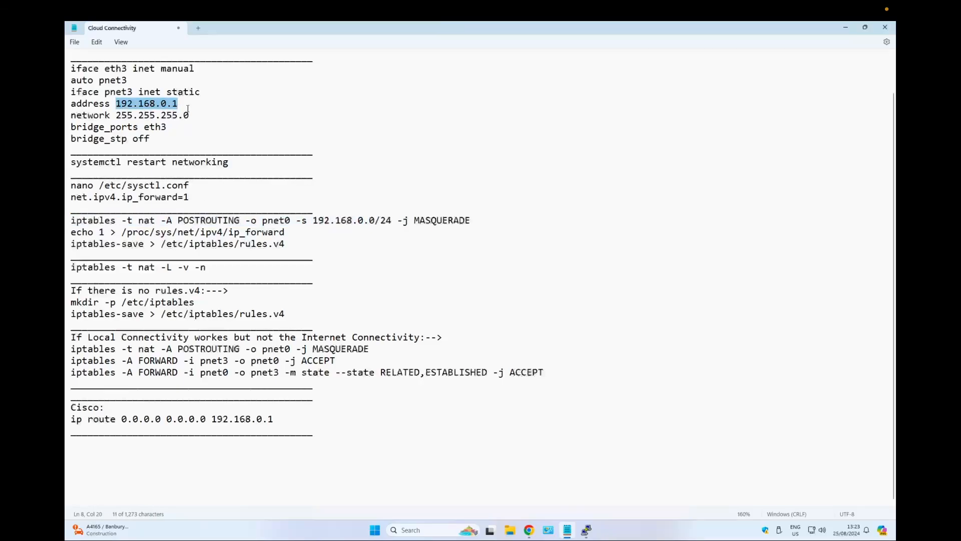
double_click(372, 221)
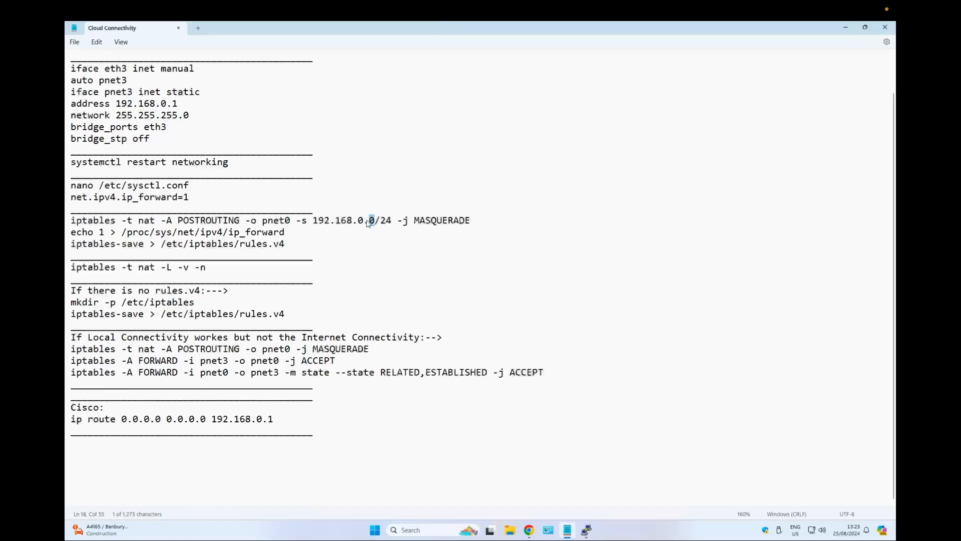
left_click_drag(394, 221, 313, 221)
left_click_drag(488, 217, 72, 223)
key("ctrl+c")
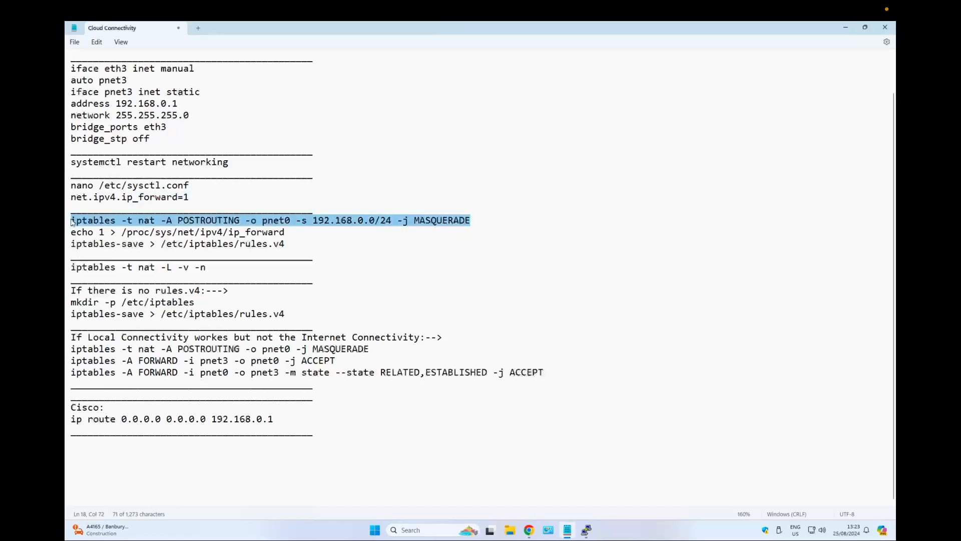
left_click(529, 529)
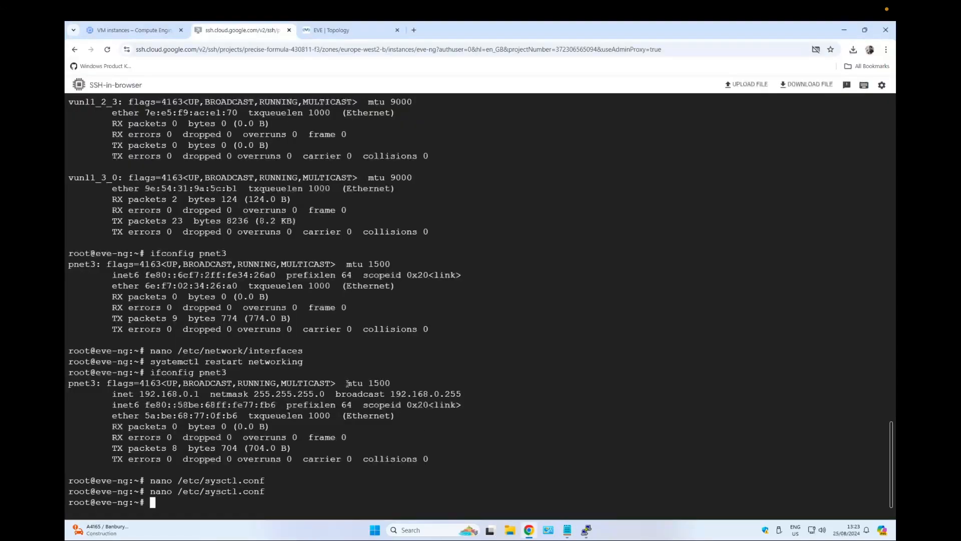
key("ctrl+v")
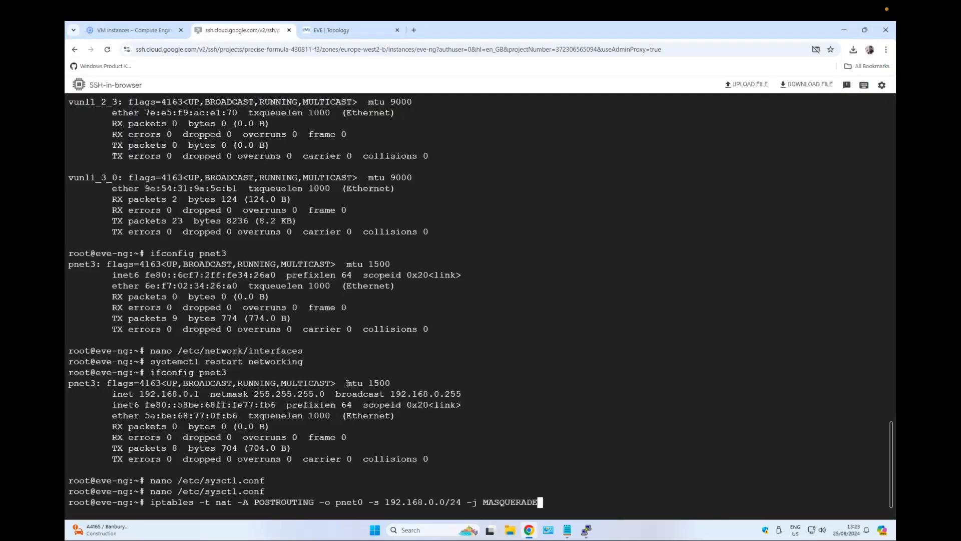
key("Return")
Copy and run echo 1 > /proc/sys/net/ipv4/ip_forward from the notes to enable IP forwarding.
left_click(567, 530)
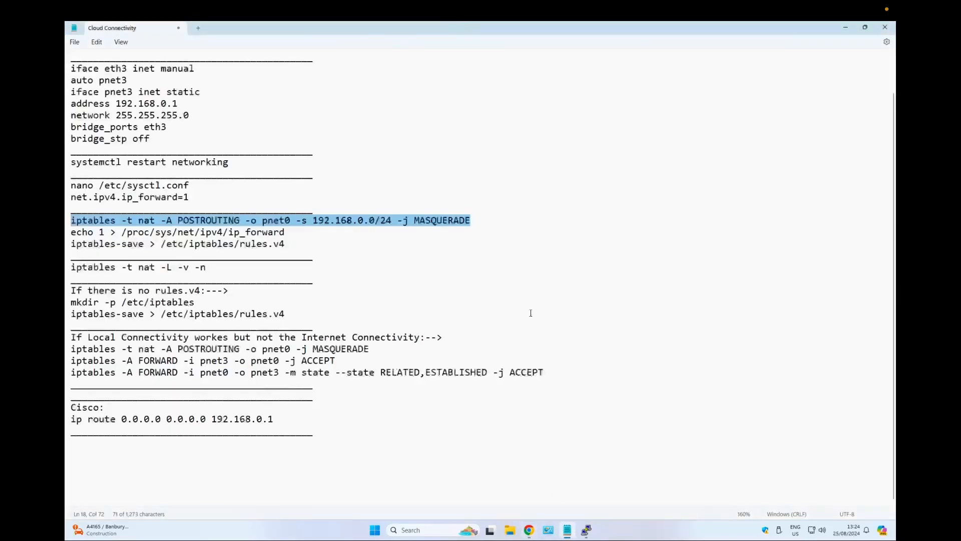
left_click_drag(71, 232, 285, 235)
key("ctrl+c")
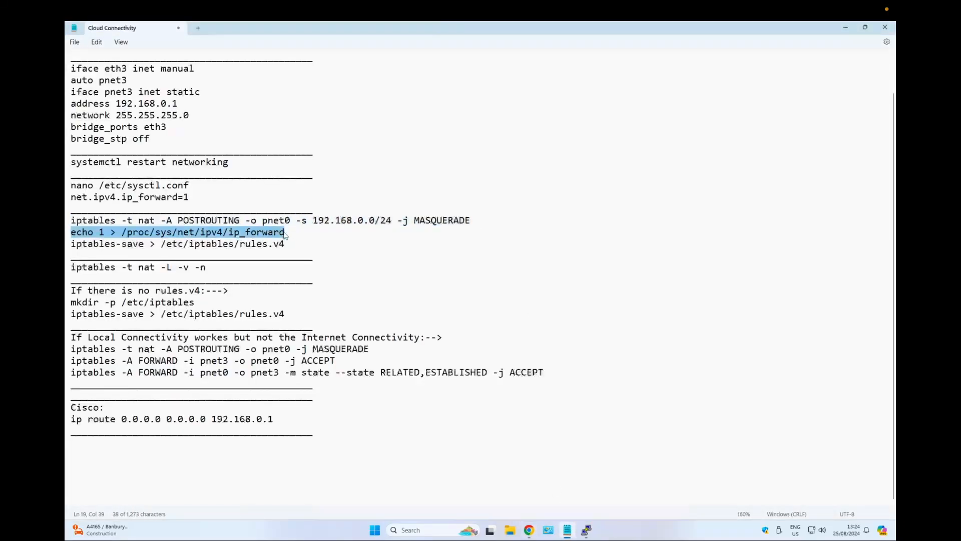
left_click(528, 532)
key("ctrl+v")
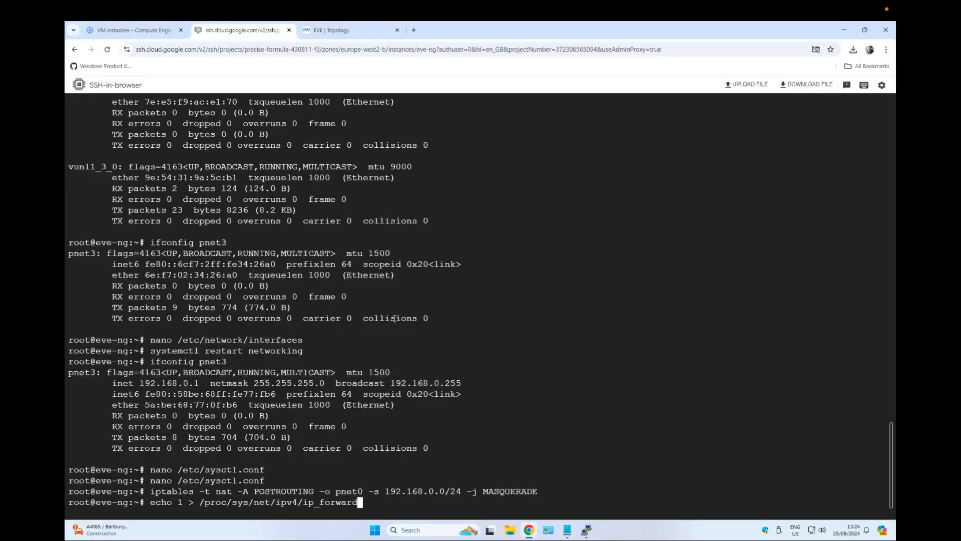
key("Return")
Copy and run iptables-save > /etc/iptables/rules.v4 from the notes to save the firewall rules.
key("alt+Tab")
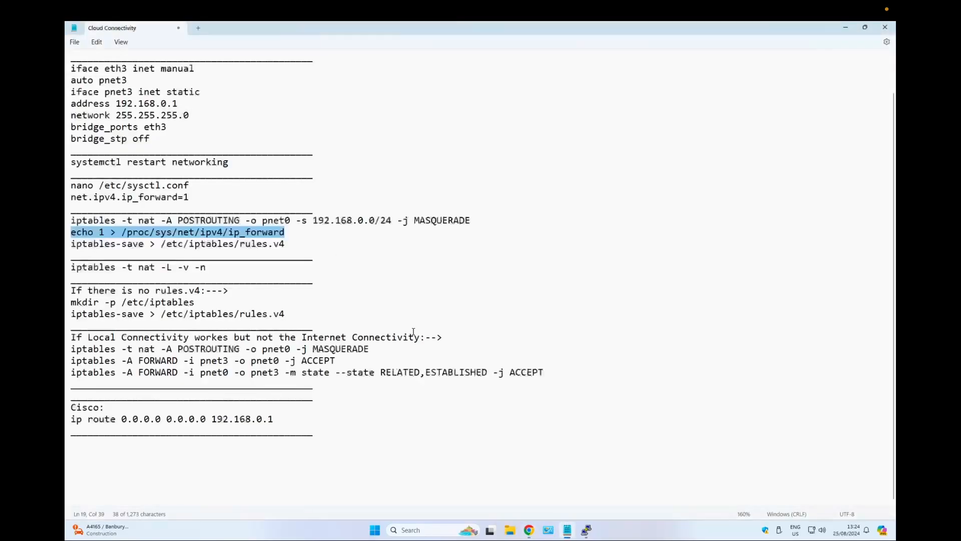
left_click_drag(71, 243, 292, 244)
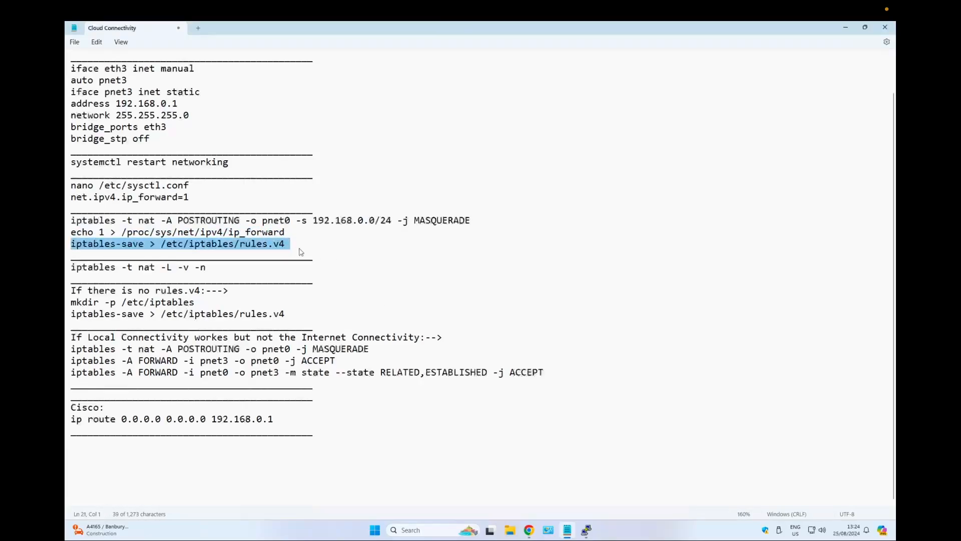
left_click(295, 245)
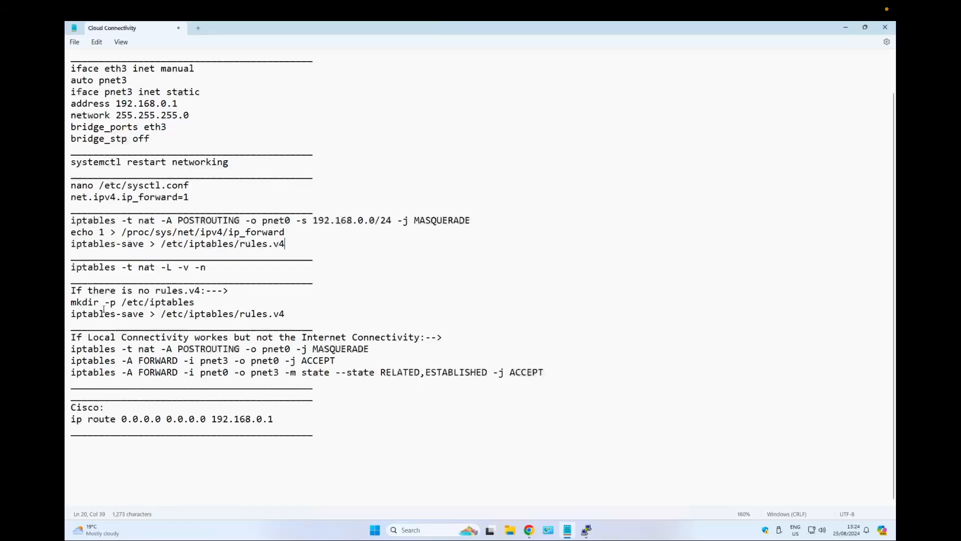
left_click_drag(70, 290, 307, 314)
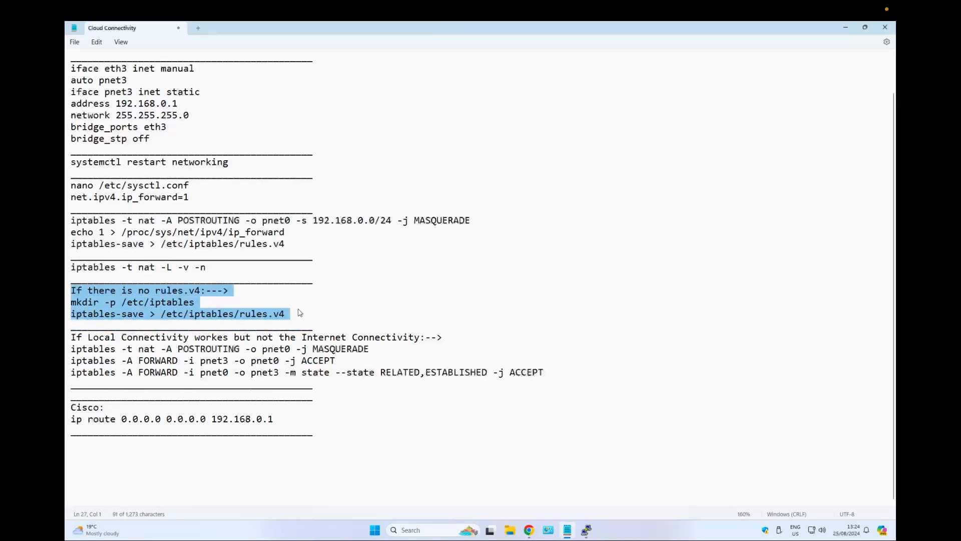
left_click(292, 314)
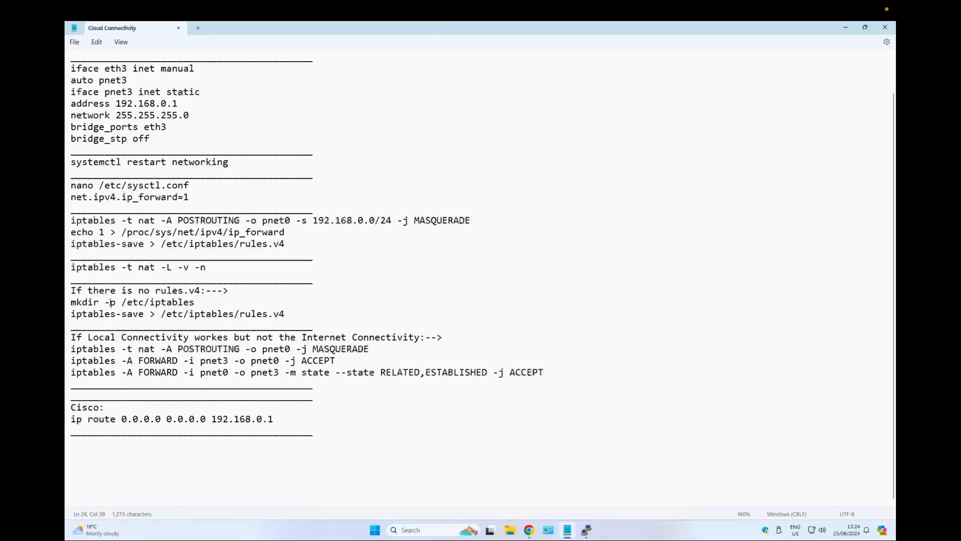
left_click(529, 530)
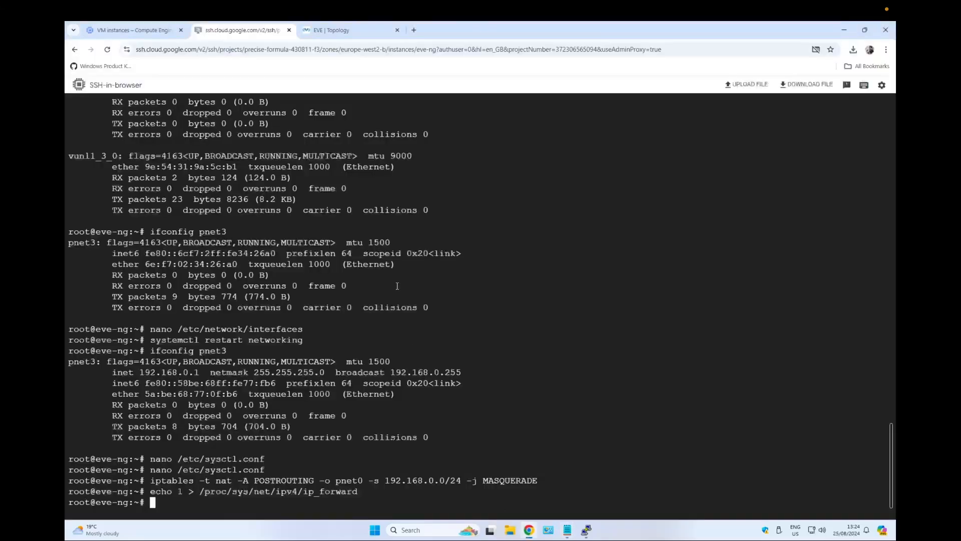
type("iptables-save > /etc/iptables/rules.v4")
key("Return")
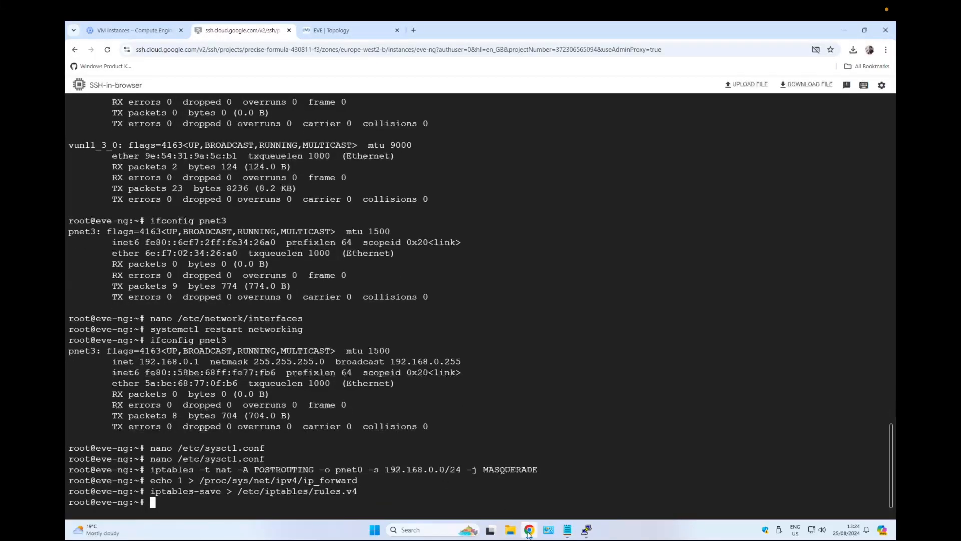
Copy and run iptables -t nat -L -v -n, then review the POSTROUTING MASQUERADE rules for pnet0.
left_click(567, 530)
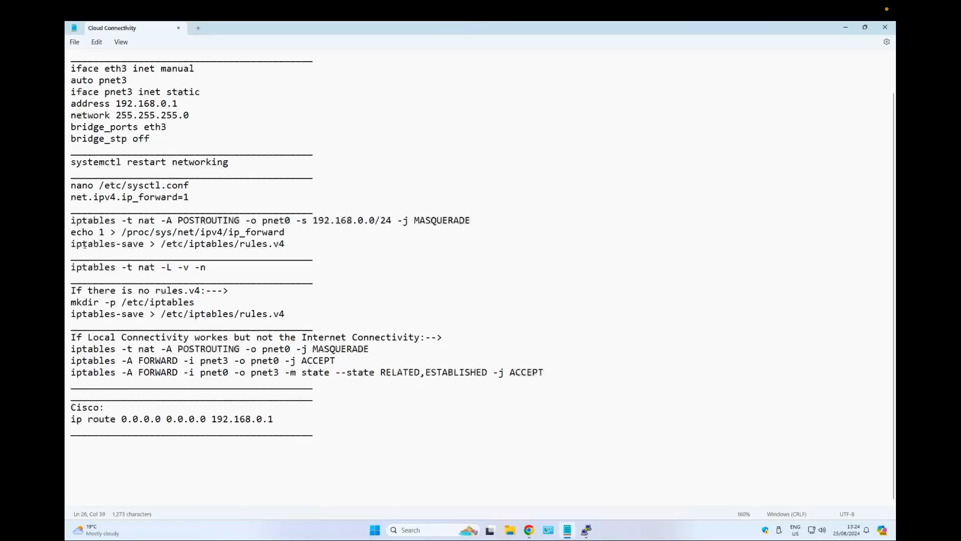
left_click(529, 530)
left_click(529, 530)
left_click_drag(71, 267, 206, 268)
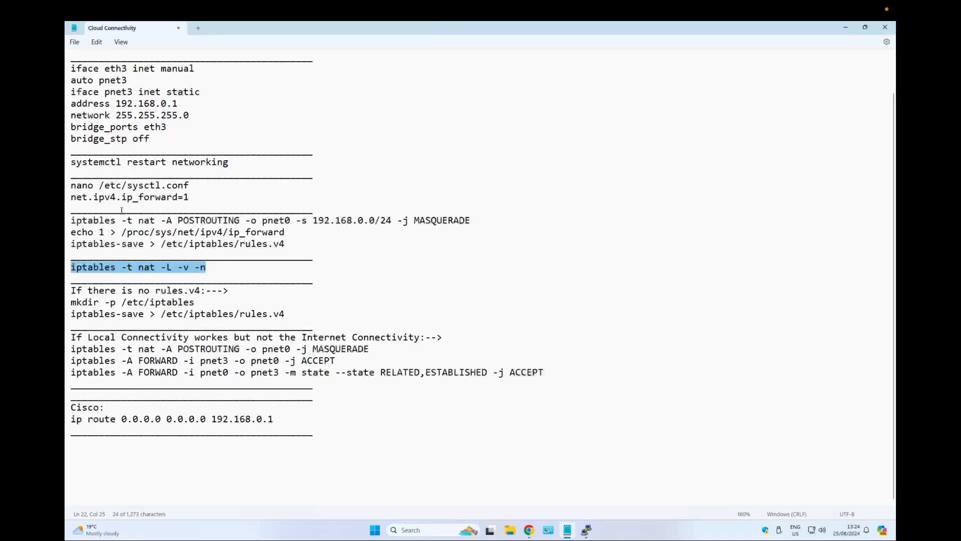
left_click_drag(73, 220, 291, 246)
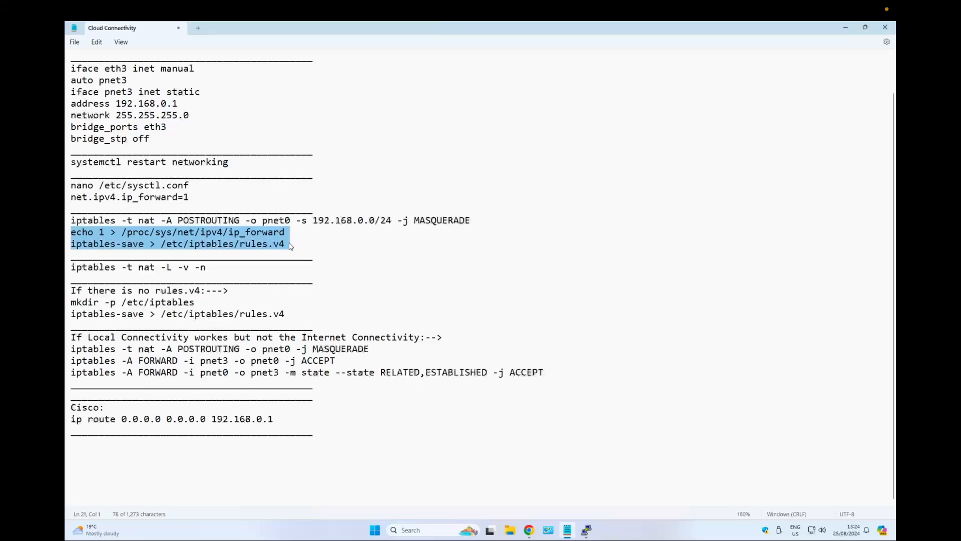
left_click(197, 266)
left_click_drag(210, 267, 66, 264)
key("ctrl+c")
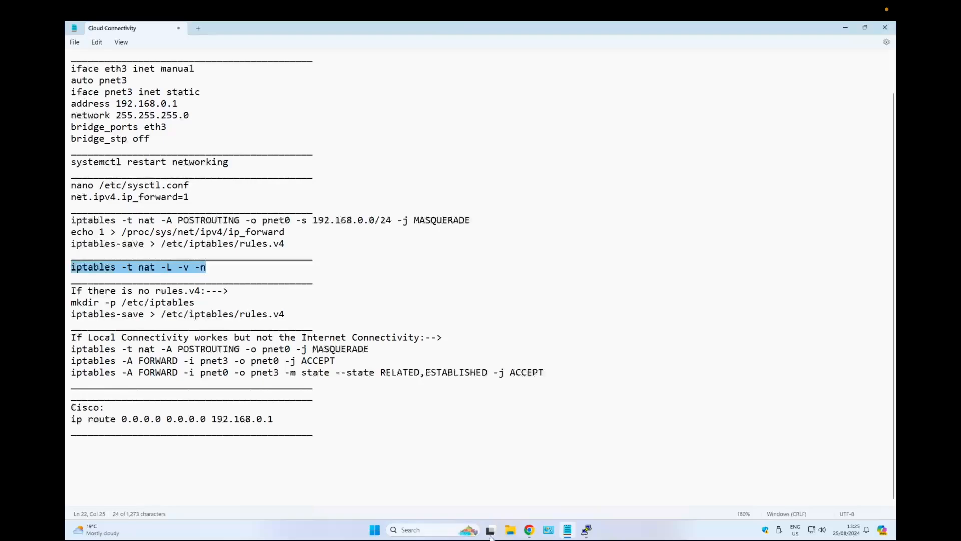
left_click(529, 530)
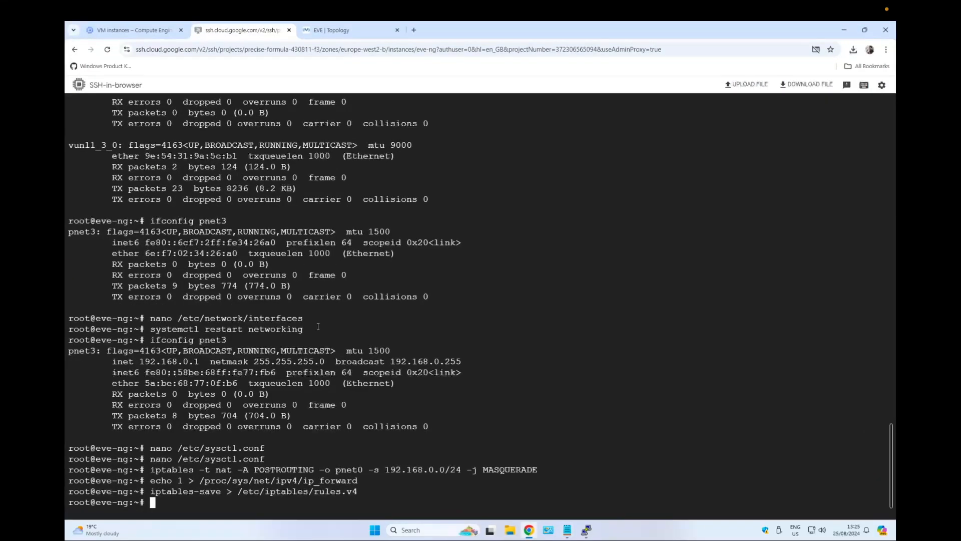
key("ctrl+v")
key("Return")
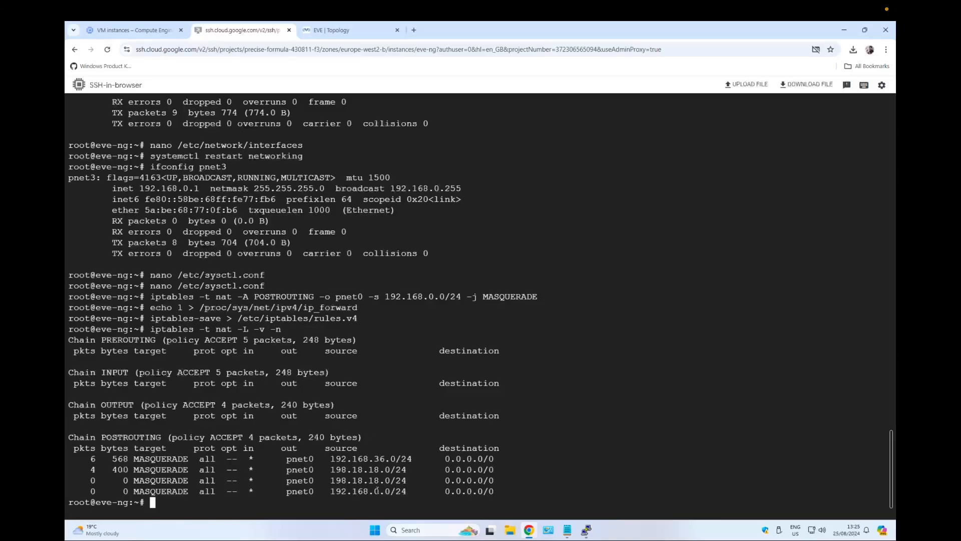
left_click_drag(505, 494, 91, 491)
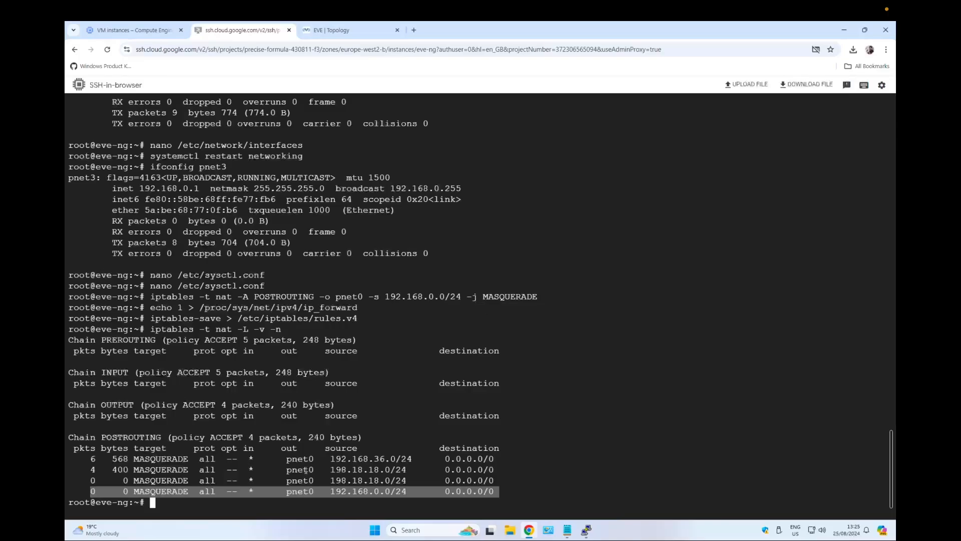
left_click_drag(250, 453, 315, 462)
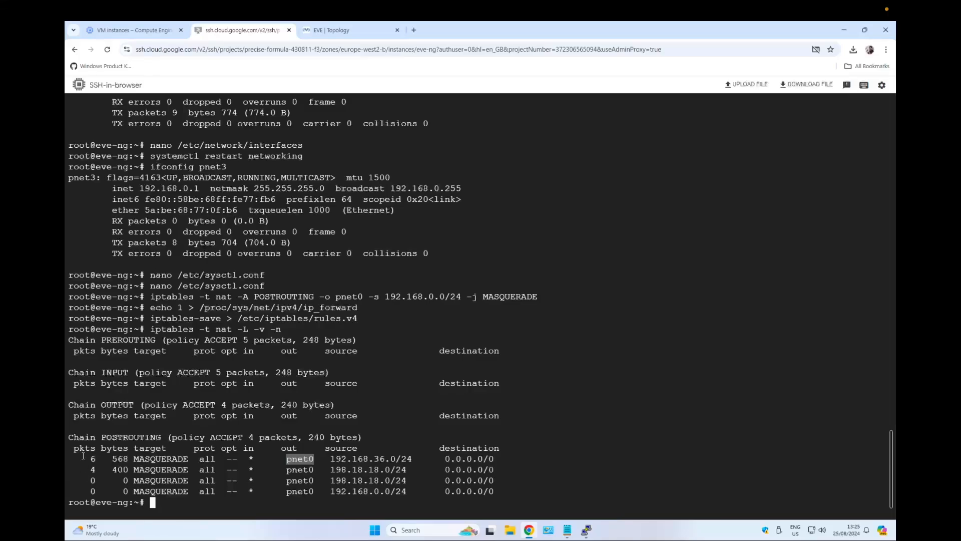
Highlight the POSTROUTING rule columns in the terminal and review the remaining command sections in the notes.
left_click_drag(325, 459, 494, 459)
left_click(495, 459)
left_click_drag(434, 459, 499, 458)
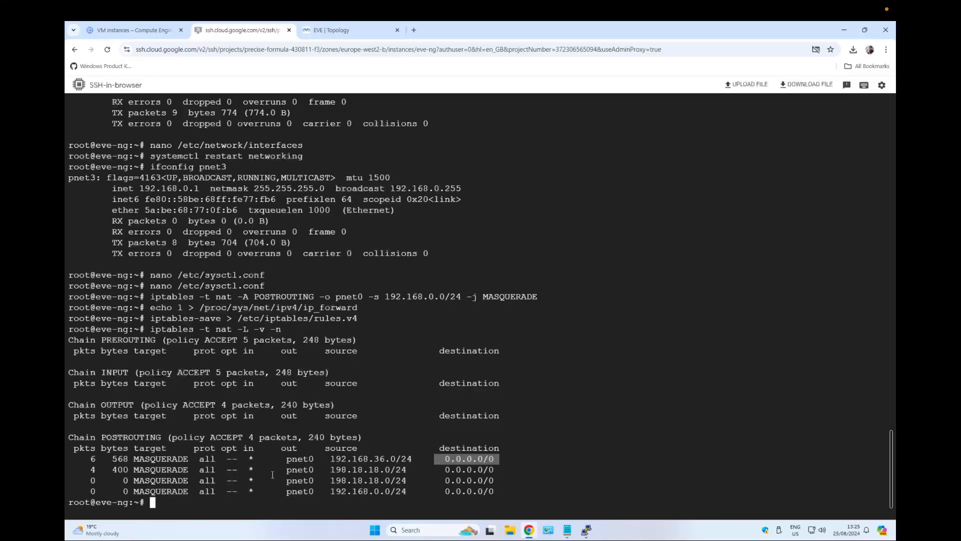
left_click(567, 529)
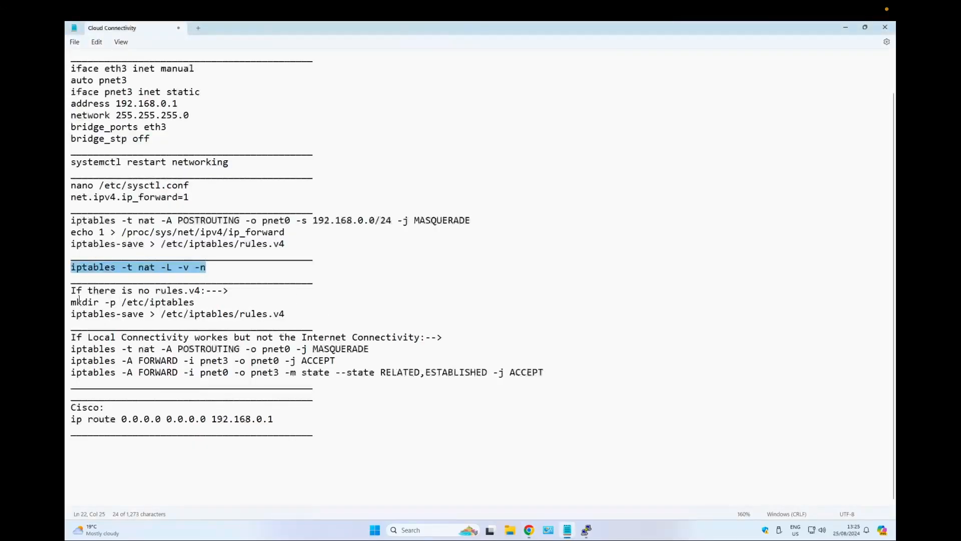
left_click_drag(73, 290, 293, 315)
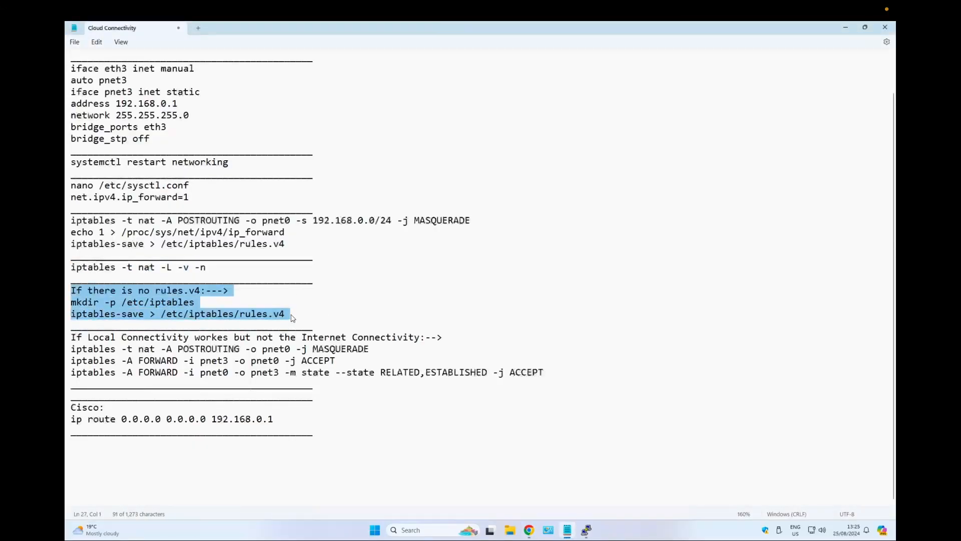
left_click(293, 315)
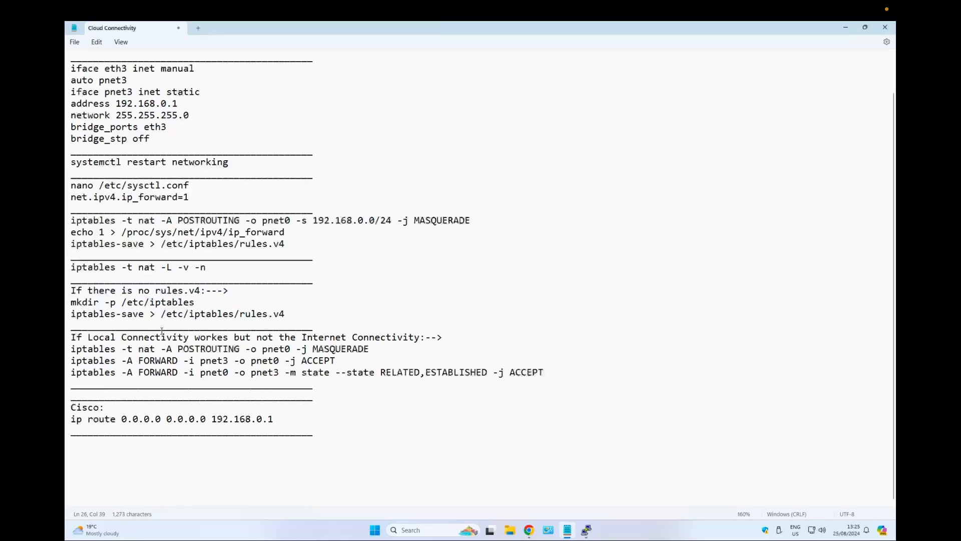
left_click_drag(72, 338, 571, 373)
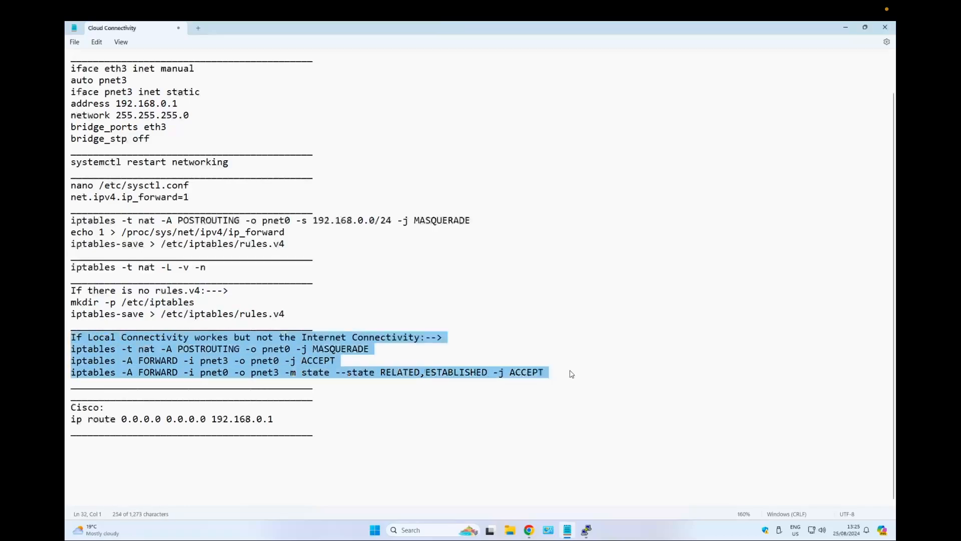
left_click(308, 360)
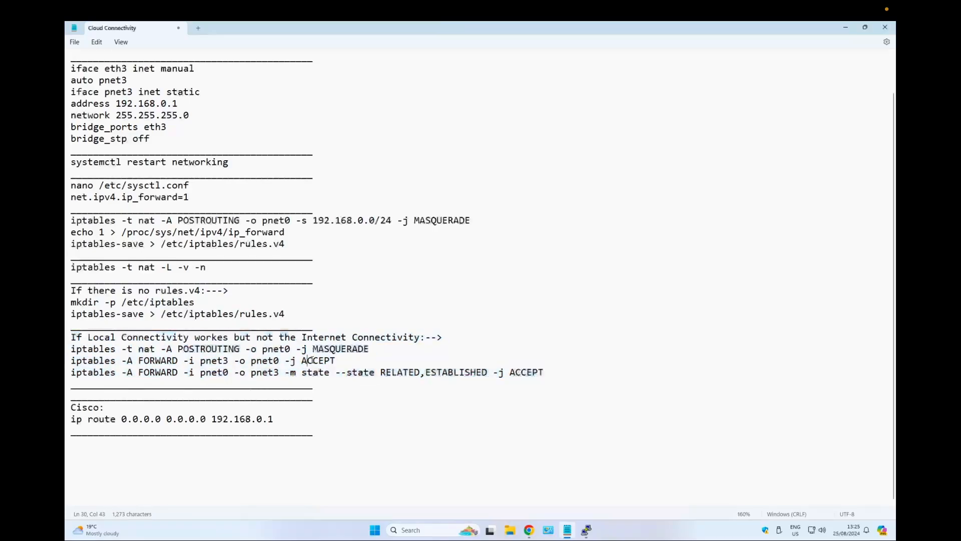
Copy the three iptables MASQUERADE and FORWARD rules for pnet3 and pnet0 from the notes and run them.
left_click(75, 351)
left_click_drag(75, 351, 539, 375)
right_click(538, 375)
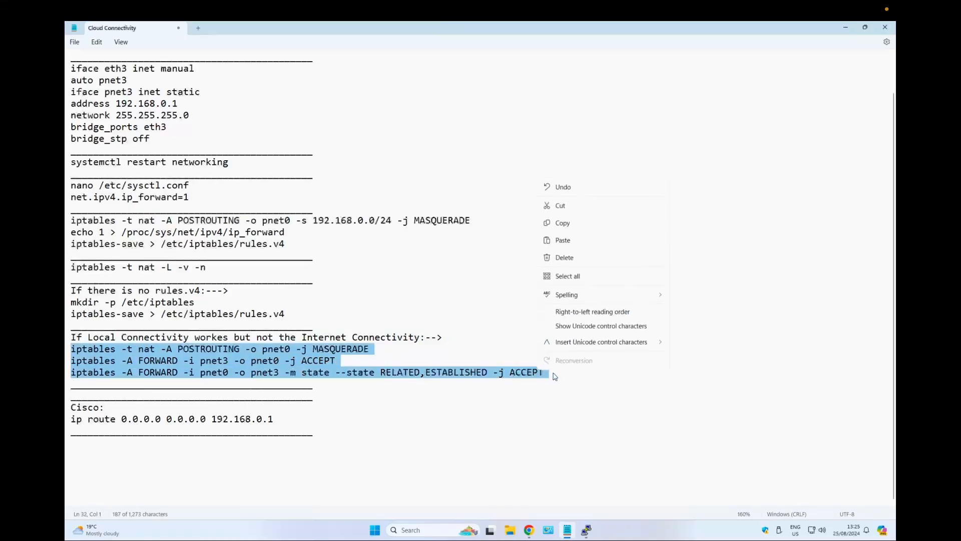
left_click(574, 223)
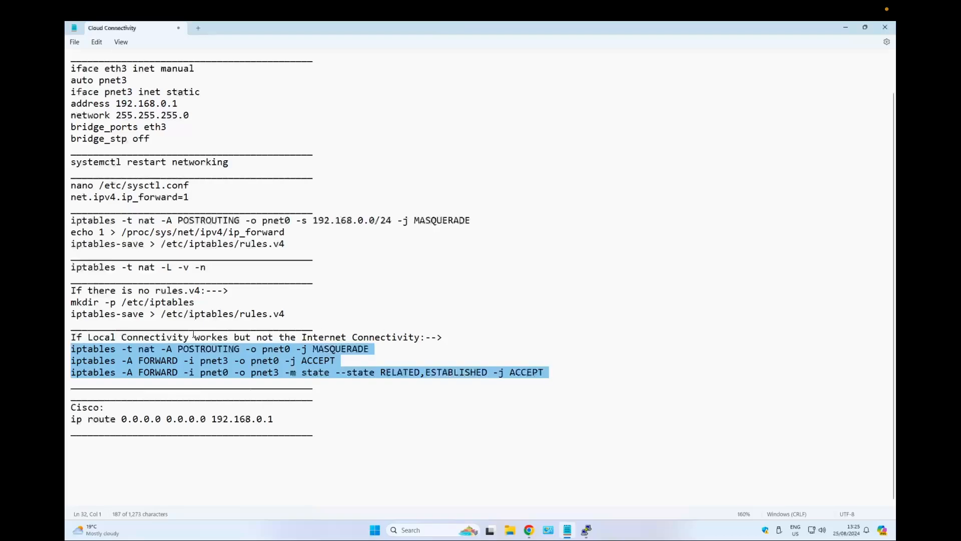
left_click(529, 529)
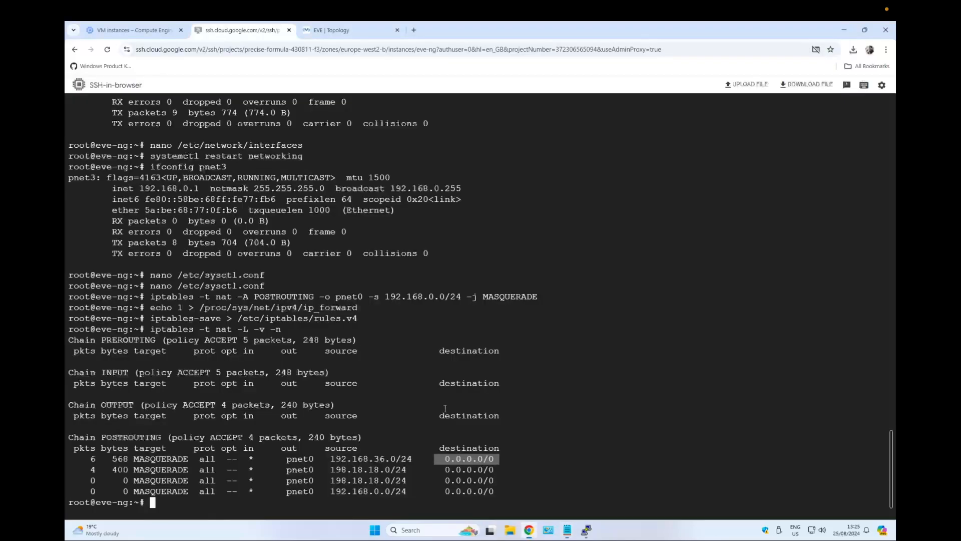
right_click(409, 212)
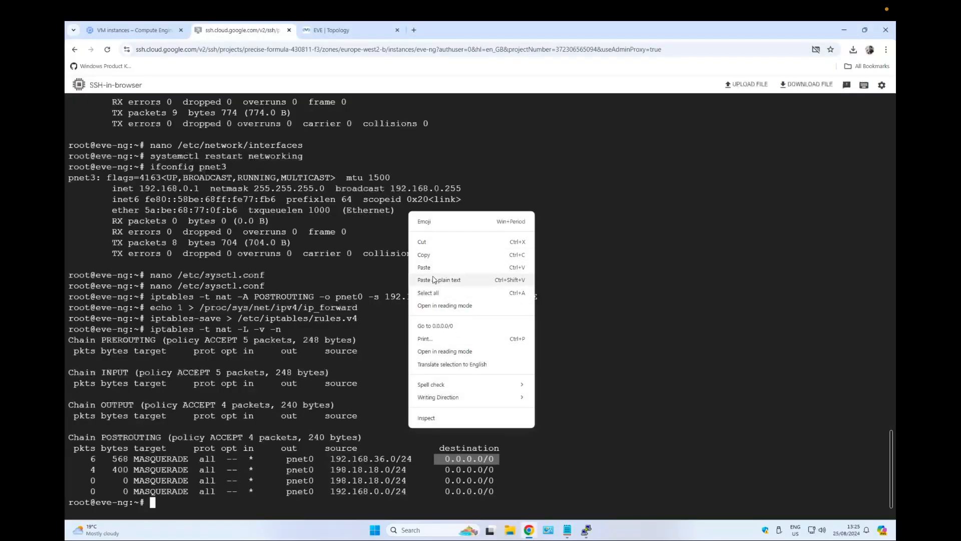
left_click(307, 407)
key("ctrl+v")
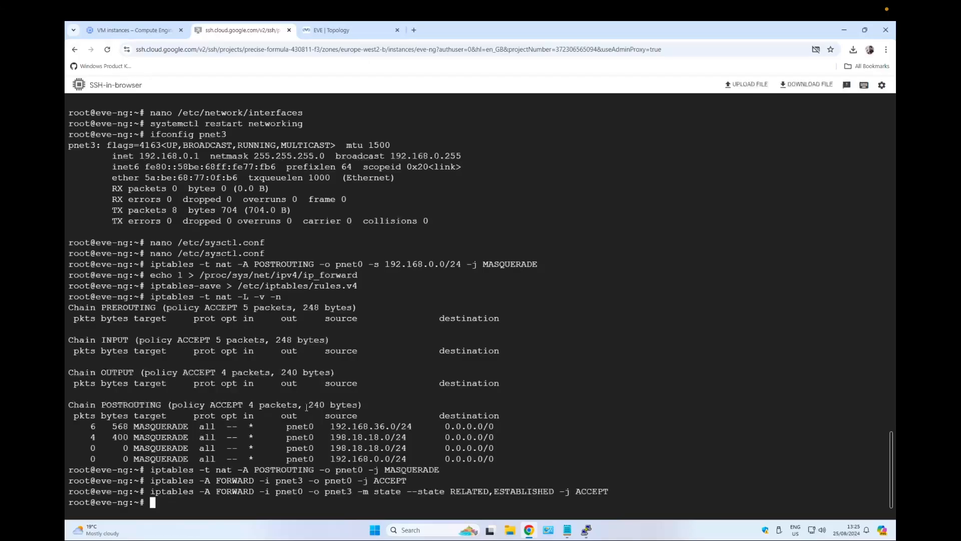
key("Return")
key("Return")
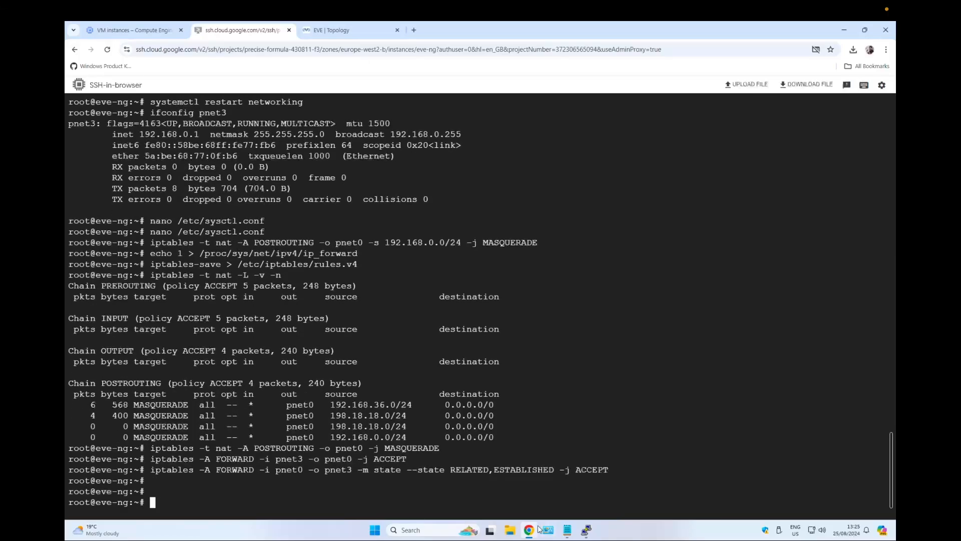
Review the Cisco default route line ip route 0.0.0.0 0.0.0.0 192.168.0.1 in the notes.
mouse_move(530, 529)
left_click(568, 530)
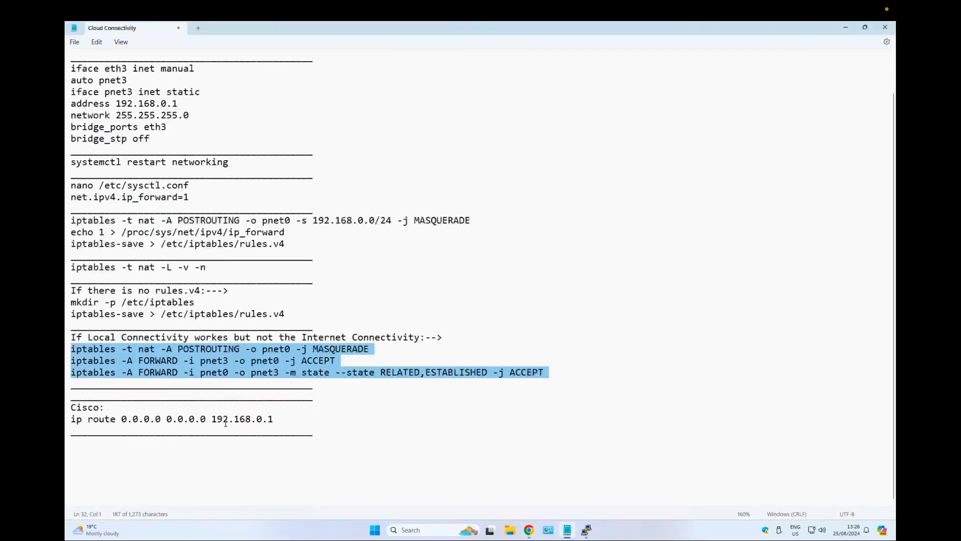
left_click_drag(274, 418, 95, 409)
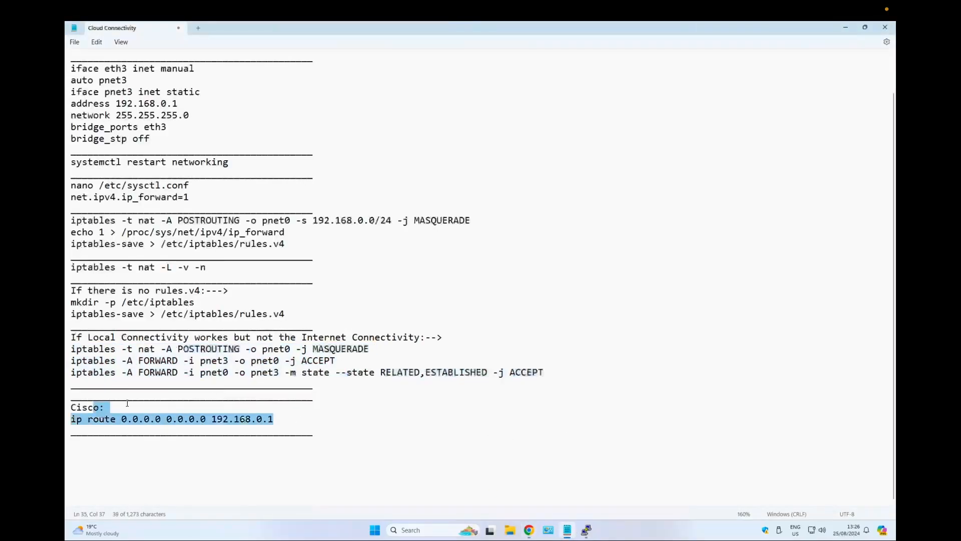
left_click(846, 28)
key("Return")
key("Return")
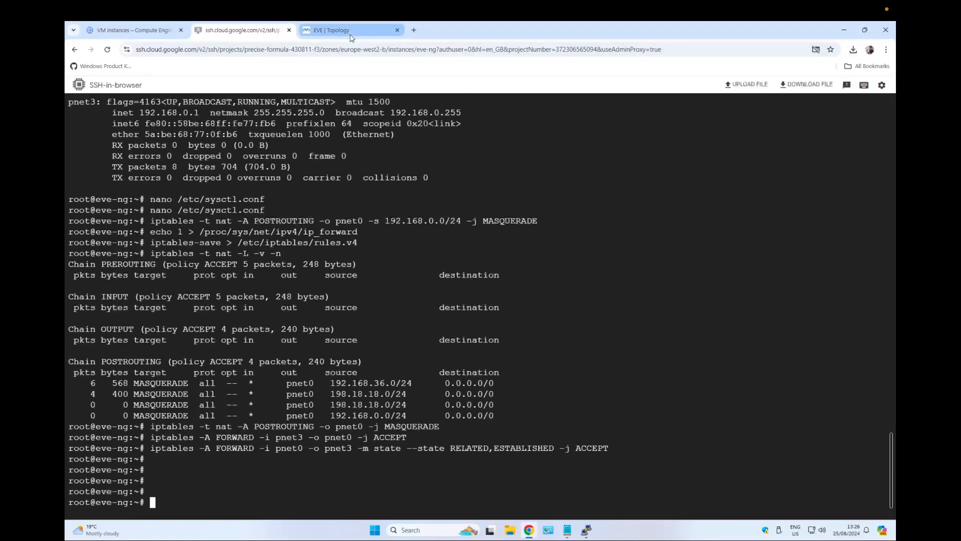
Change the Net network node's type to Cloud3 in the EVE topology and save it.
left_click(331, 30)
right_click(216, 119)
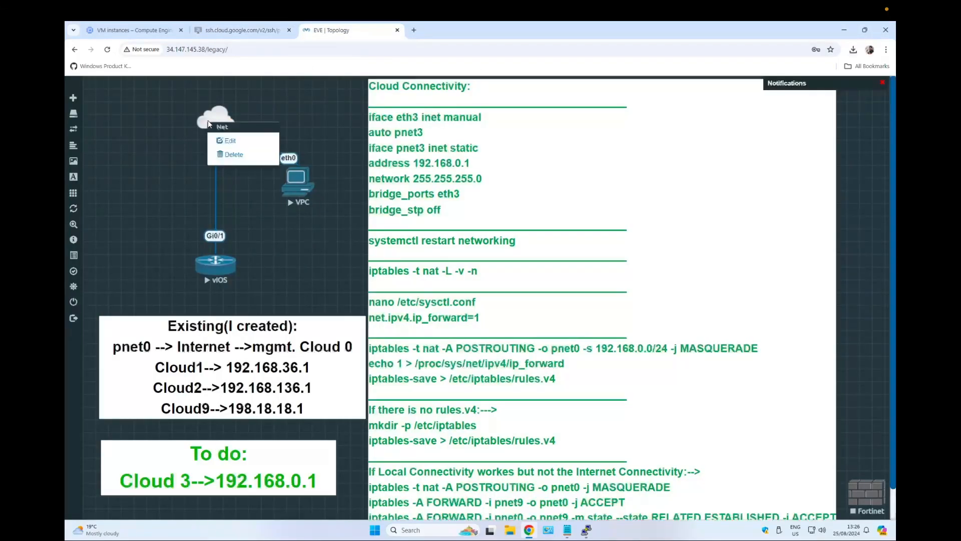
left_click(231, 144)
left_click(461, 186)
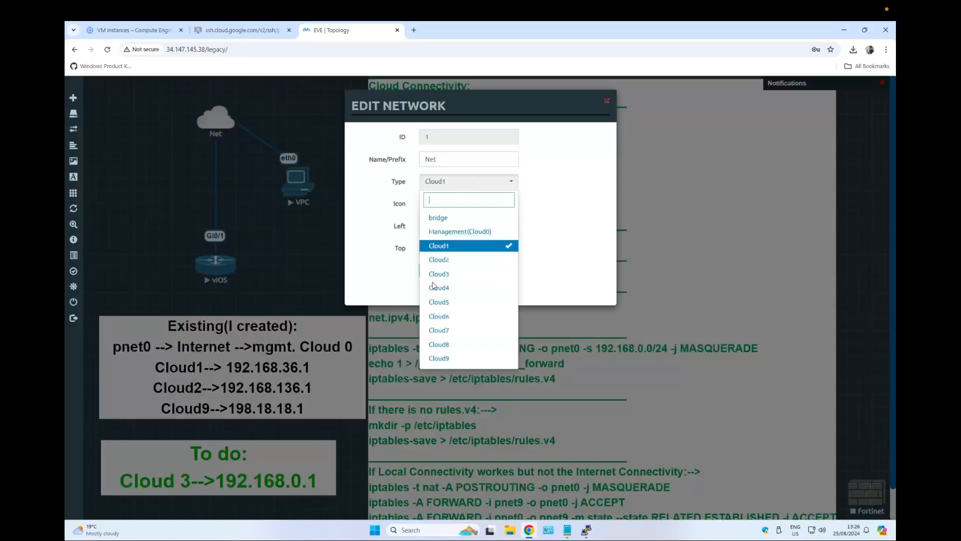
left_click(463, 274)
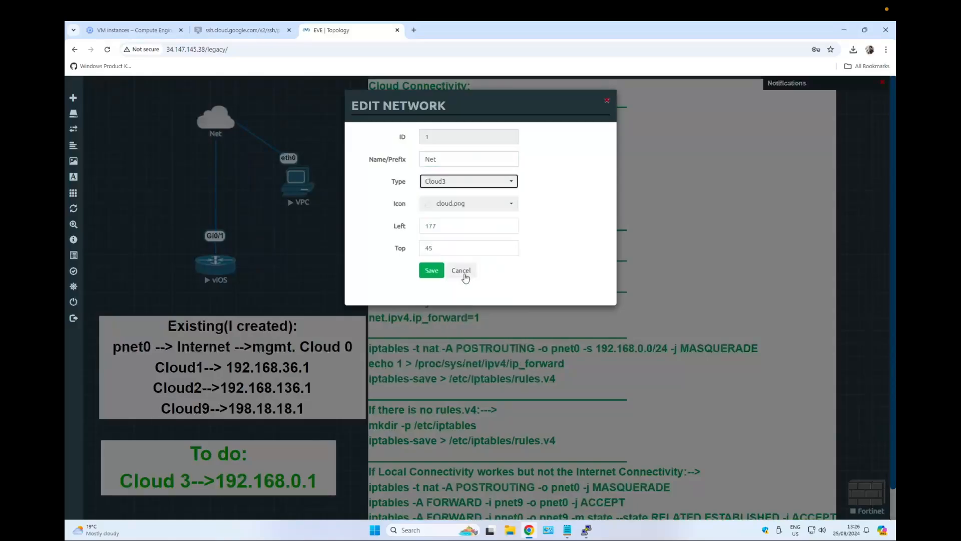
left_click(432, 270)
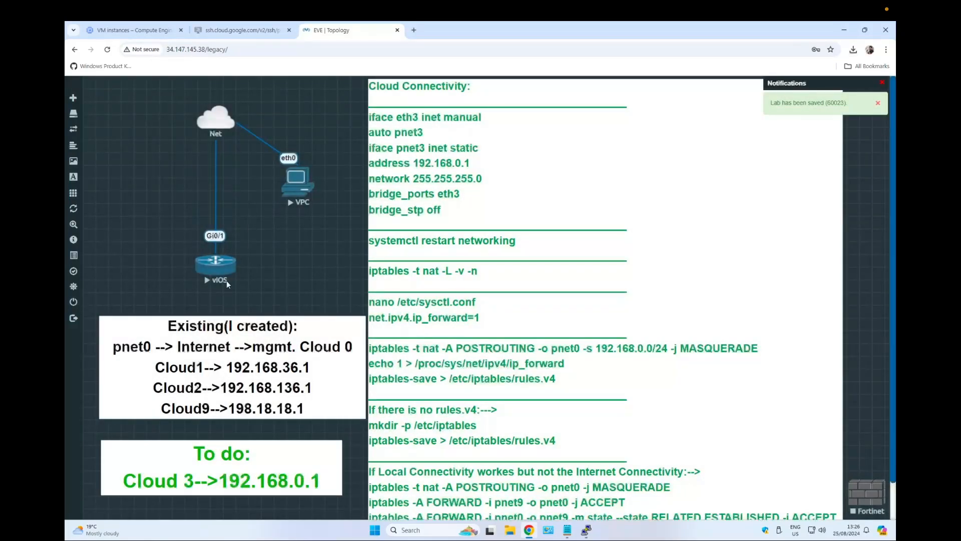
Open the vIOS router console and enter privileged EXEC mode with en.
left_click(587, 531)
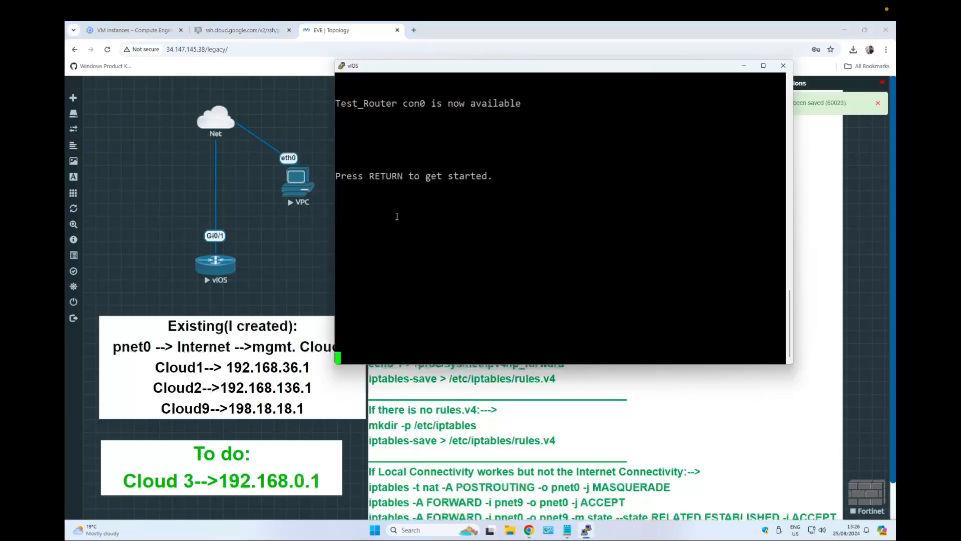
key("Return")
key("Return")
key("Return")
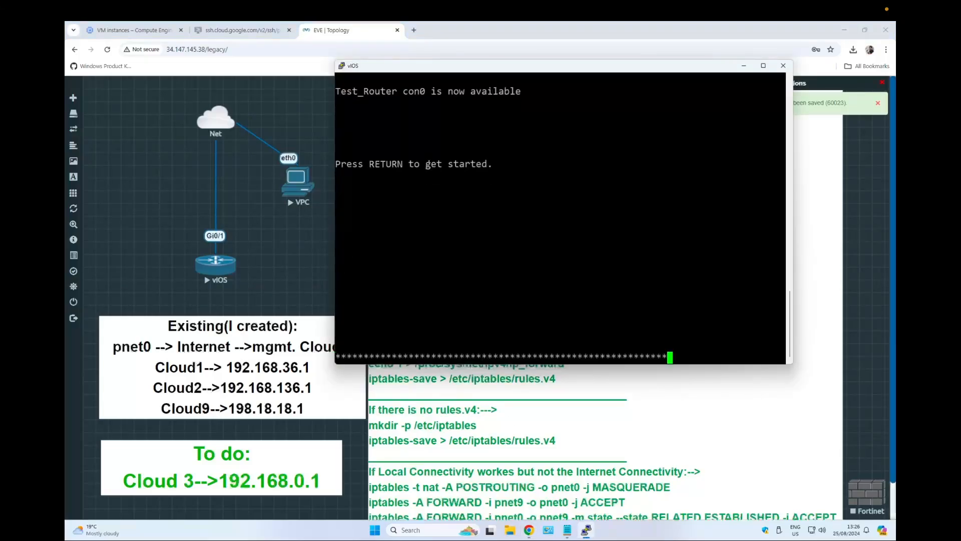
type("en")
key("Return")
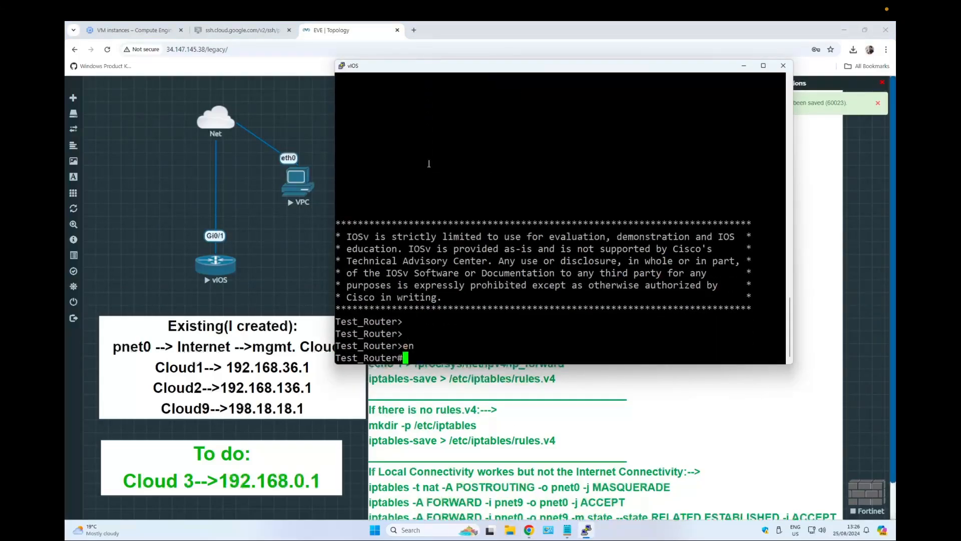
type("conf")
key("Tab")
key("Return")
key("Return")
key("Return")
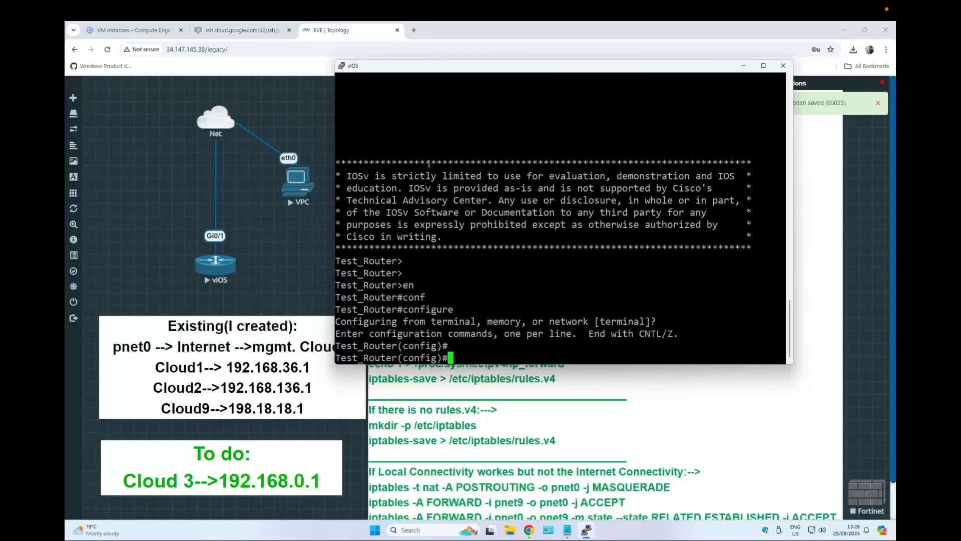
type("end")
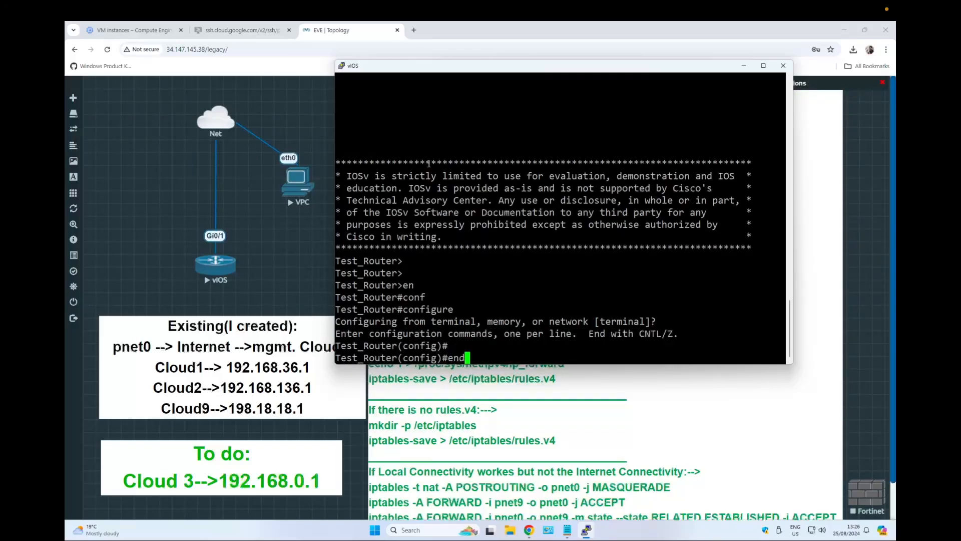
key("Return")
key("Return")
key("Return")
key("Return")
Set the router's terminal length to 0.
type("ter")
key("Tab")
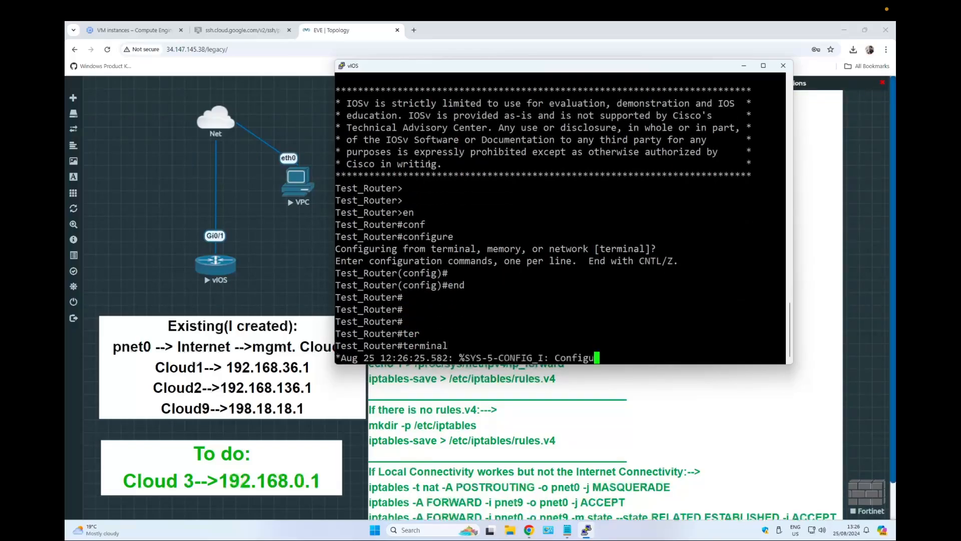
type("le")
key("Tab")
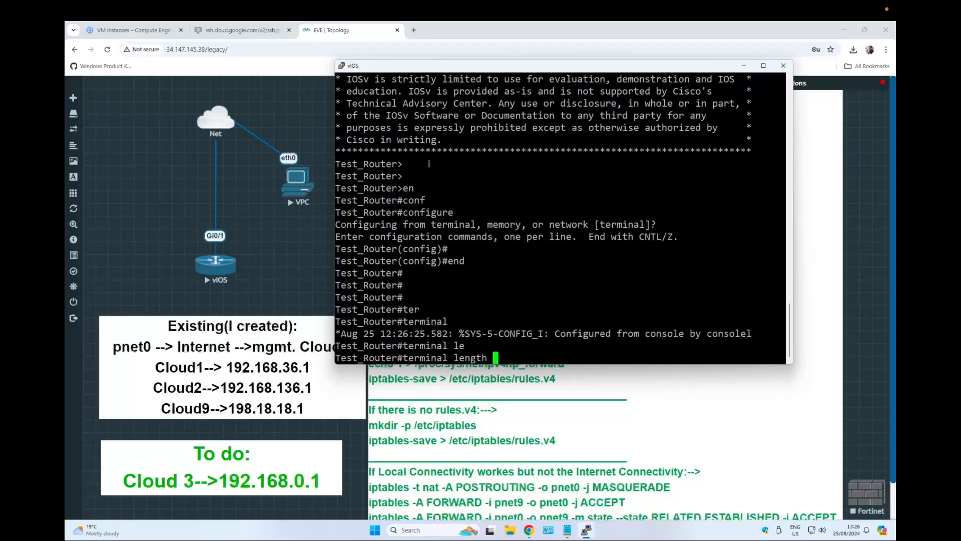
type("0")
key("Return")
Display the router's running configuration with sh run and review it.
type("sh run")
key("Return")
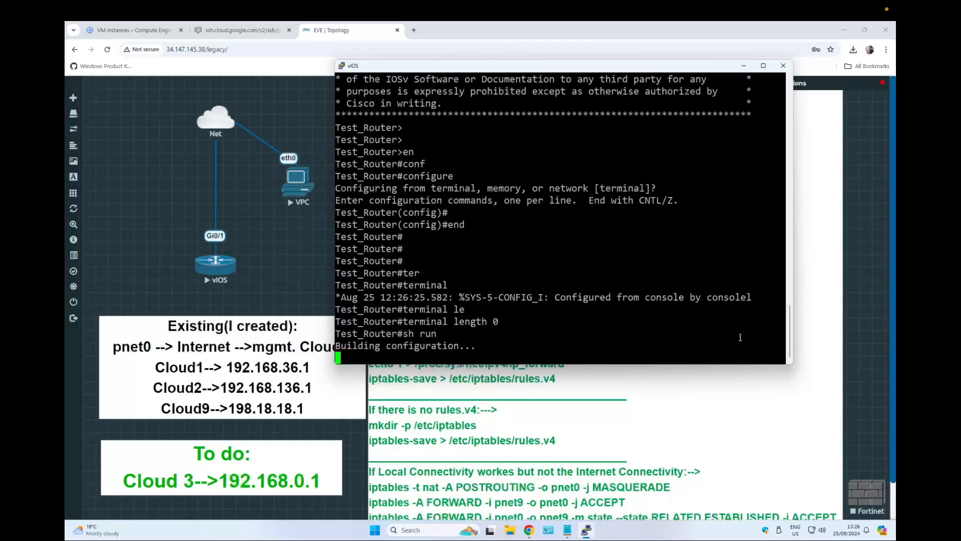
left_click_drag(790, 362, 836, 489)
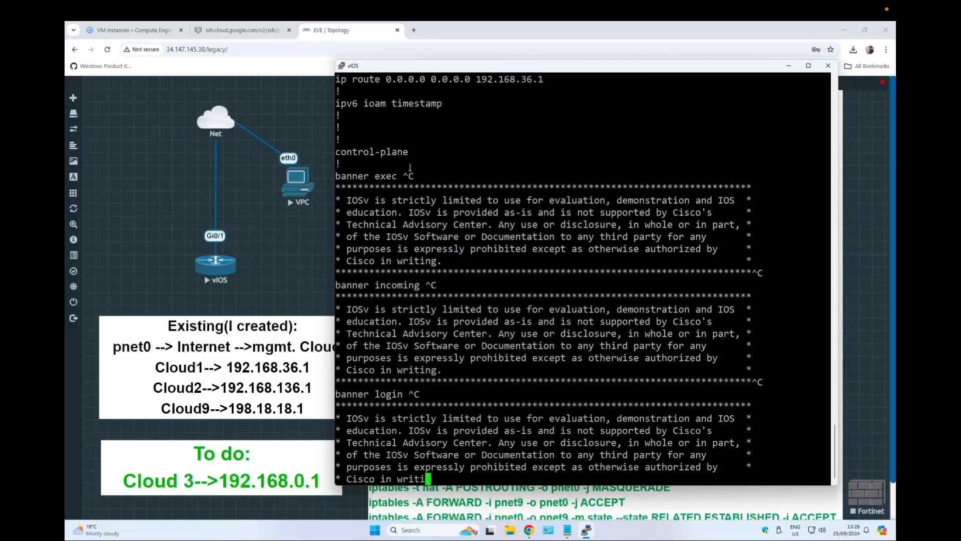
left_click_drag(336, 128, 543, 129)
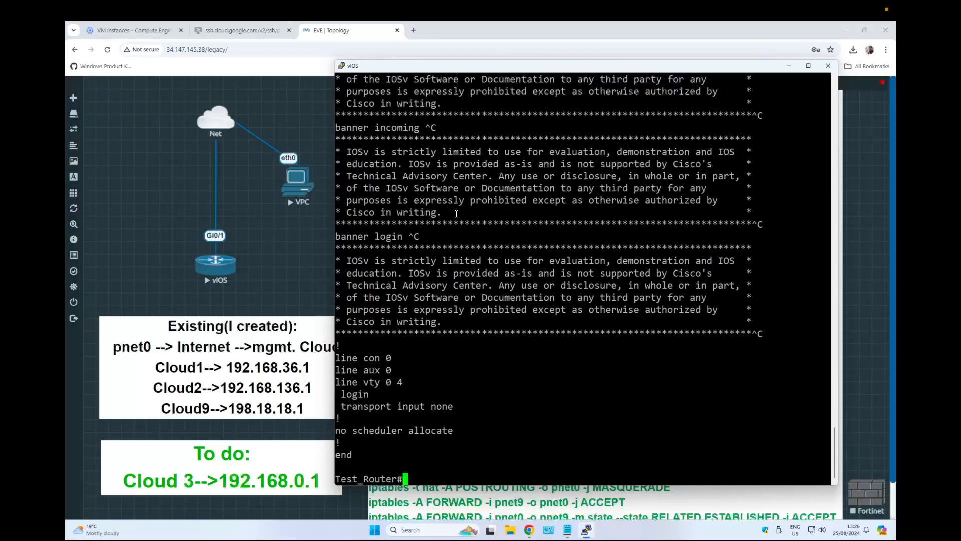
key("Return")
key("Return")
key("Return")
key("Return")
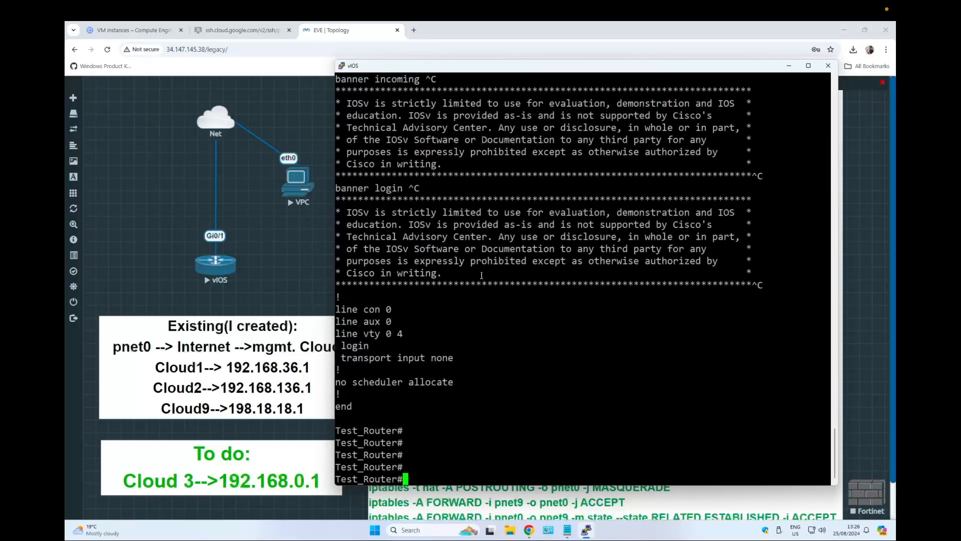
Enter configuration mode and assign 192.168.0.10 255.255.255.0 to interface GigabitEthernet 0/1.
type("conf")
key("Tab")
key("Return")
key("Return")
type("int")
key("Tab")
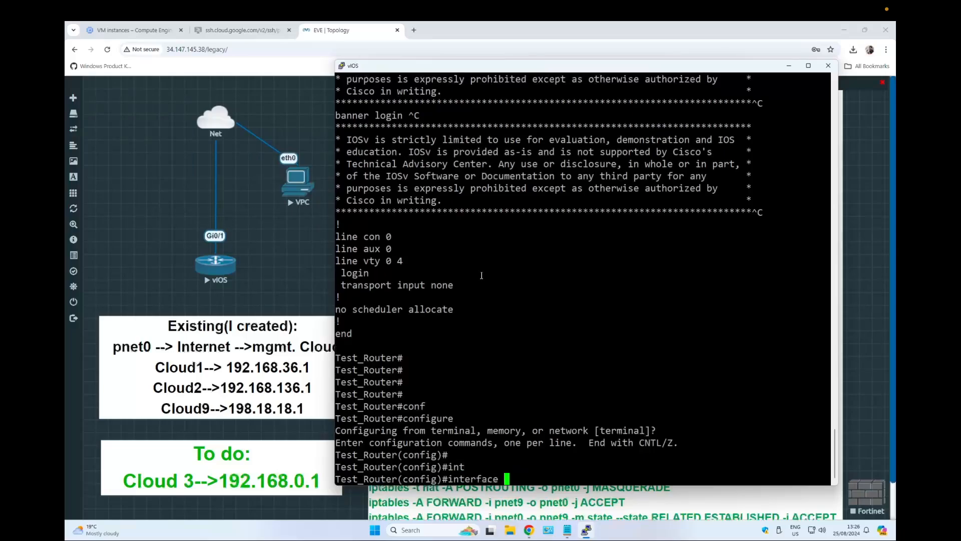
type("gig")
key("Tab")
type("0/1")
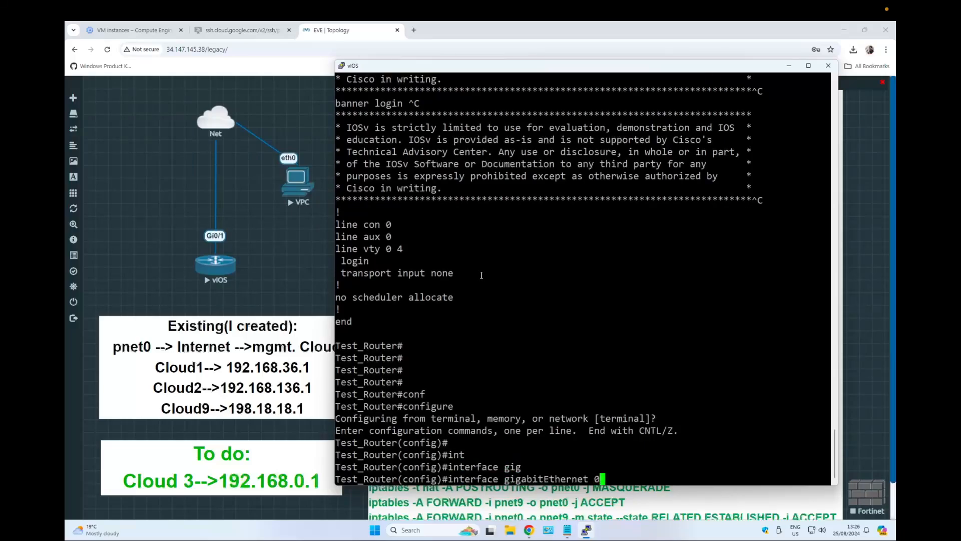
key("Return")
type("ip add")
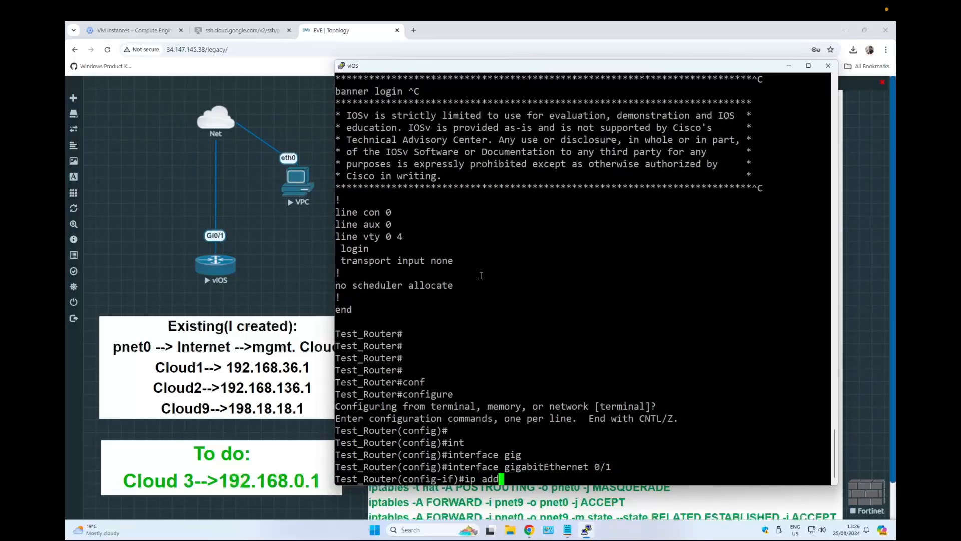
key("Tab")
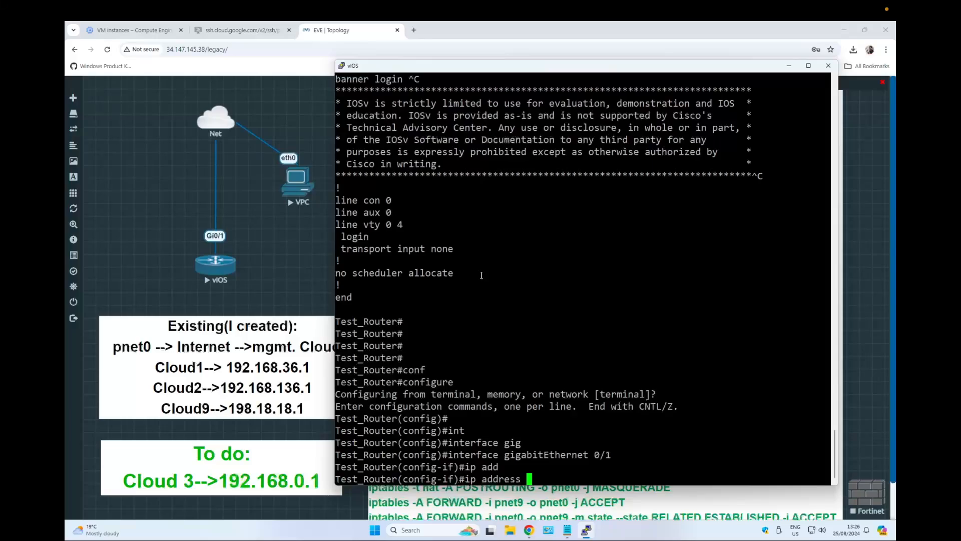
type("192.168.0.10")
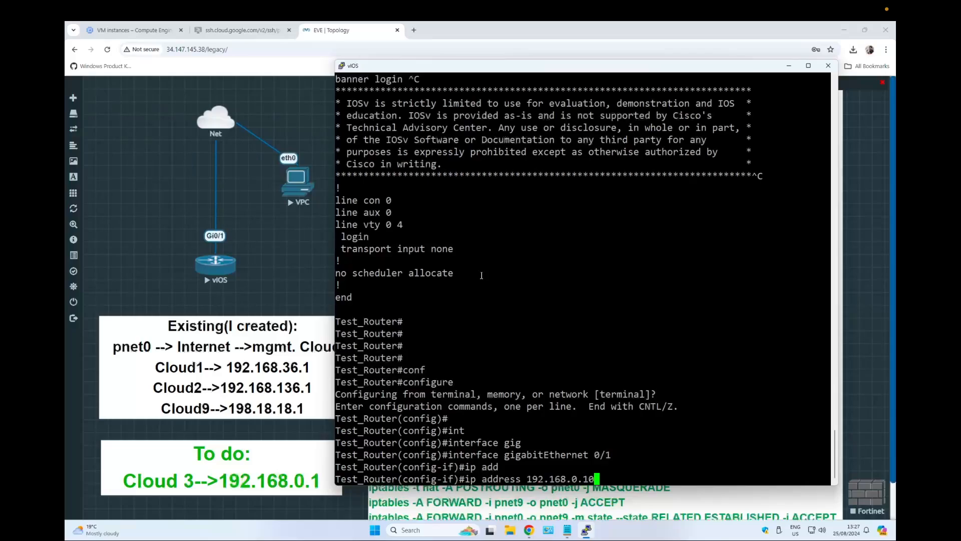
type(" 255.255.255.0")
key("Return")
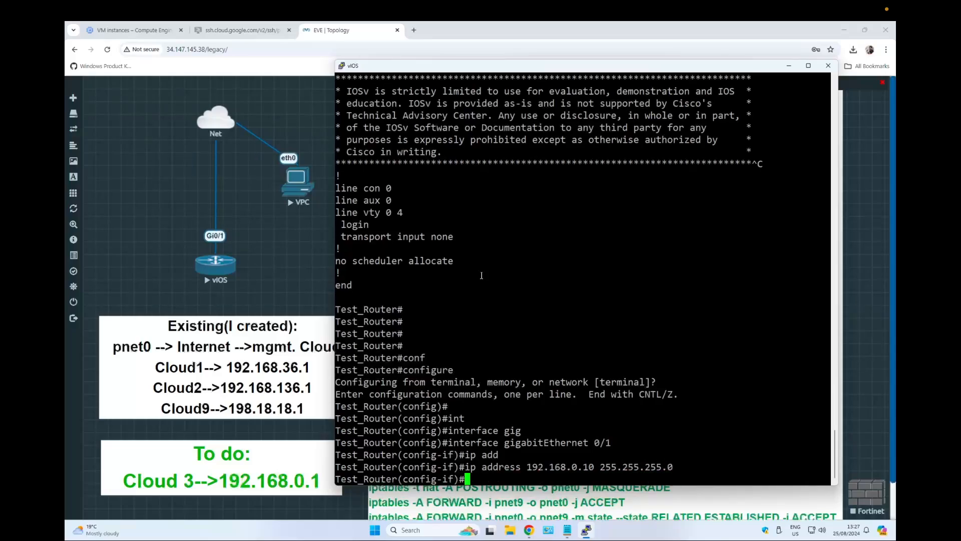
Leave the interface and add a default static route 0.0.0.0 0.0.0.0 via 192.168.0.1.
type("exi")
key("Tab")
key("Return")
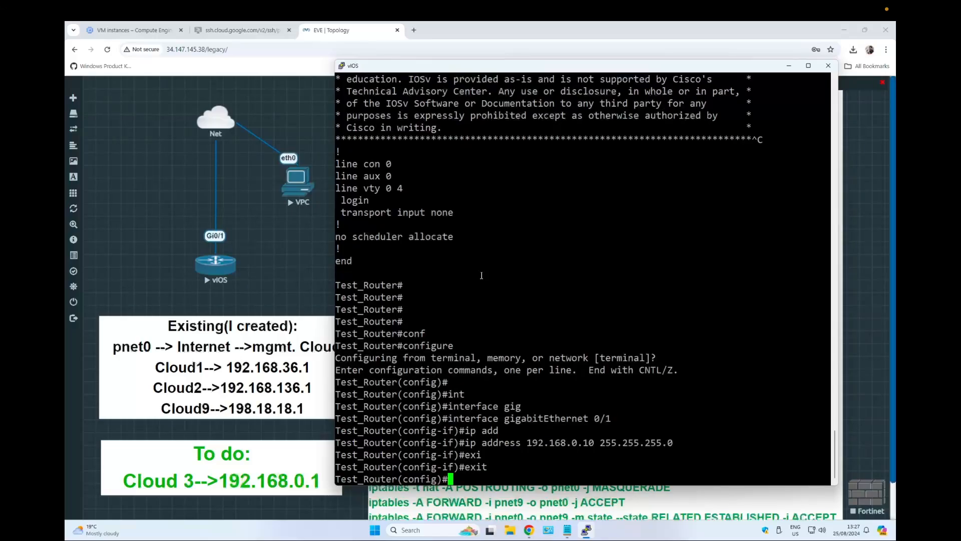
type("ip r")
type("o")
key("Tab")
type("0.0.0.0 0.0.0.0")
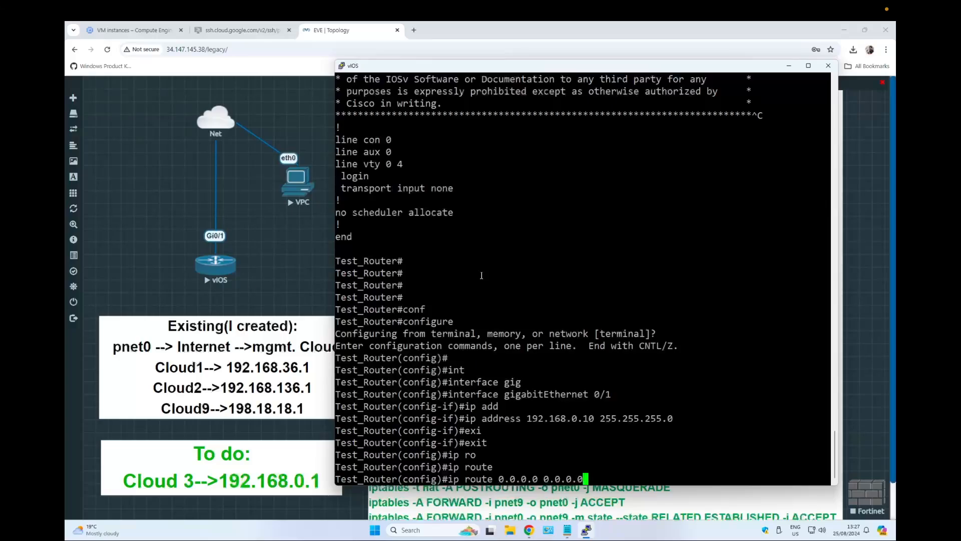
type(" 192.168.0.1")
key("Return")
Exit configuration mode and save the router configuration with wr.
type("end")
key("Return")
key("Return")
key("Return")
type("wr")
key("Return")
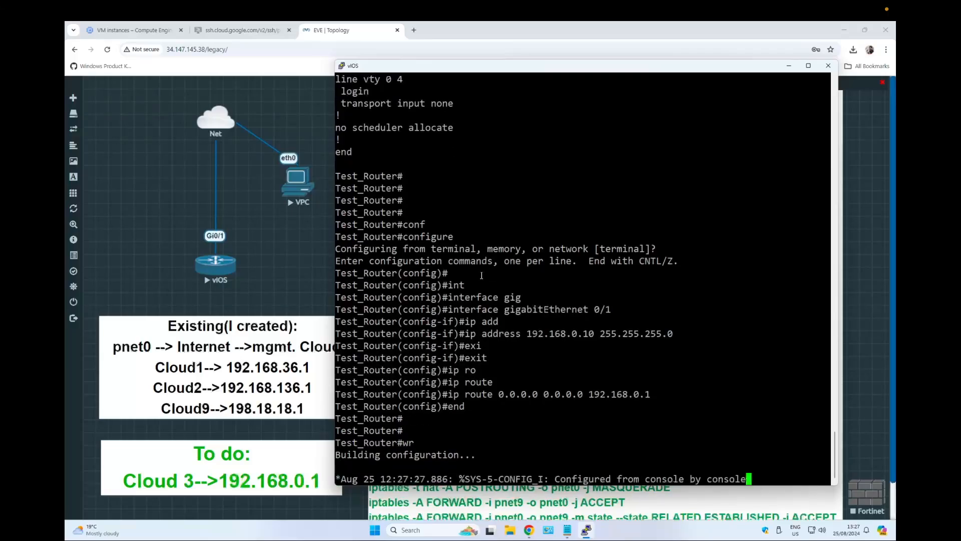
key("Return")
key("Return")
key("Return")
key("Return")
key("Return")
key("Return")
key("Return")
key("Return")
key("Return")
key("Return")
key("Return")
Check the router's interface summary with sh ip int br and its routing table with sh ip route.
type("st_Router#sh ip")
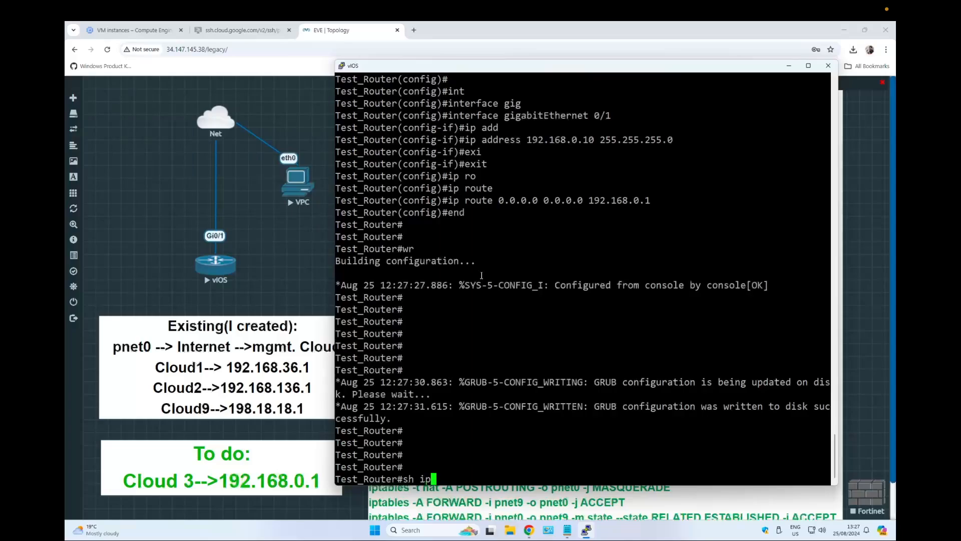
type(" int br")
key("Return")
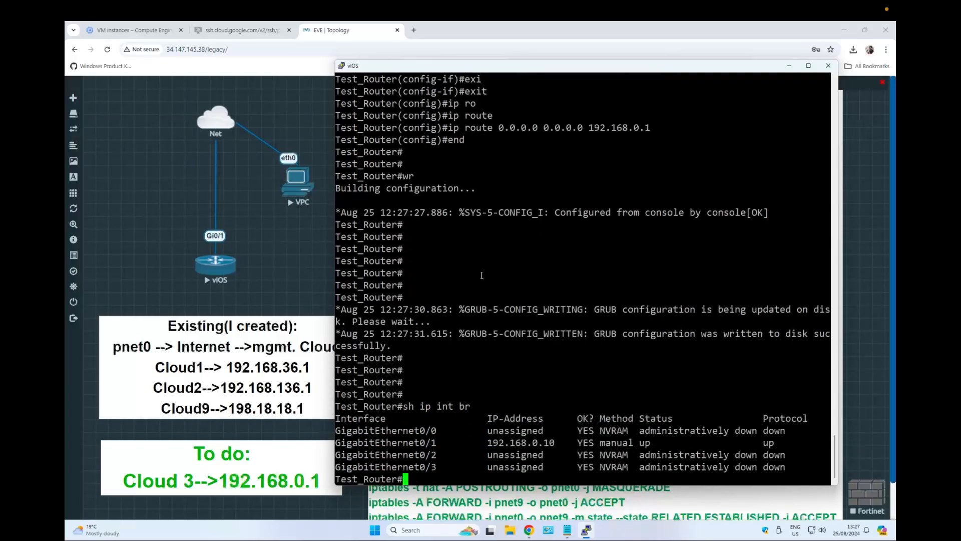
type("sh ip ro")
key("Tab")
key("Return")
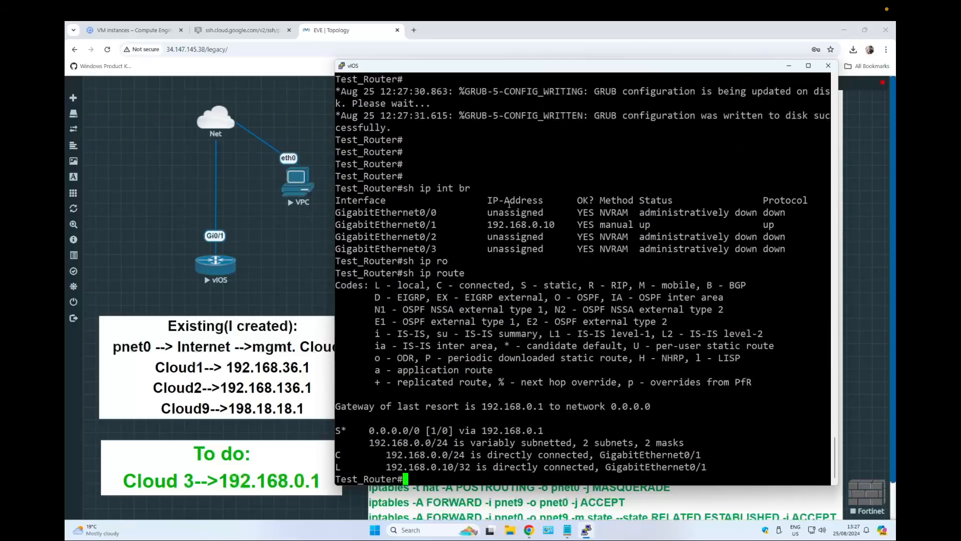
Ping the Cloud 3 gateway 192.168.0.1 from the router.
double_click(485, 225)
left_click_drag(364, 430, 414, 458)
left_click(429, 445)
key("Return")
key("Return")
type("ping ")
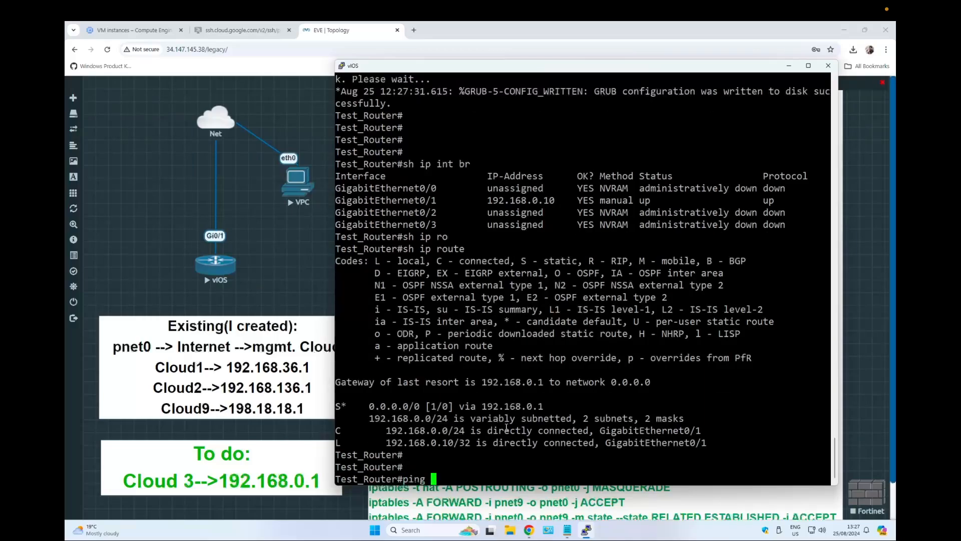
type("192.168.0.1")
key("Return")
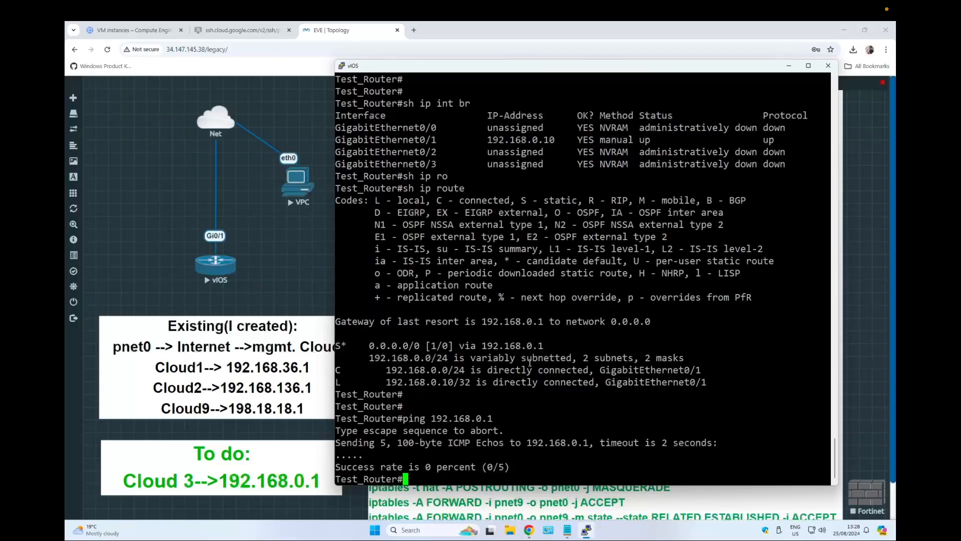
Switch to the EVE server SSH session and list its network interfaces with ifconfig.
left_click(256, 31)
type("if")
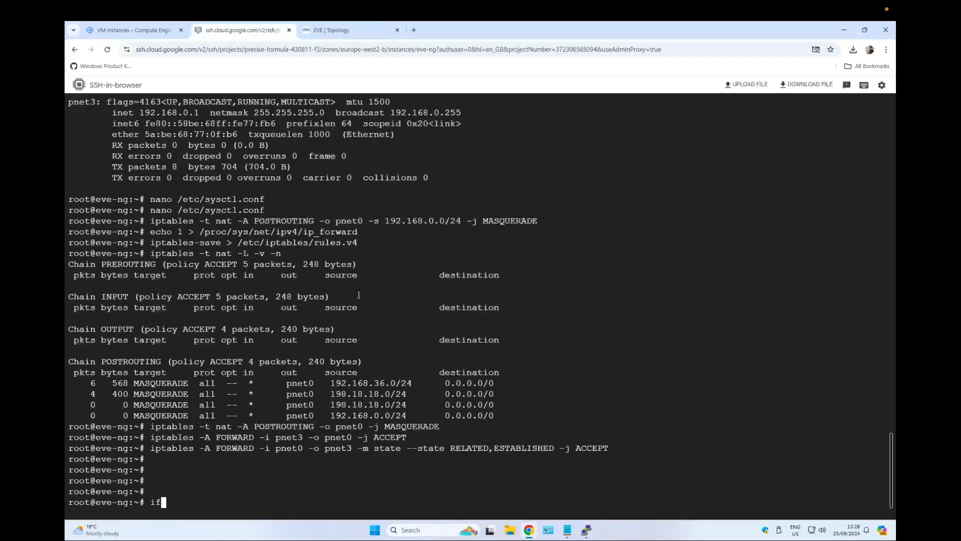
type("config")
key("Return")
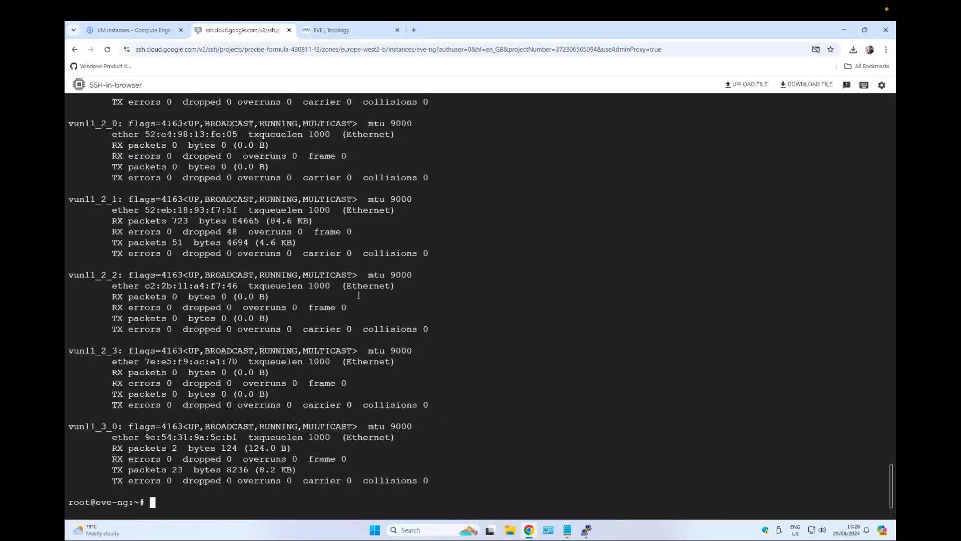
scroll(358, 295, "up", 4)
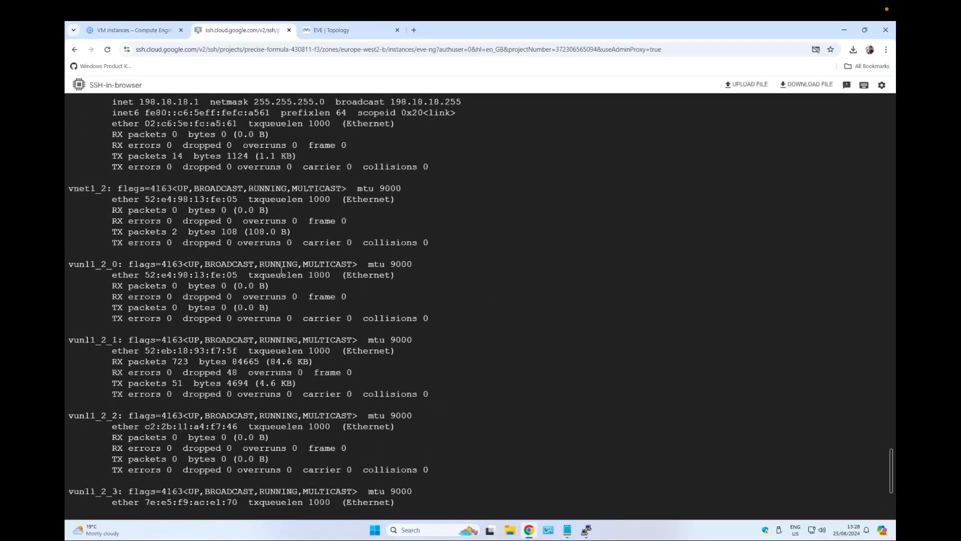
scroll(273, 253, "up", 3)
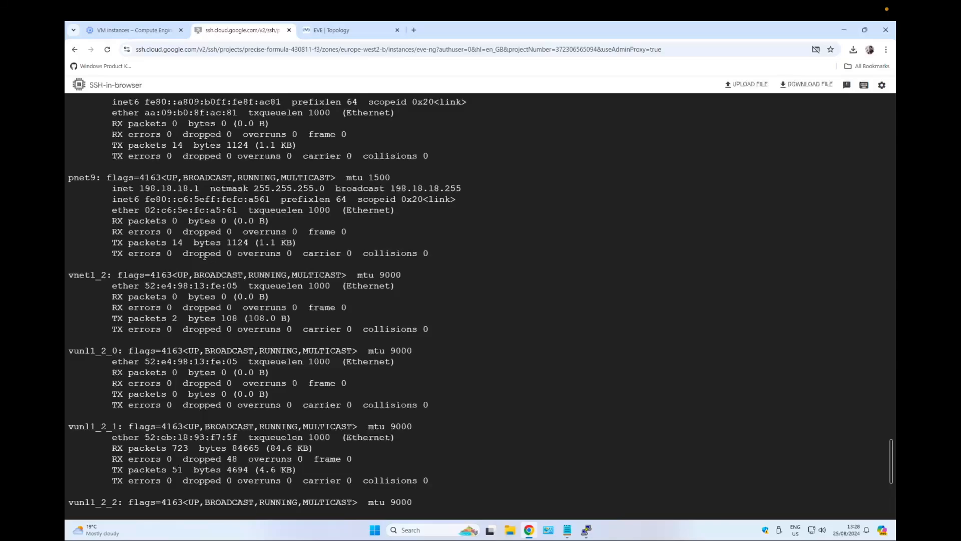
scroll(204, 256, "down", 7)
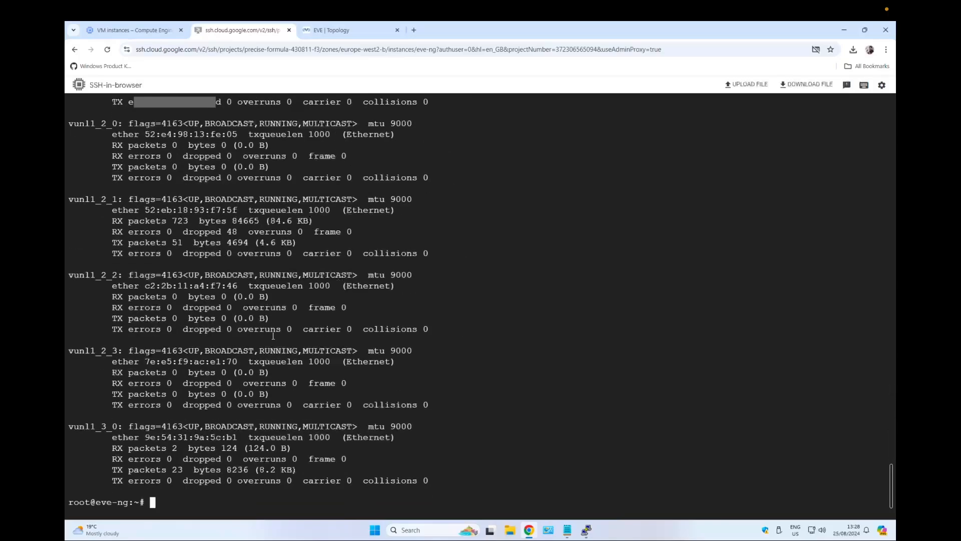
Ping the router at 192.168.0.10 from the server through interface pnet3, then stop the ping.
type("ping ")
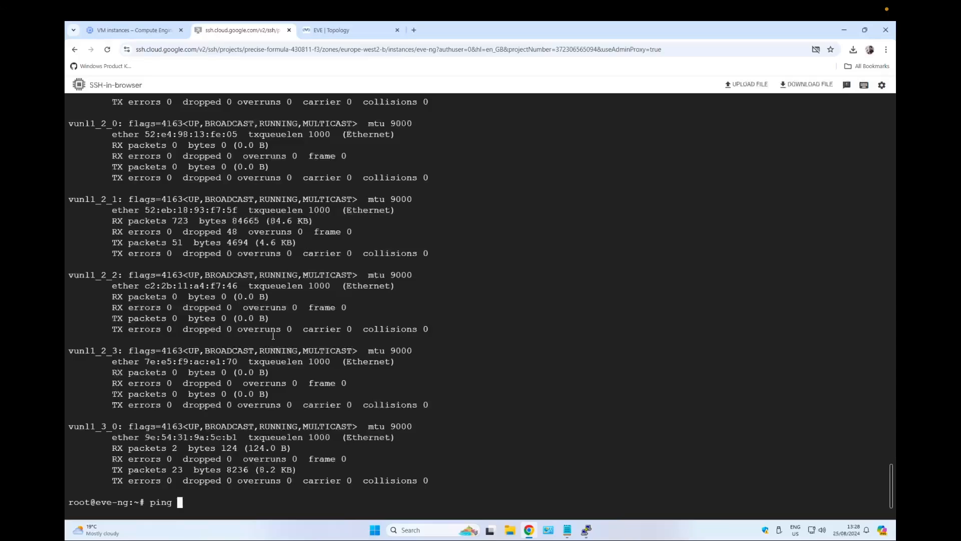
type("192.168.0.10 -I pnet3")
key("Return")
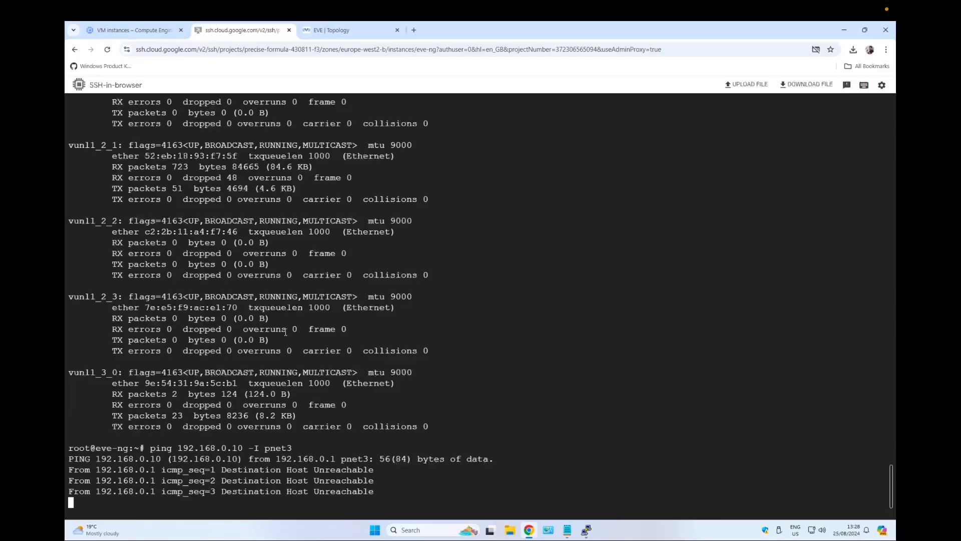
key("ctrl+c")
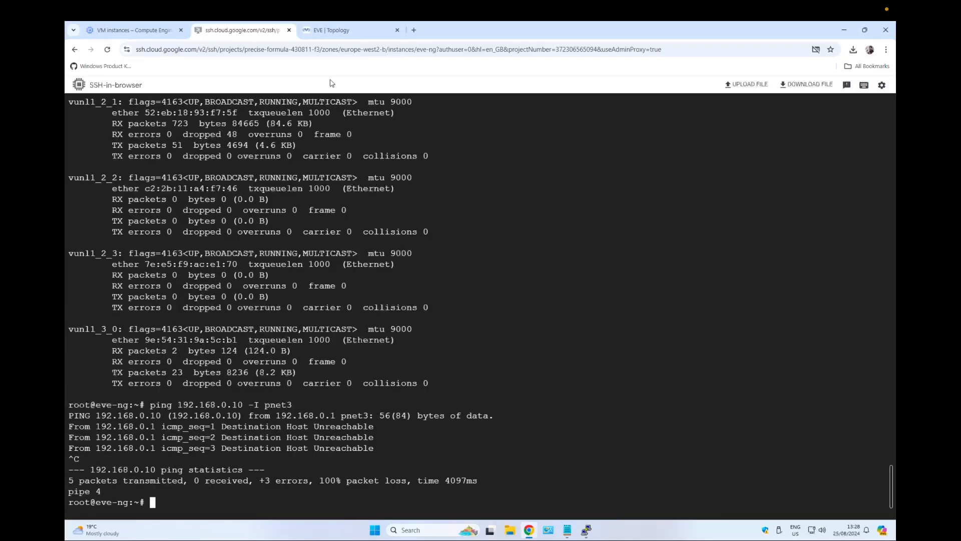
Return to the EVE topology and stop the vIOS router node.
left_click(357, 32)
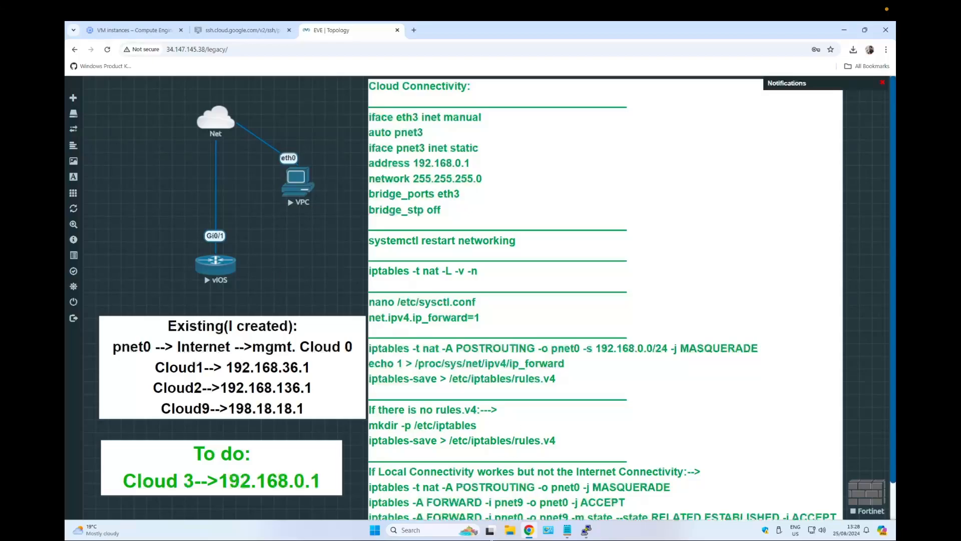
left_click(587, 530)
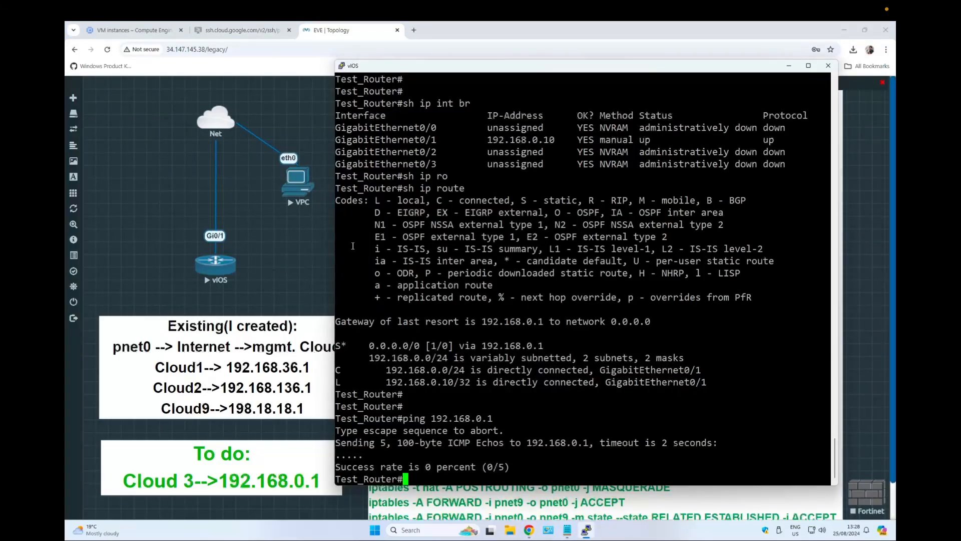
left_click(251, 264)
right_click(216, 265)
left_click(249, 282)
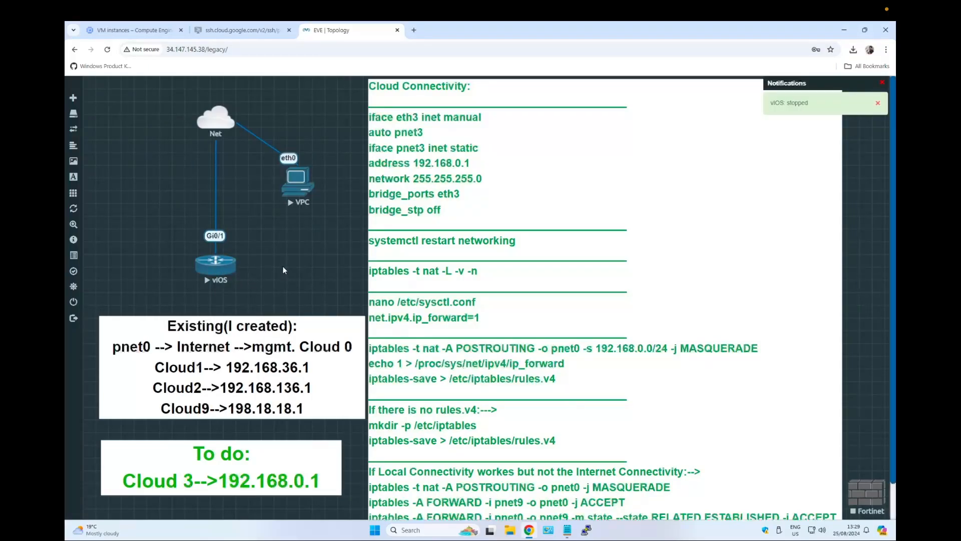
Reload the lab topology page and start the vIOS node again.
left_click(108, 49)
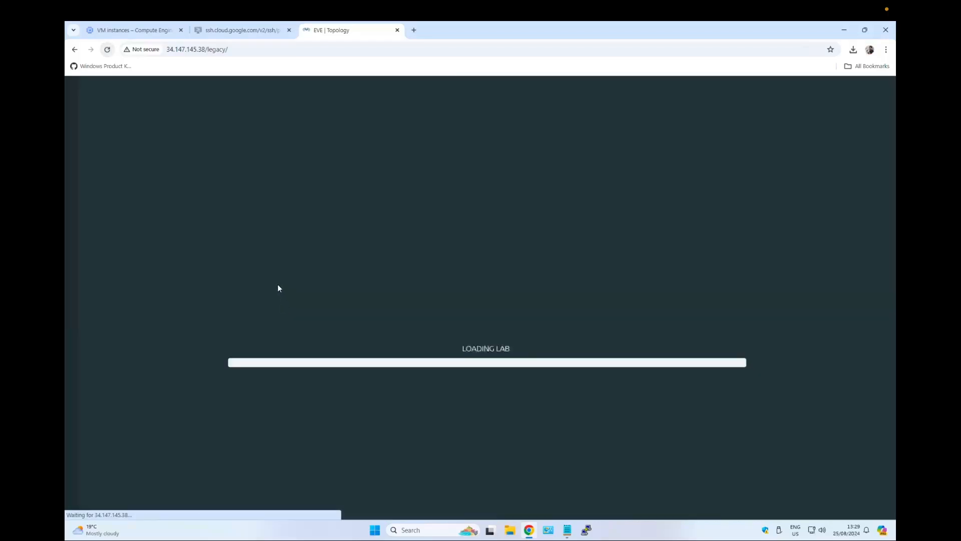
right_click(180, 219)
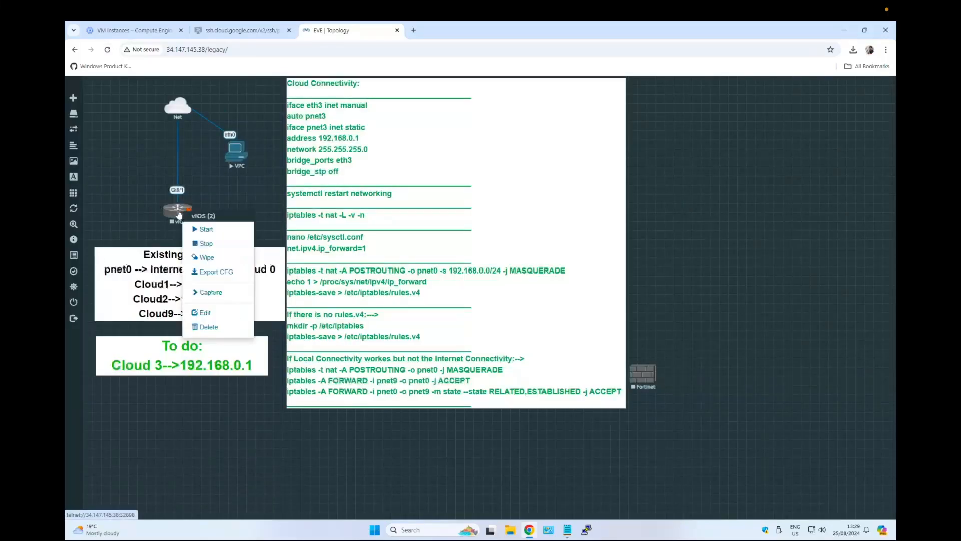
left_click(200, 224)
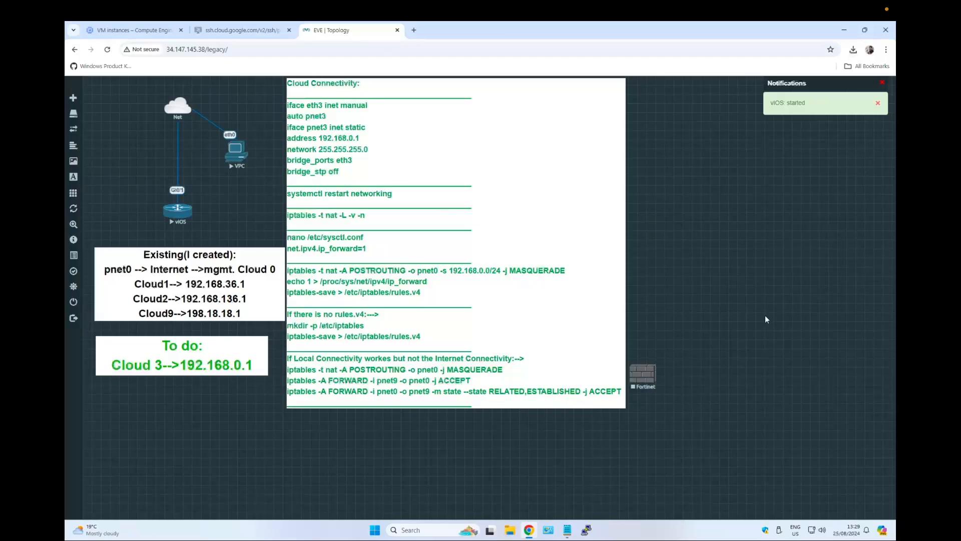
key("super+plus")
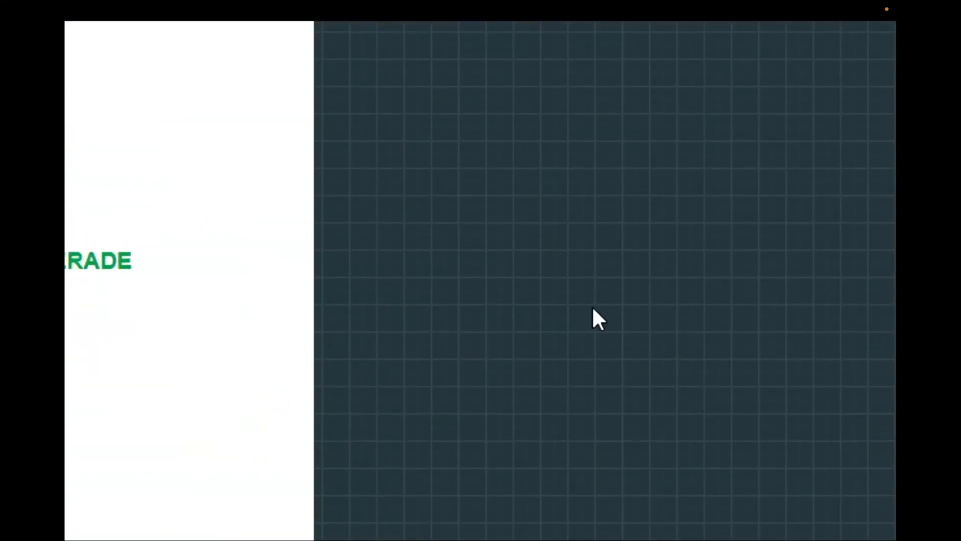
key("super+minus")
key("super+minus")
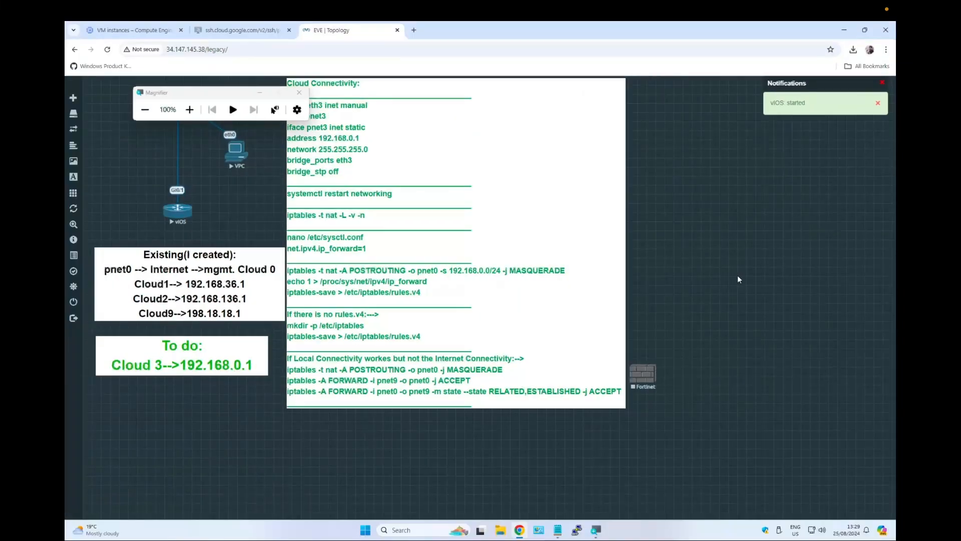
left_click(302, 92)
left_click(302, 92)
Set the browser page zoom to 150%.
left_click(887, 50)
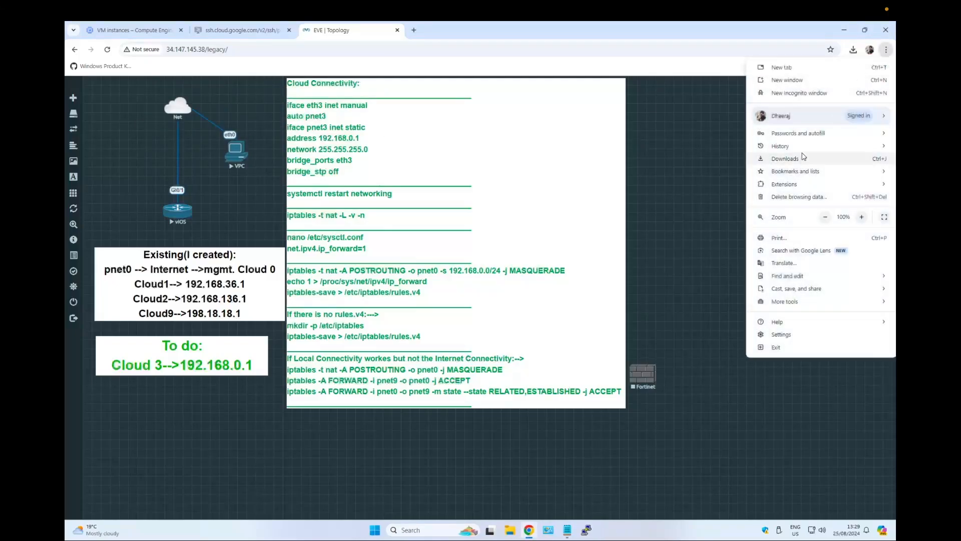
left_click(862, 217)
left_click(862, 218)
left_click(862, 219)
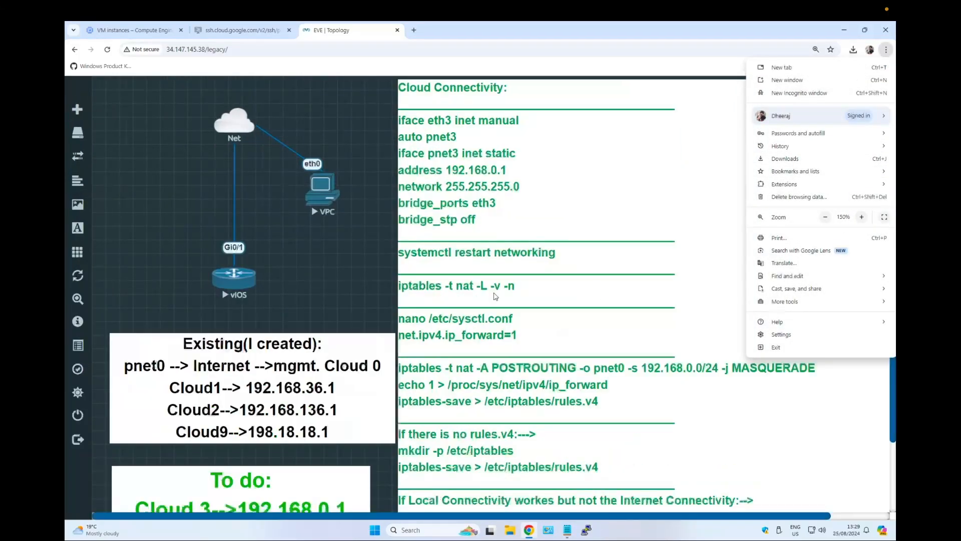
Open the vIOS router's console through the SSH, Telnet and Rlogin client.
left_click(341, 252)
scroll(273, 286, "down", 2)
left_click(234, 199)
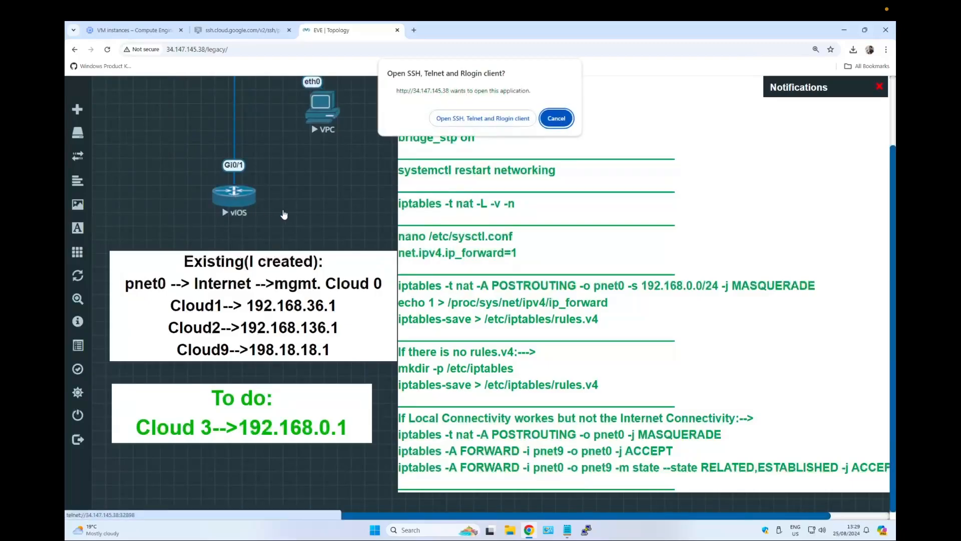
left_click(483, 119)
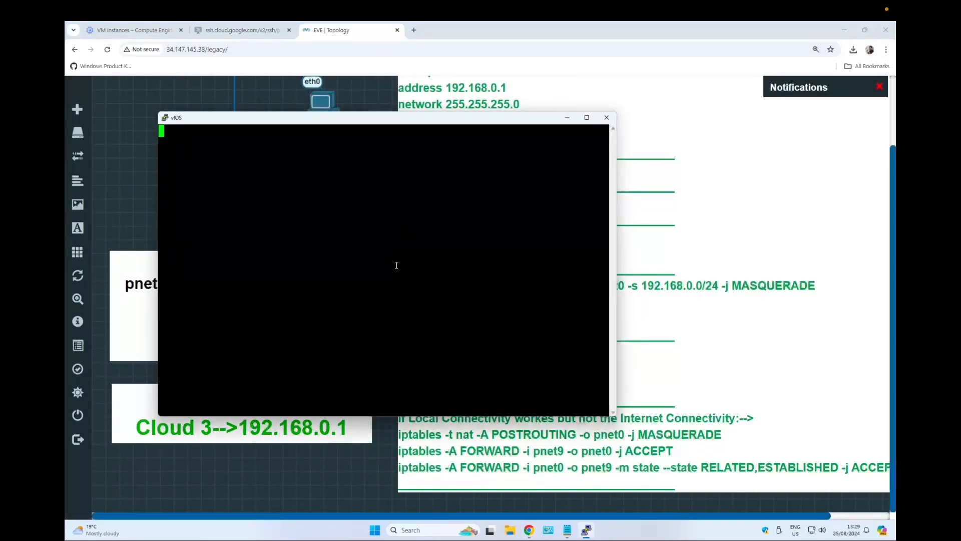
double_click(411, 269)
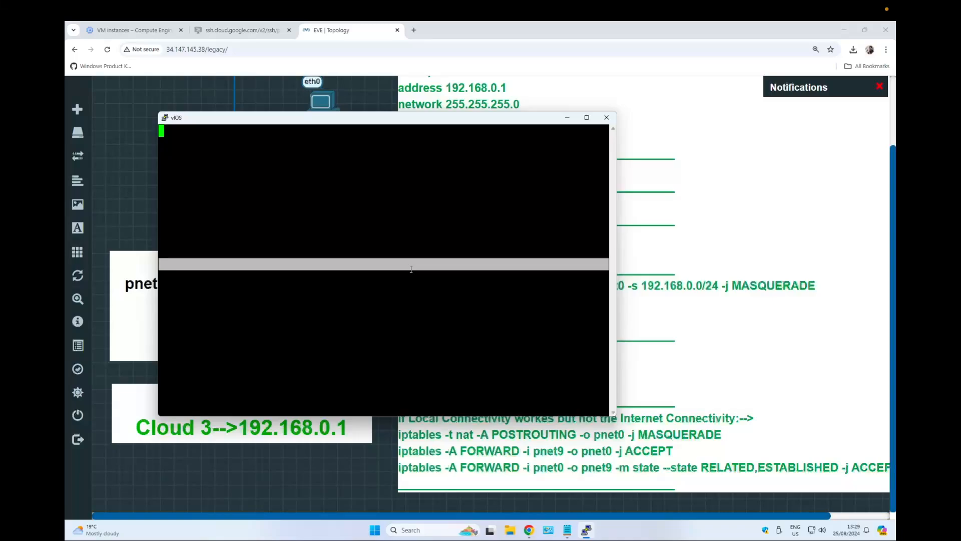
left_click(412, 229)
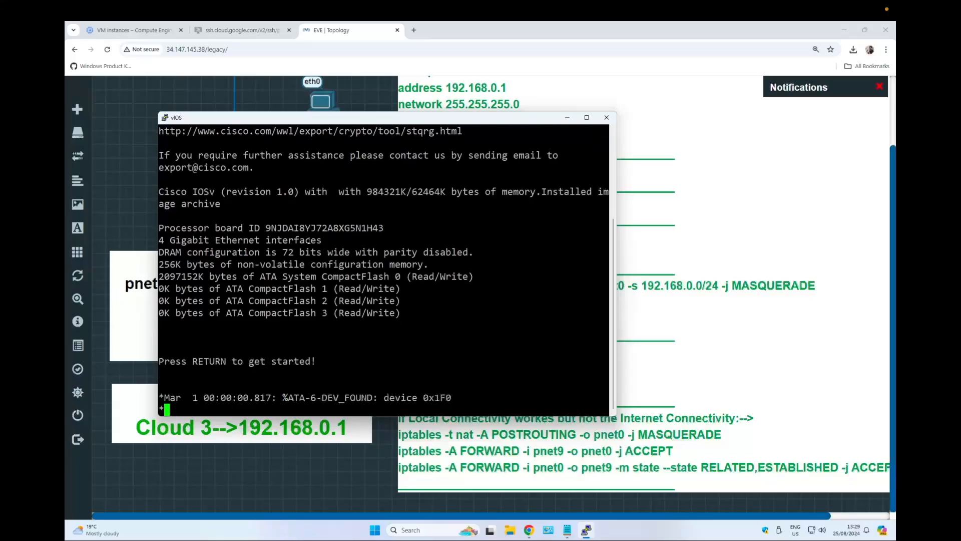
left_click(817, 530)
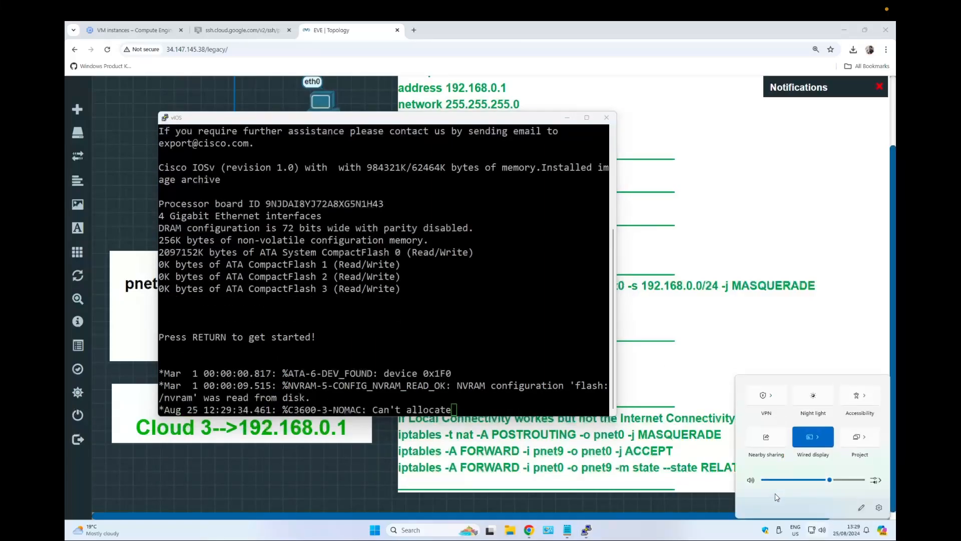
left_click(750, 476)
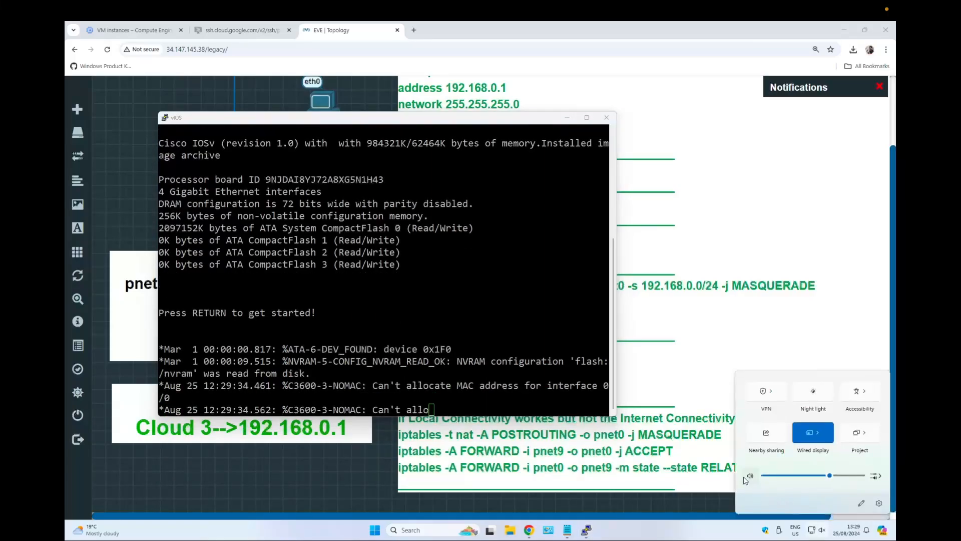
left_click(434, 307)
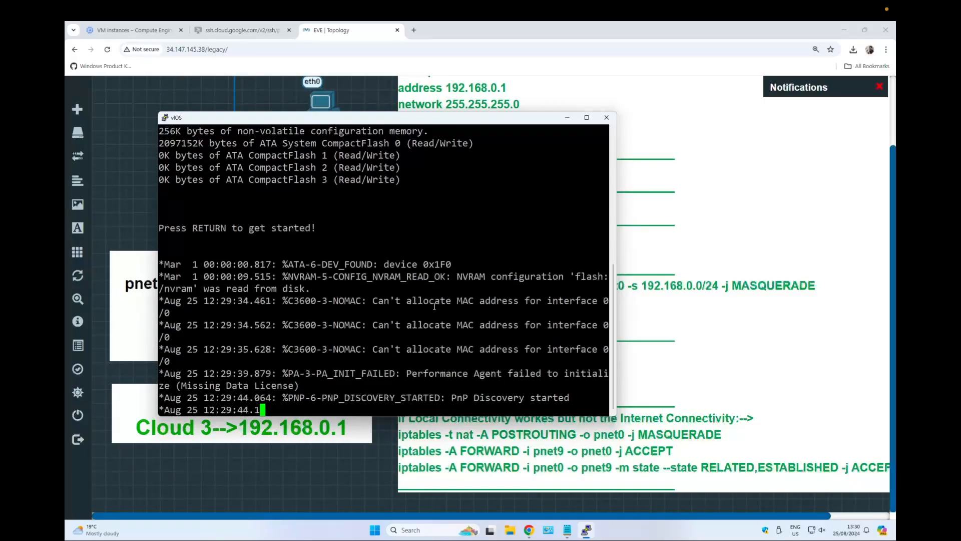
Widen the vIOS console window, enter privileged mode and display the brief interface summary.
left_click_drag(609, 238, 801, 240)
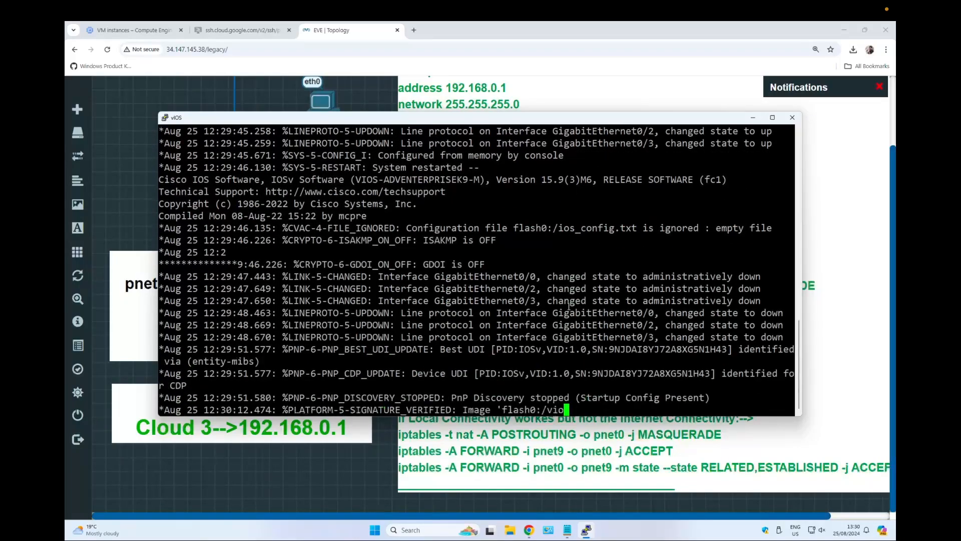
key("Return")
key("Return")
key("Return")
key("Return")
key("Return")
key("Return")
key("Return")
key("Return")
key("Return")
key("Return")
key("Return")
key("Return")
key("Return")
type("en")
key("Return")
type("sh ip o")
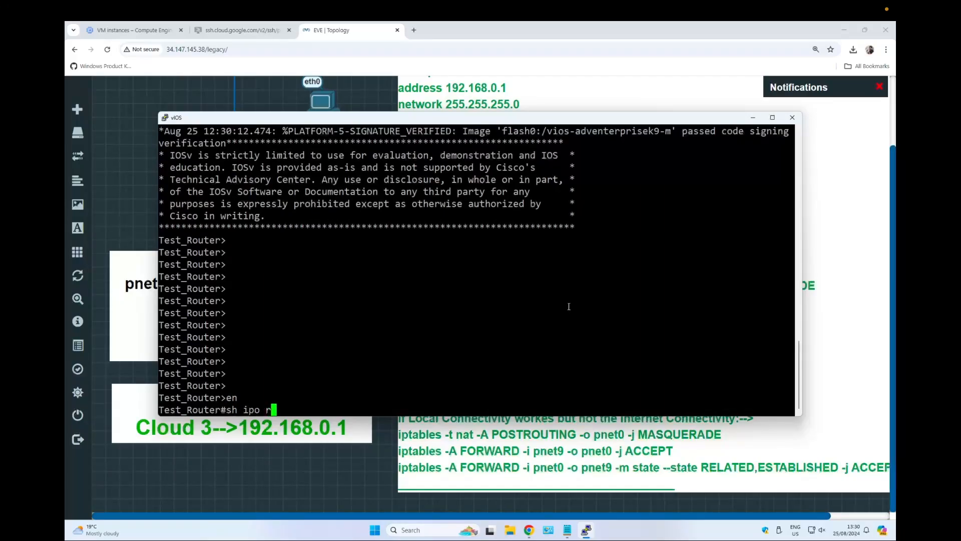
key("BackSpace")
key("BackSpace")
type("int br")
key("Return")
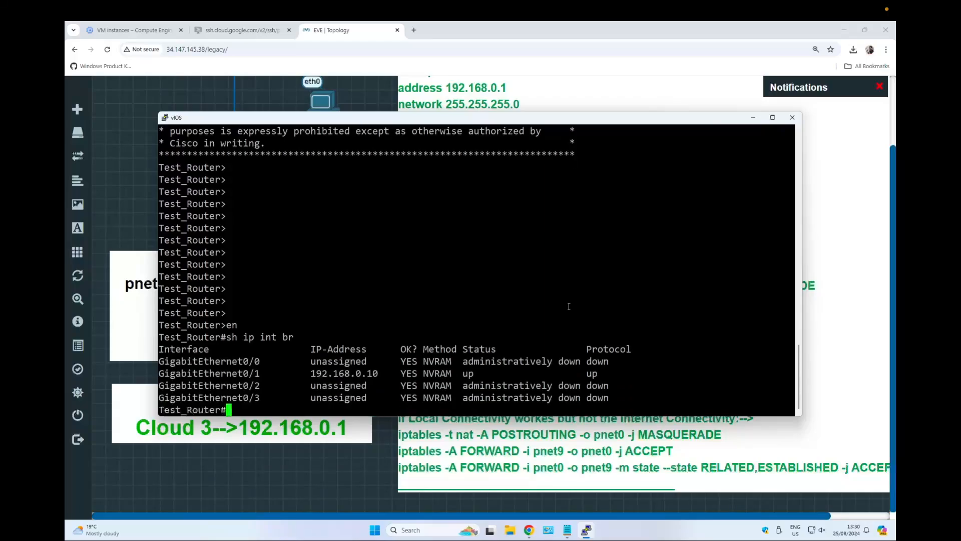
Ping the gateway 192.168.0.1 and then 8.8.8.8 from the vIOS router.
type("ping 192.168.0.1")
key("Return")
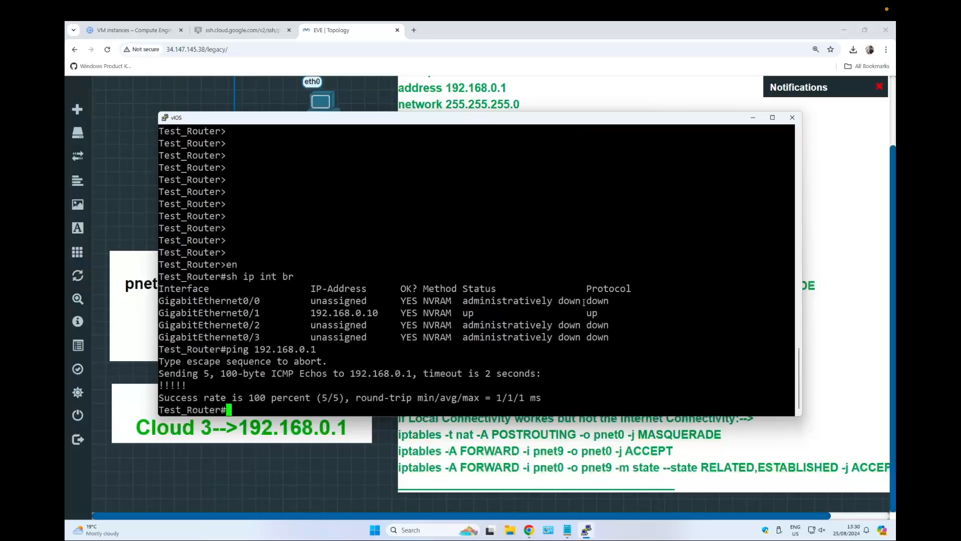
key("Return")
key("Return")
key("Return")
key("Return")
key("Return")
type("ping 8.8.8.8")
key("Return")
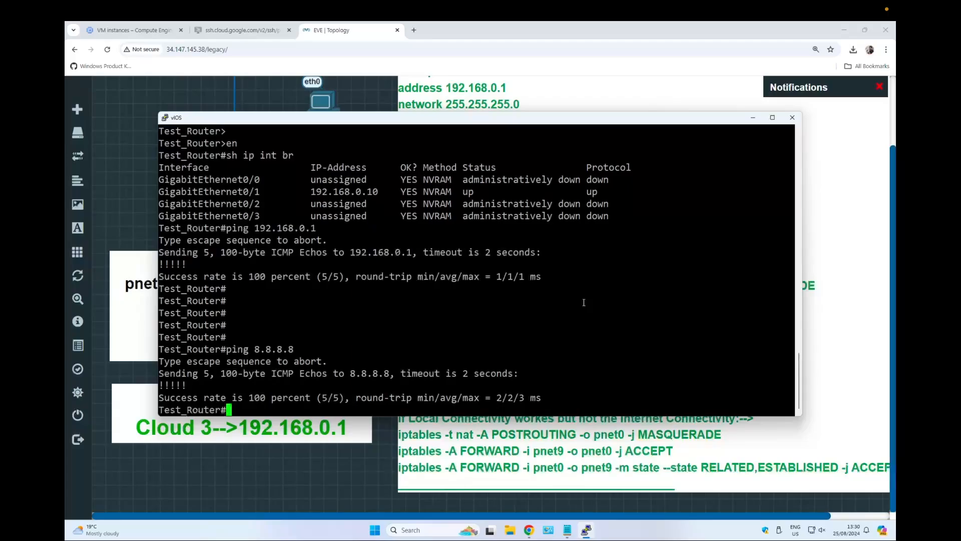
key("Return")
key("Return")
key("Return")
key("Return")
key("Return")
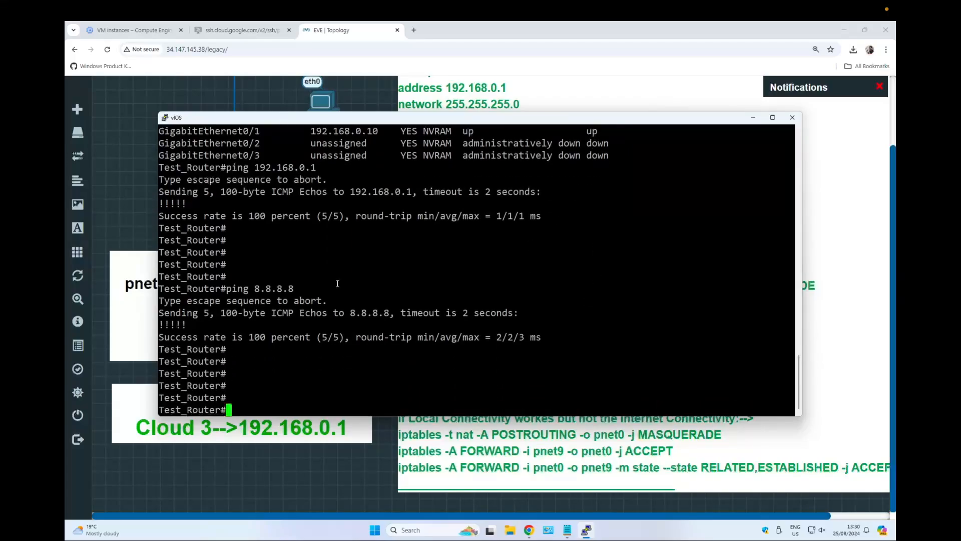
Open the VPC node's console through the SSH, Telnet and Rlogin client.
left_click(125, 162)
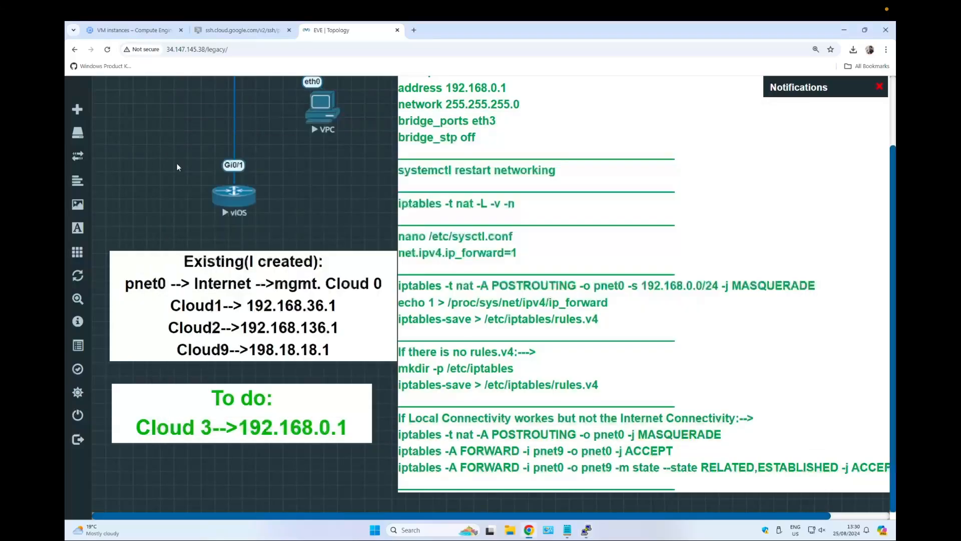
scroll(287, 238, "up", 2)
right_click(328, 195)
left_click(303, 191)
left_click(329, 185)
left_click(470, 120)
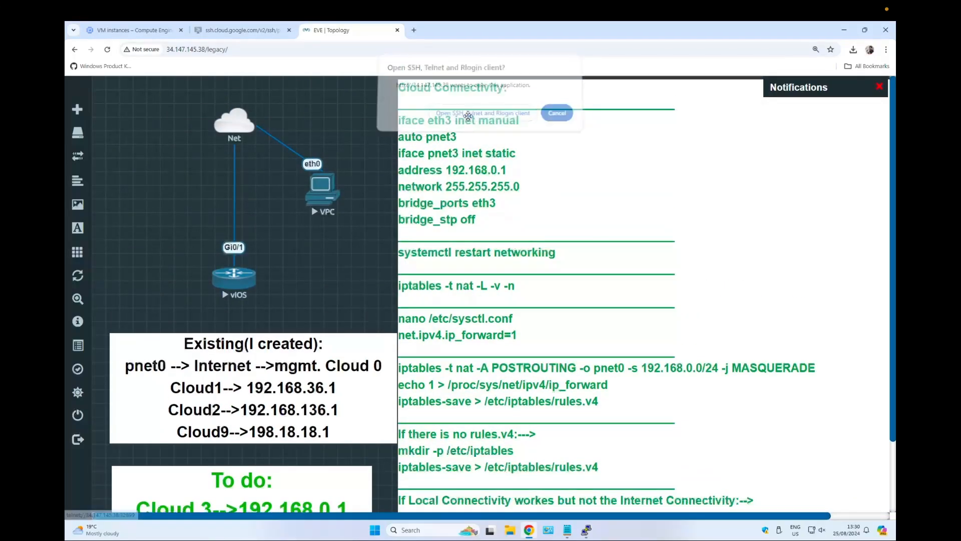
left_click_drag(307, 130, 516, 100)
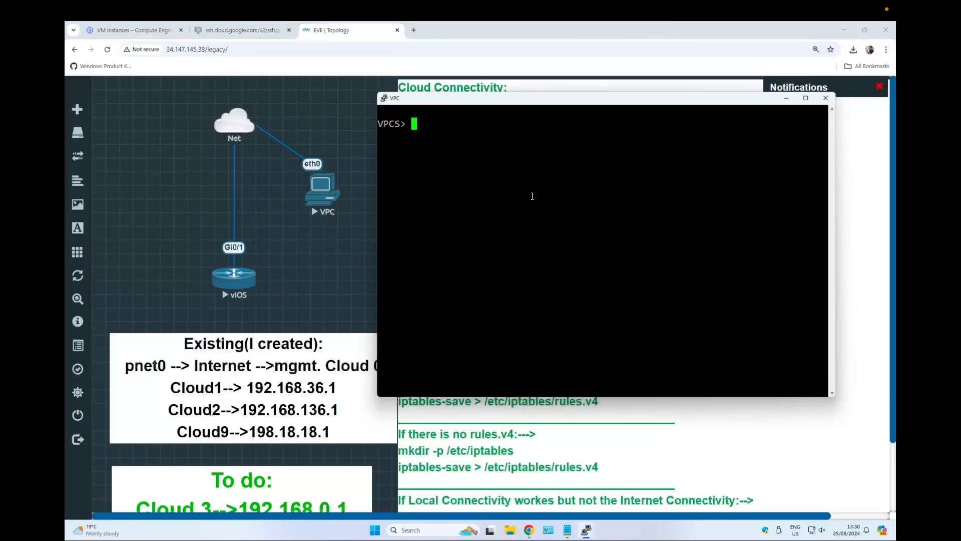
Show the VPC's IP settings, assign 192.168.0.11/24 with gateway 192.168.0.1, and save the configuration.
type("show ip")
key("Return")
type("ip add")
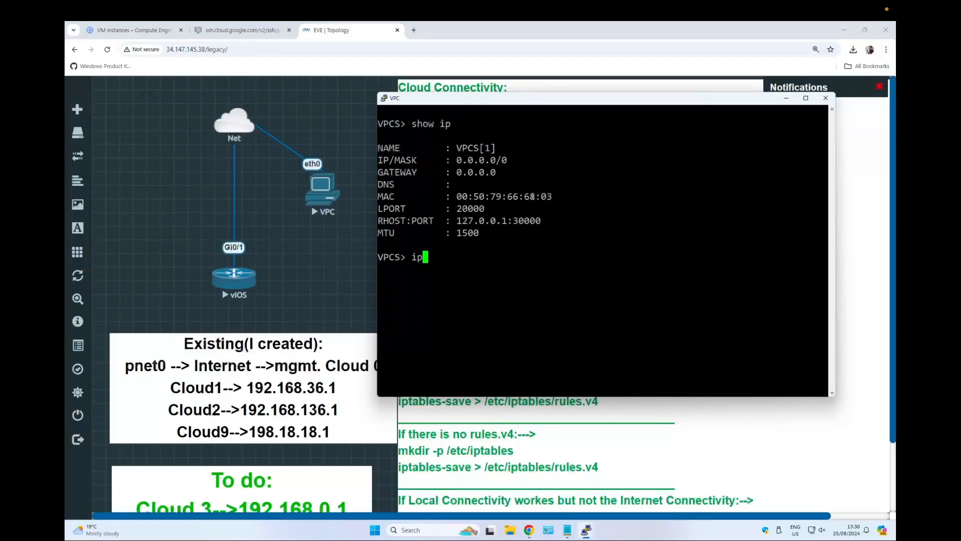
key("BackSpace")
key("BackSpace")
key("BackSpace")
type("192.168.0.11/24 ")
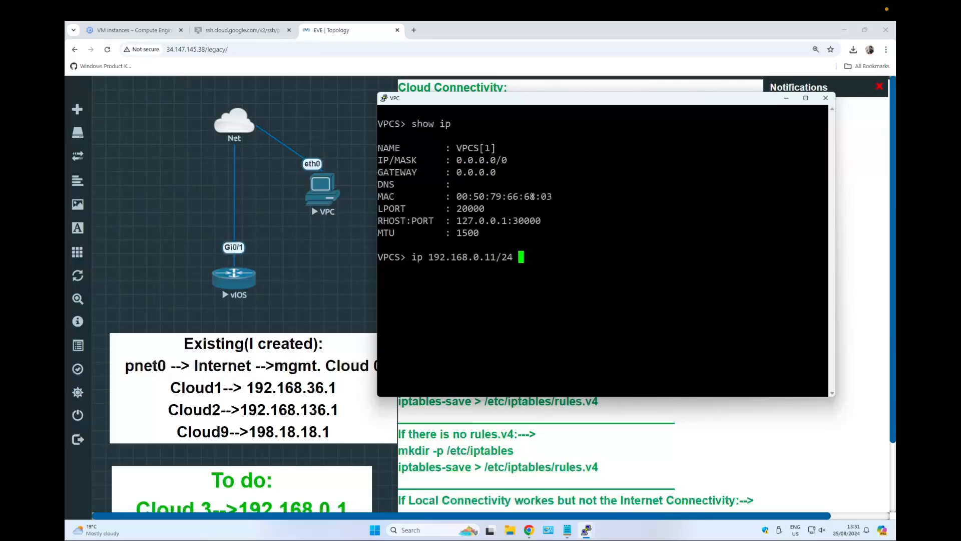
type("192.168.0.1")
key("Return")
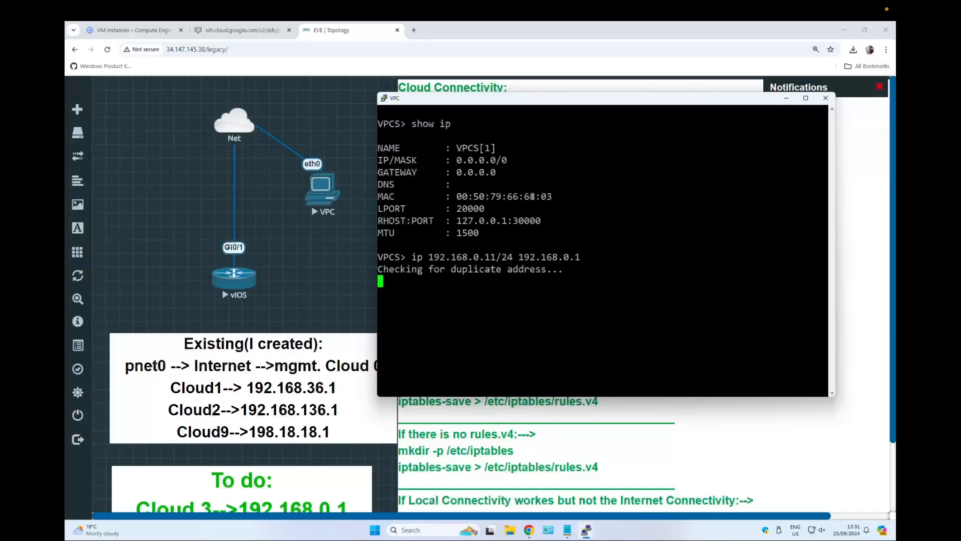
type("save")
key("Return")
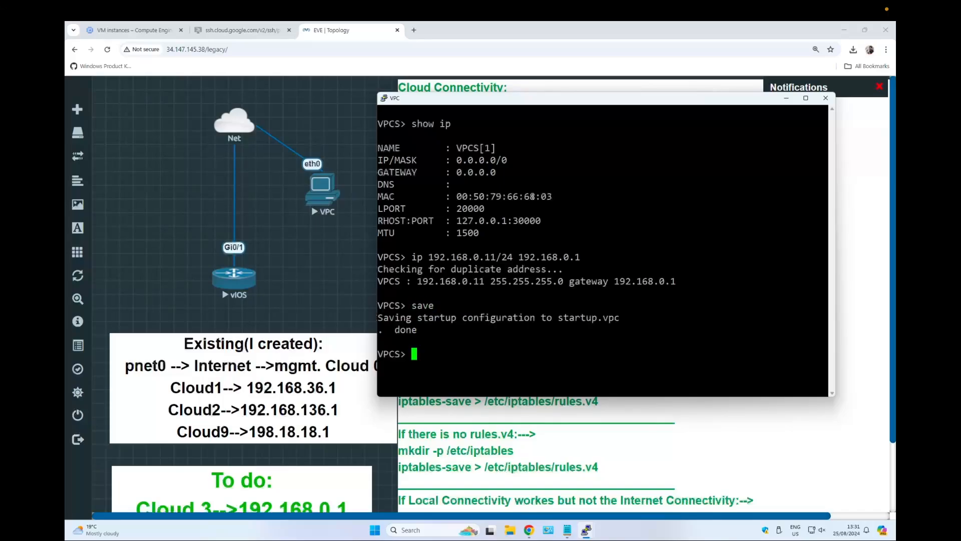
Ping 8.8.8.8 and the gateway 192.168.0.1 from the VPC.
type("ping 8.8.8.8")
key("Return")
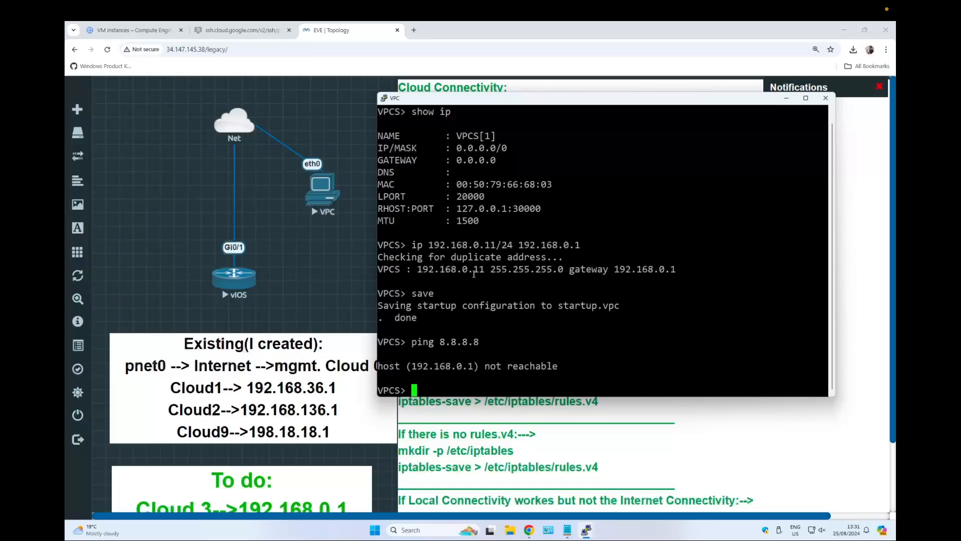
type("ping 192.168.0.1")
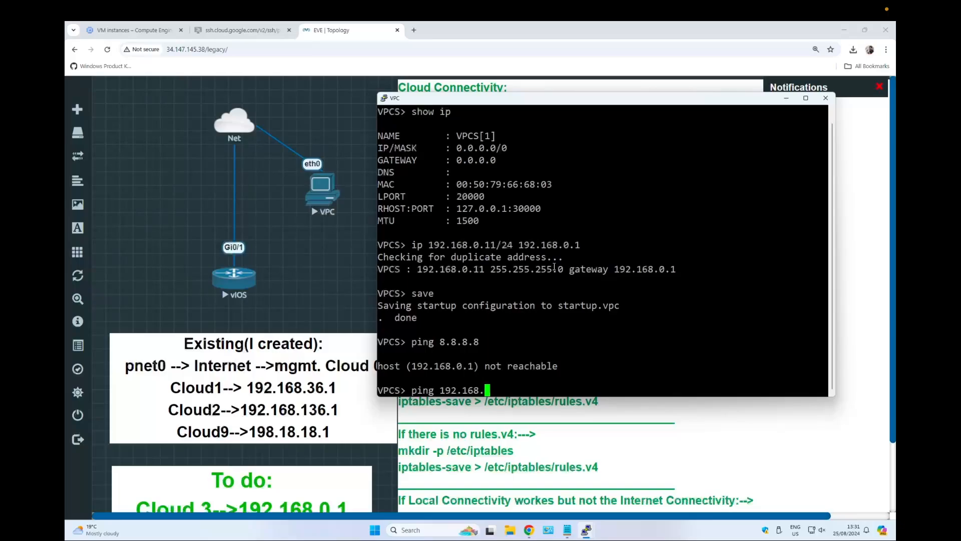
key("Return")
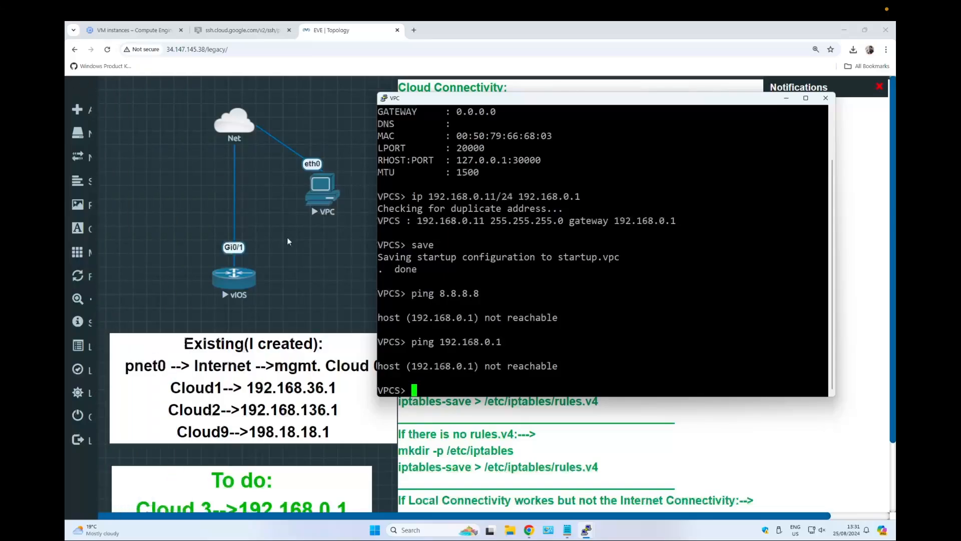
Switch back to the vIOS console and repeat the ping to 8.8.8.8.
left_click(243, 287)
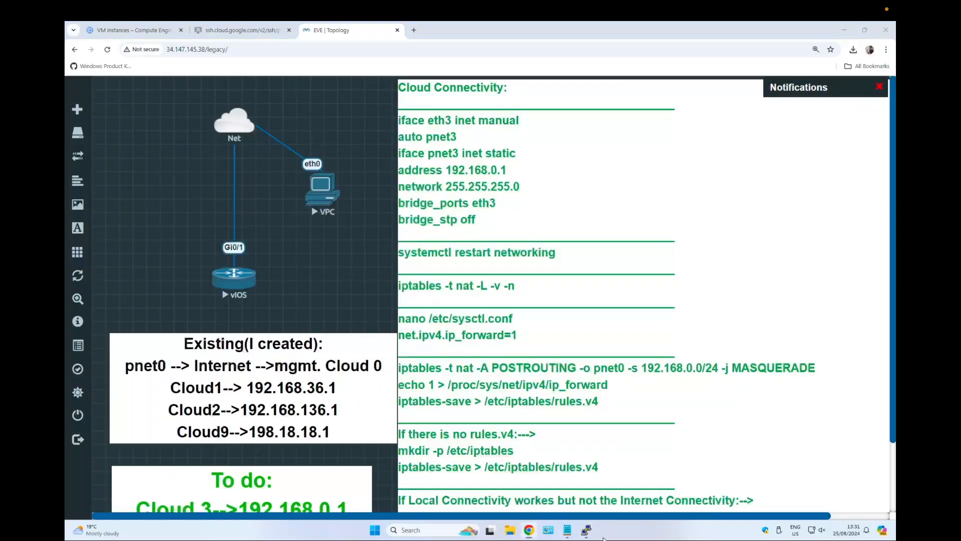
mouse_move(586, 530)
left_click(531, 483)
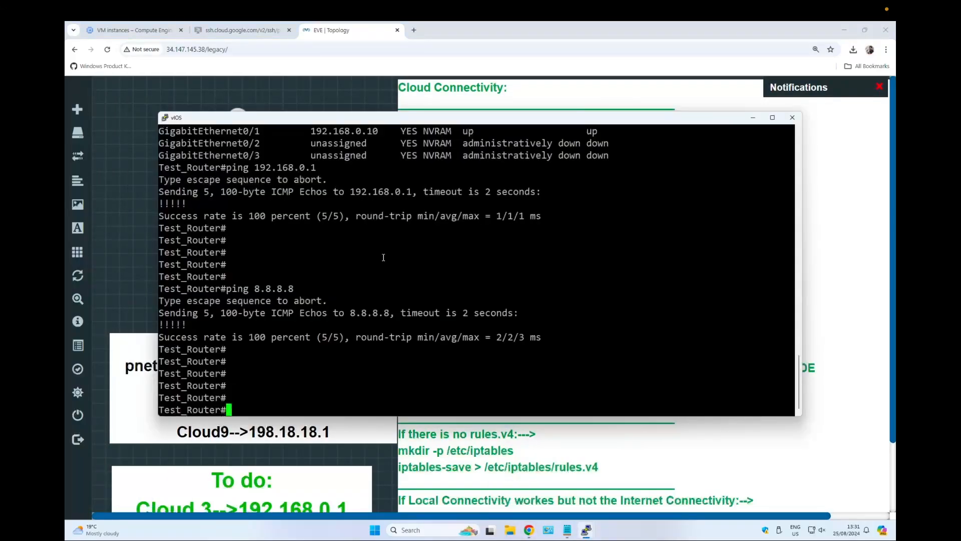
key("Up")
key("Return")
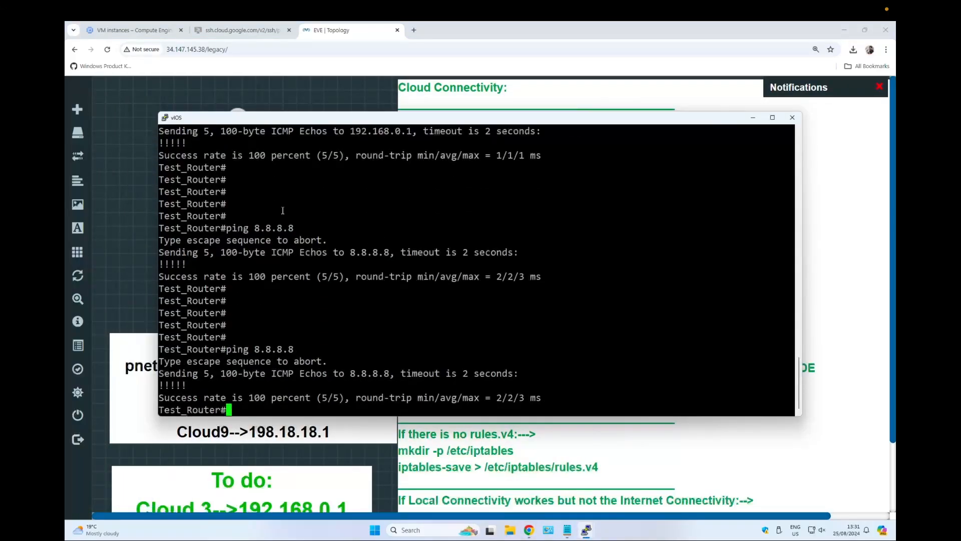